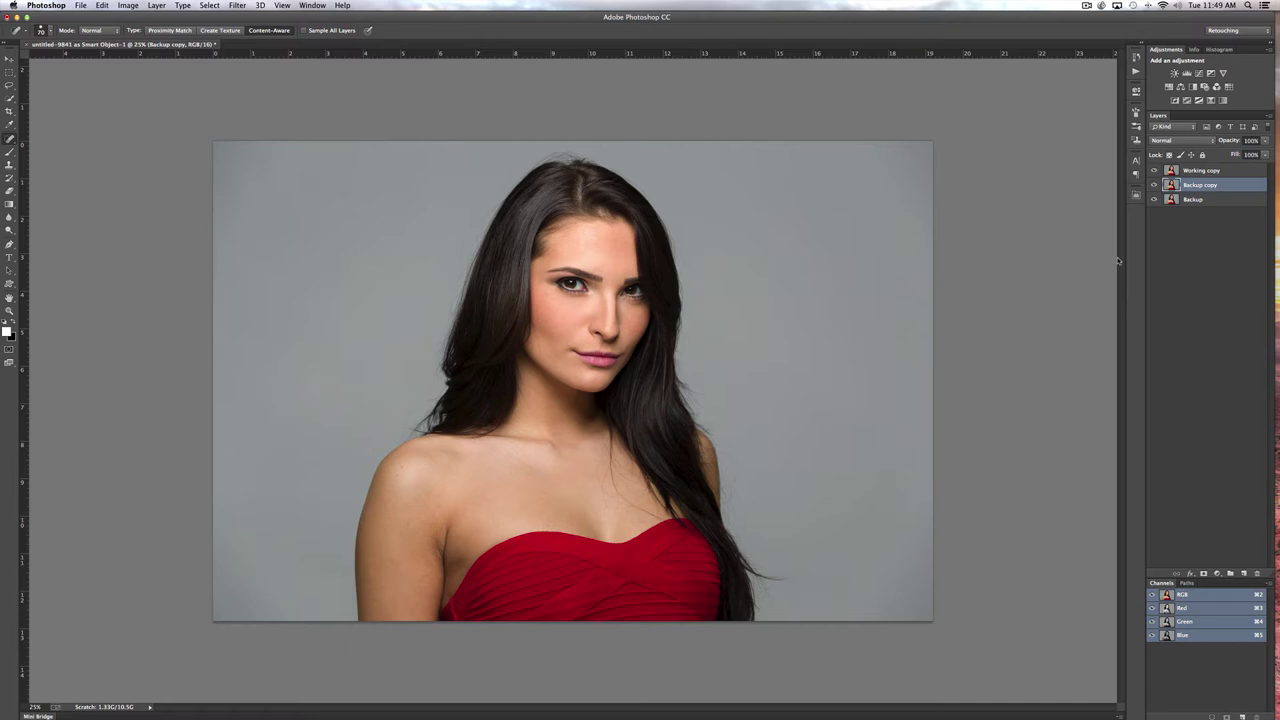
# Hide the Backup copy and Backup layers and make Working copy the active layer.
pyautogui.moveTo(1154, 185); pyautogui.dragTo(1154, 199)
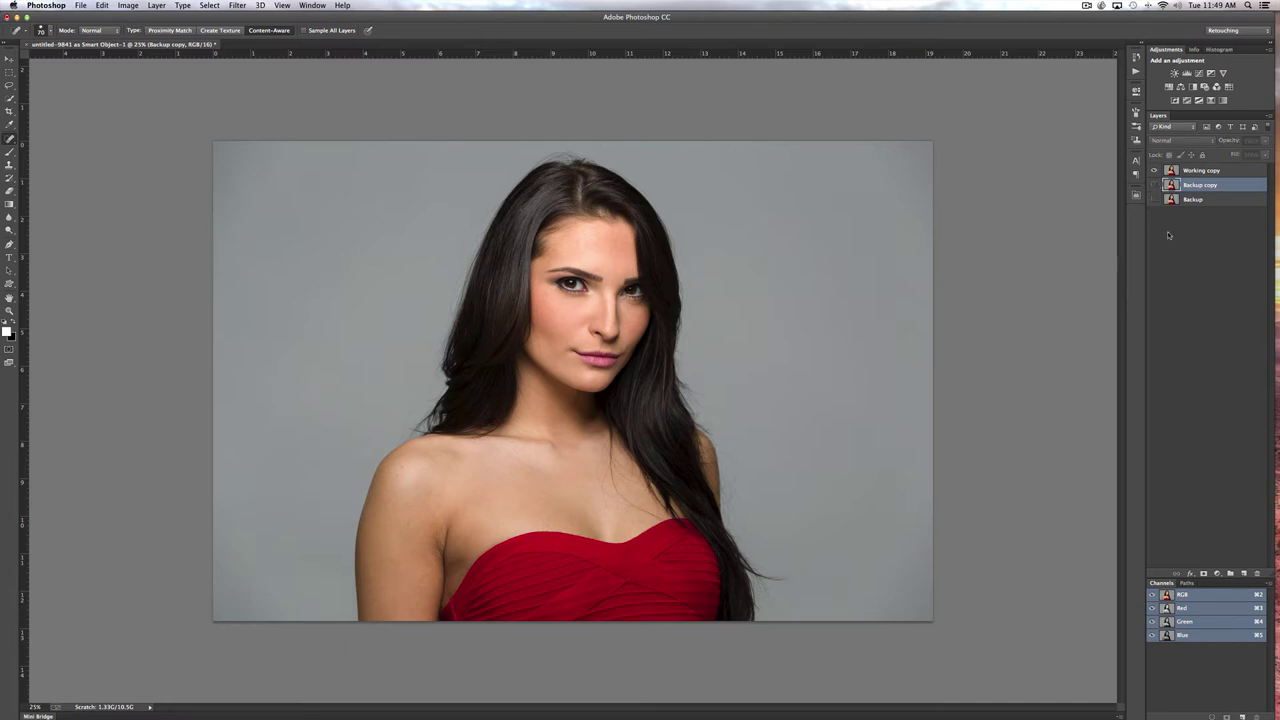
pyautogui.click(1198, 172)
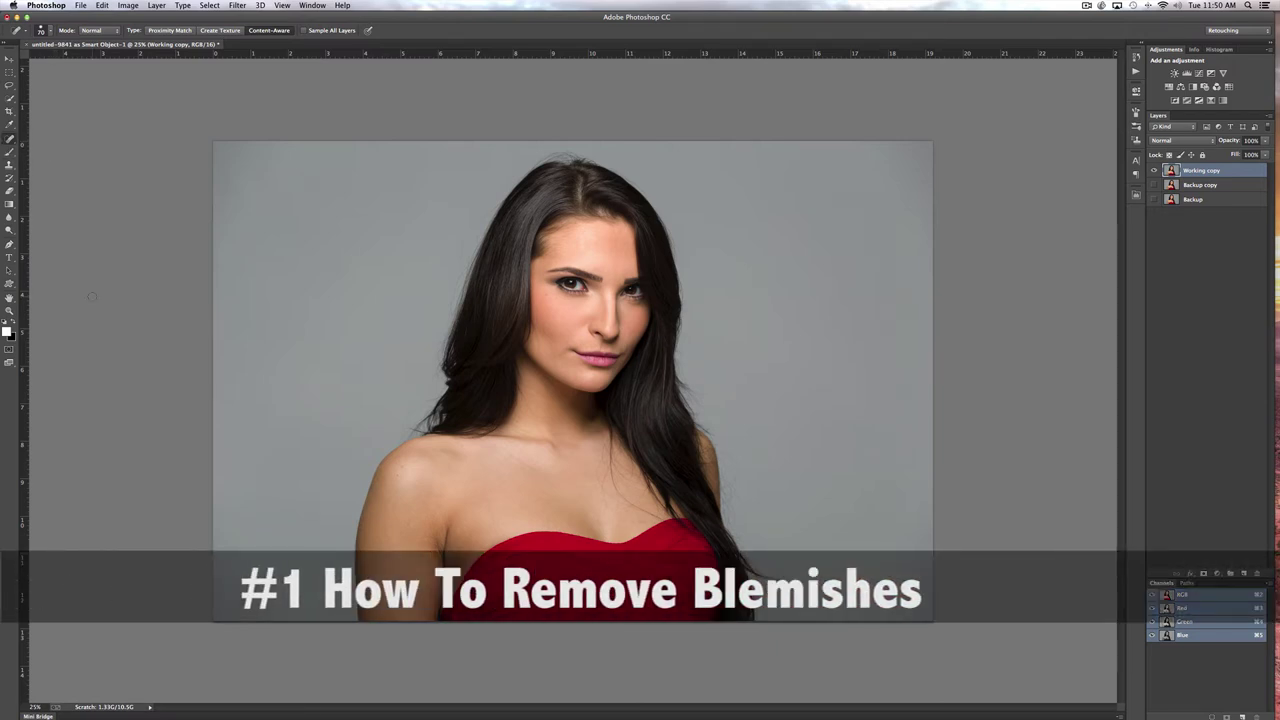
# Examine the skin on the chin, cheek, eye area and forehead up close for blemishes.
pyautogui.press('super+plus')
pyautogui.press('super+plus')
pyautogui.press('super+plus')
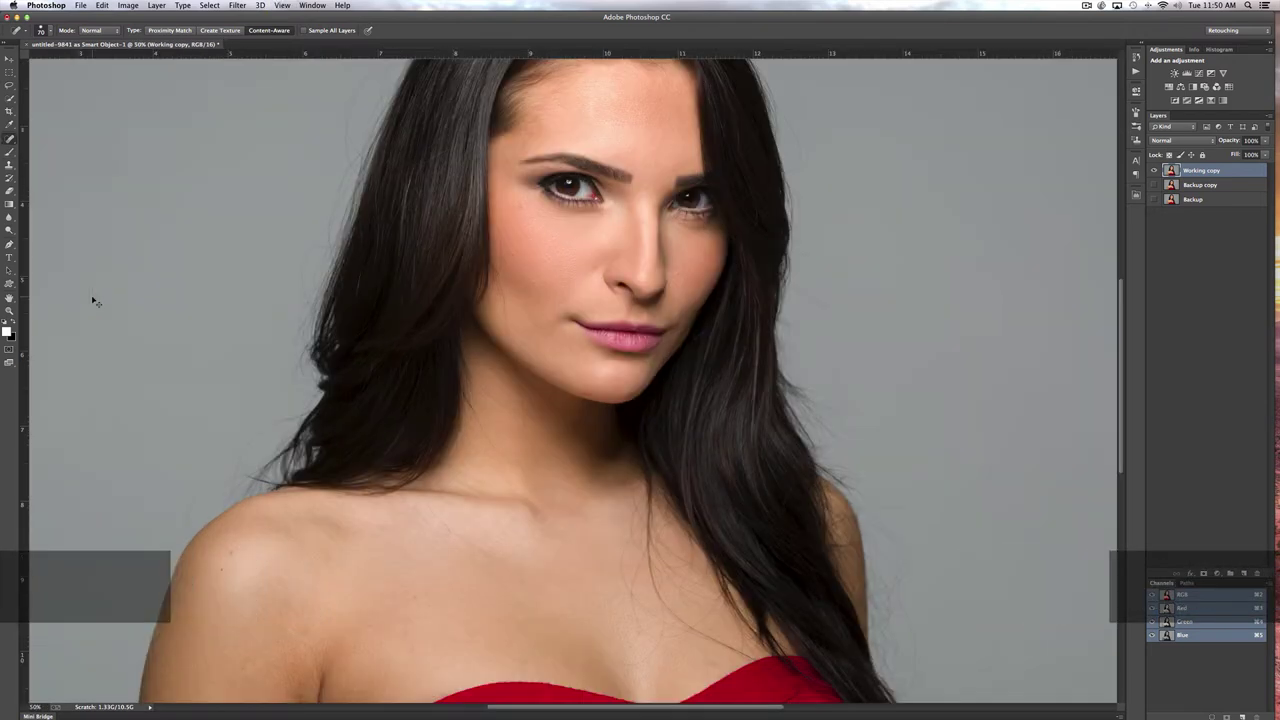
pyautogui.press('super+plus')
pyautogui.press('super+plus')
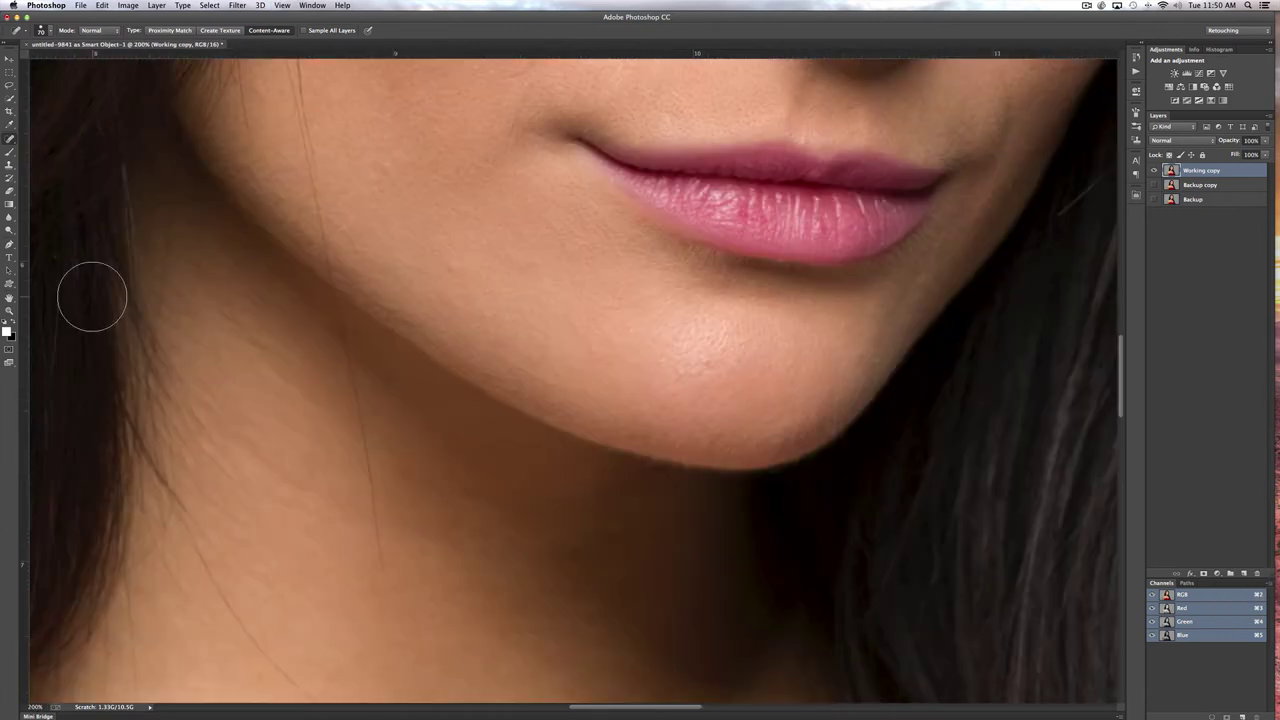
pyautogui.moveTo(527, 307); pyautogui.dragTo(609, 628)
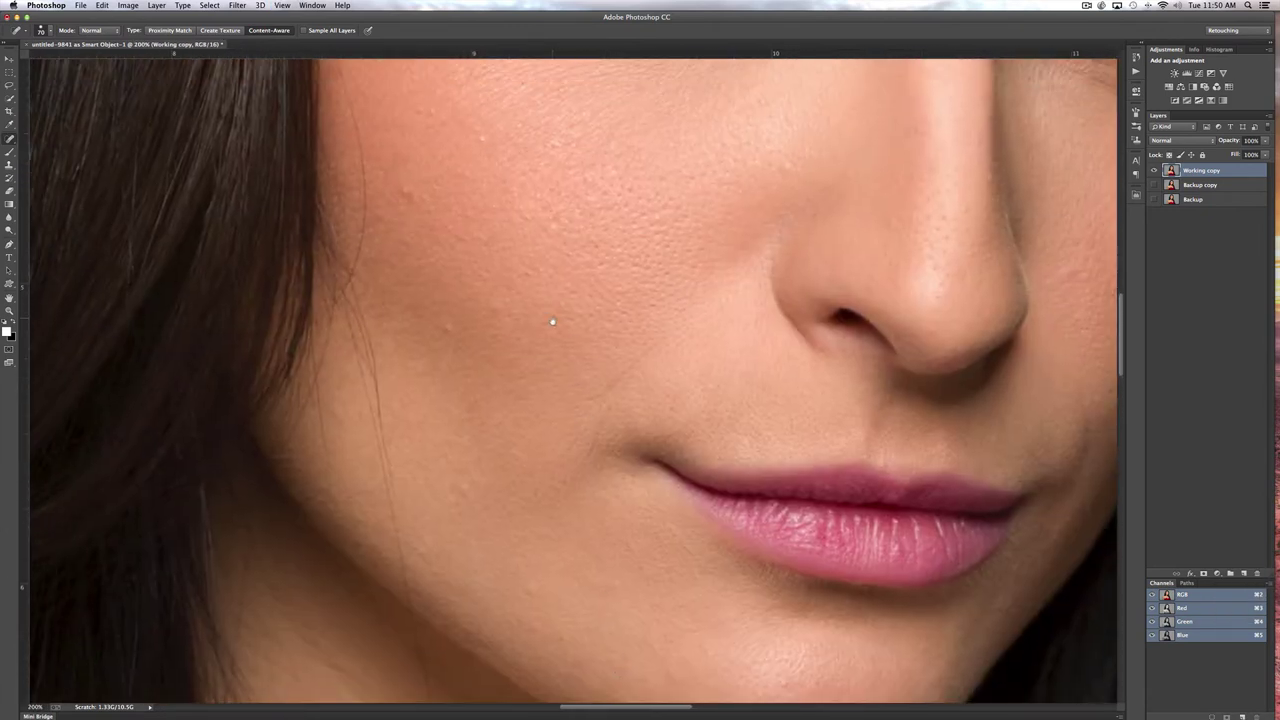
pyautogui.moveTo(552, 321); pyautogui.dragTo(559, 515)
pyautogui.moveTo(497, 379); pyautogui.dragTo(486, 606)
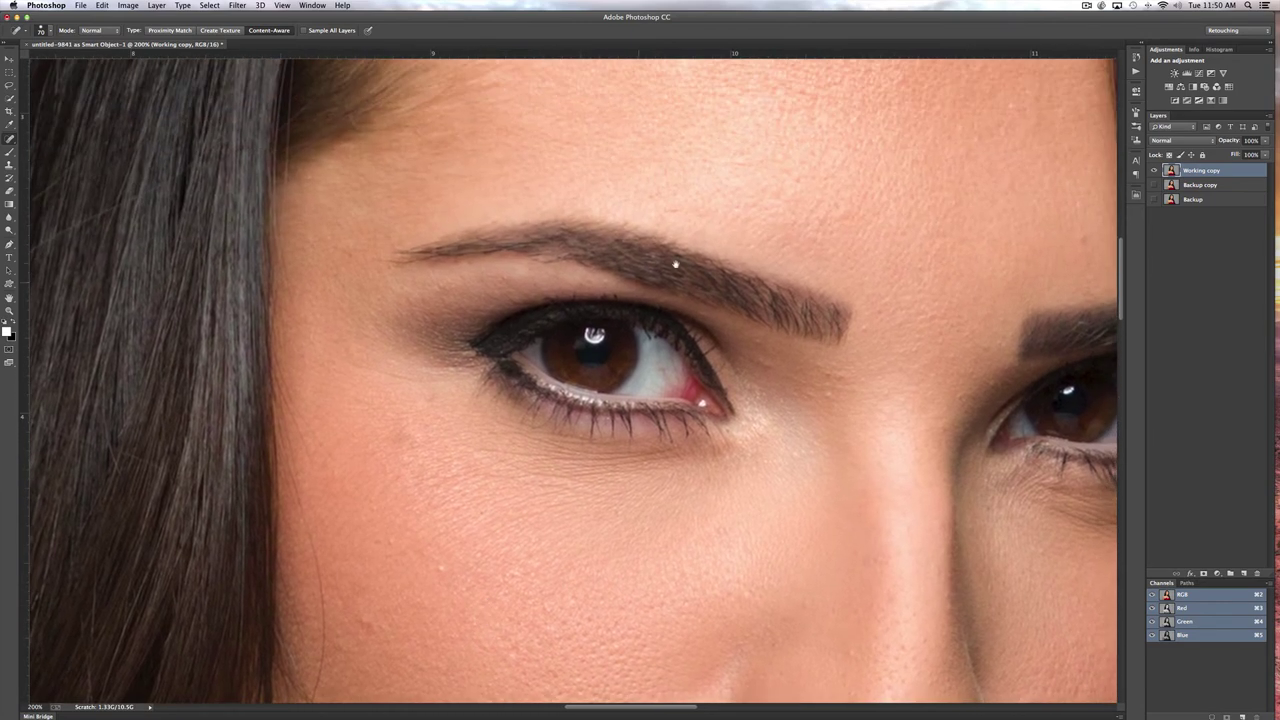
pyautogui.moveTo(812, 205); pyautogui.dragTo(702, 420)
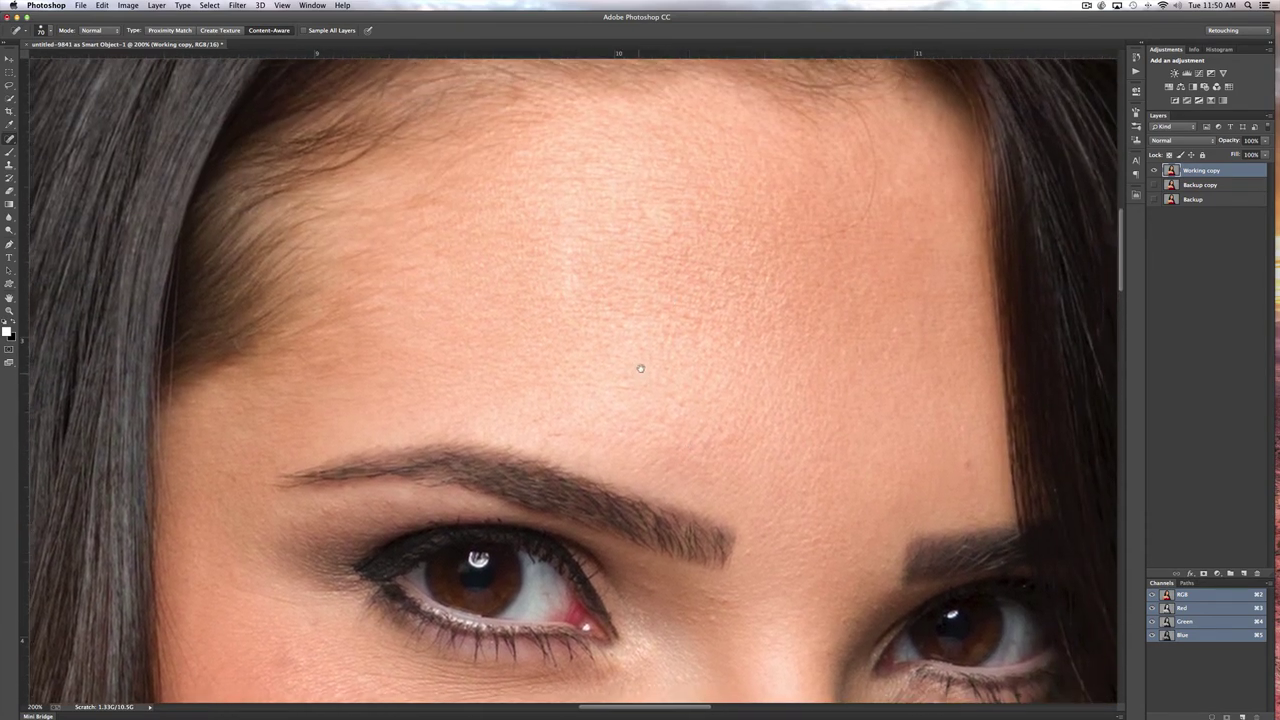
pyautogui.scroll(-10, 640, 368)
pyautogui.hscroll(-4, 640, 368)
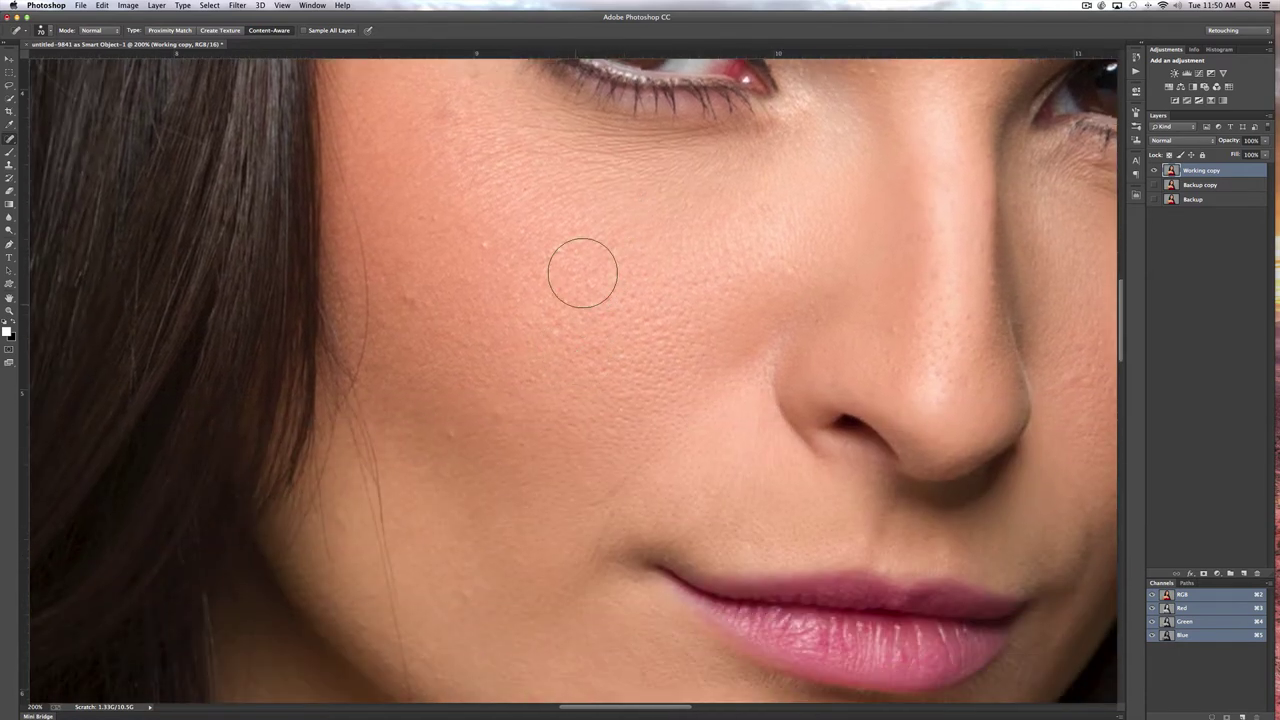
# Remove the small blemishes on the cheek below the eye with the Spot Healing Brush at a size of 10 px.
pyautogui.click(11, 139)
pyautogui.click(55, 137)
pyautogui.press('[')
pyautogui.press('[')
pyautogui.press('[')
pyautogui.press('[')
pyautogui.press('[')
pyautogui.press('[')
pyautogui.press('[')
pyautogui.click(483, 244)
pyautogui.click(408, 298)
pyautogui.click(430, 215)
pyautogui.click(526, 191)
pyautogui.click(523, 344)
# Use the Healing Brush with sampled clean skin to remove the blemish on the lower cheek.
pyautogui.click(10, 140)
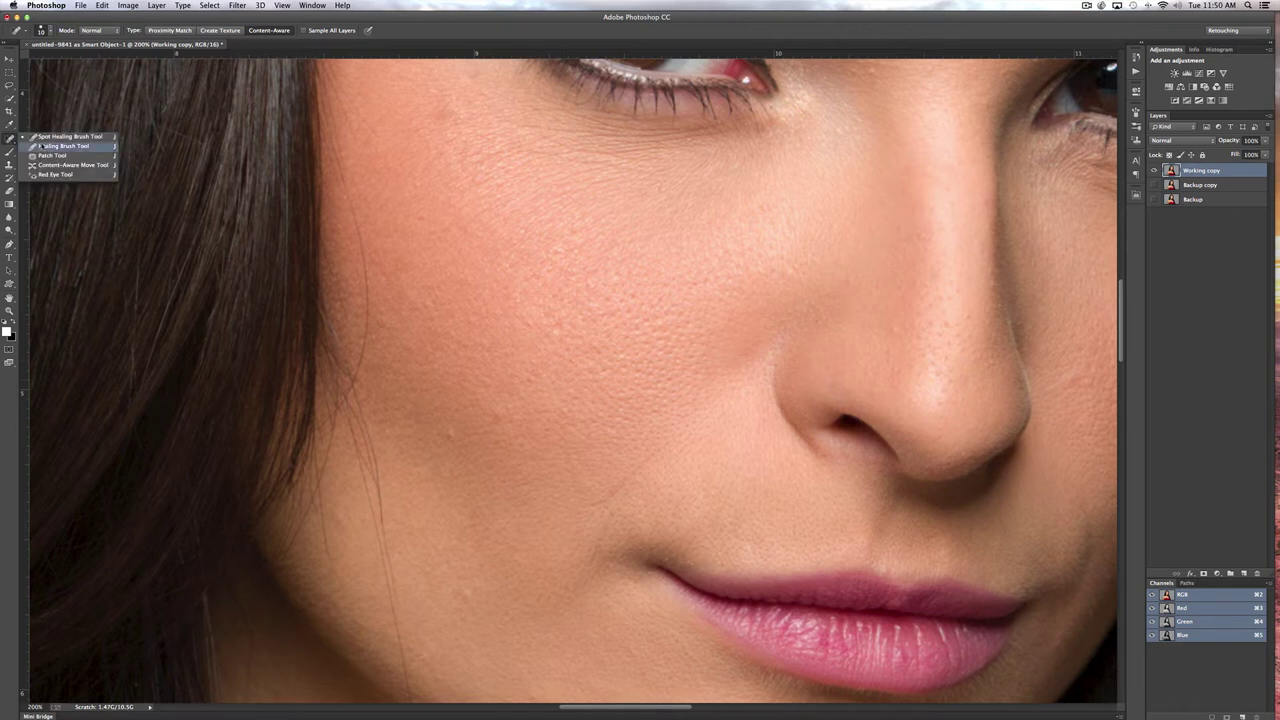
pyautogui.click(57, 146)
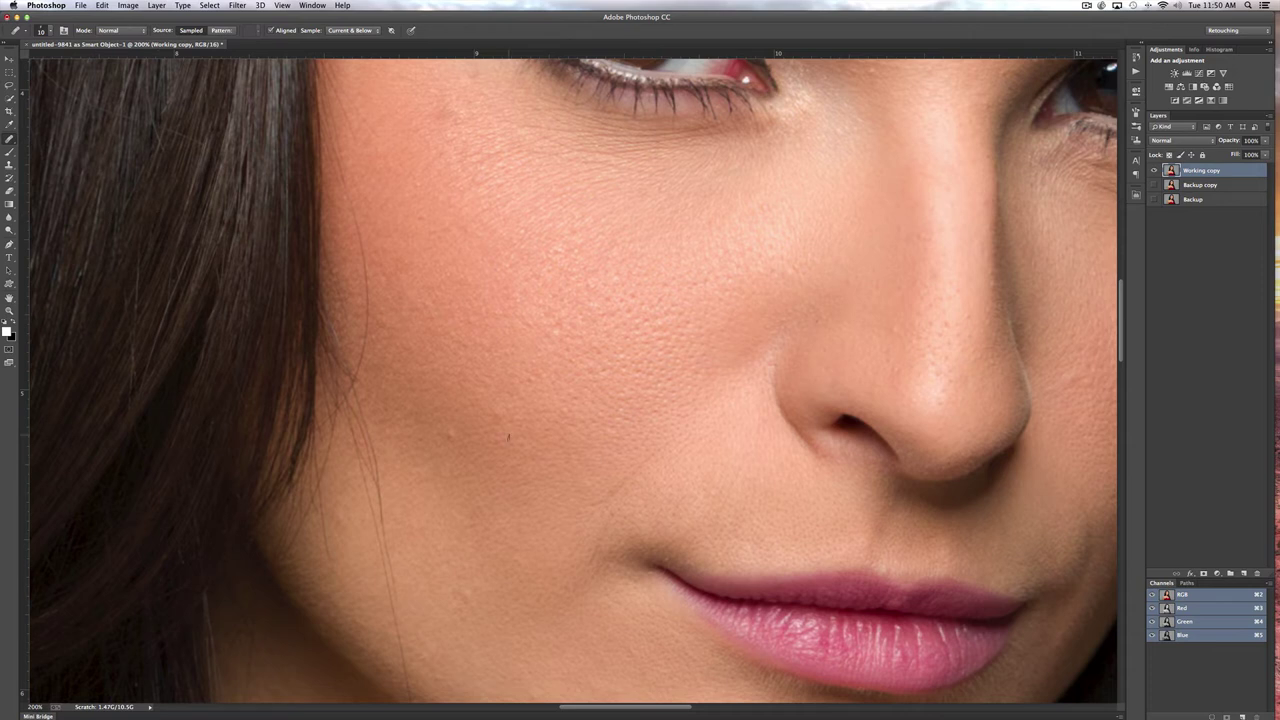
pyautogui.click(452, 432)
pyautogui.keyDown('alt'); pyautogui.click(420, 226); pyautogui.keyUp('alt')
# Replace blemished cheek skin with nearby clean skin using the Patch tool, and clear the selection.
pyautogui.click(9, 138)
pyautogui.click(45, 156)
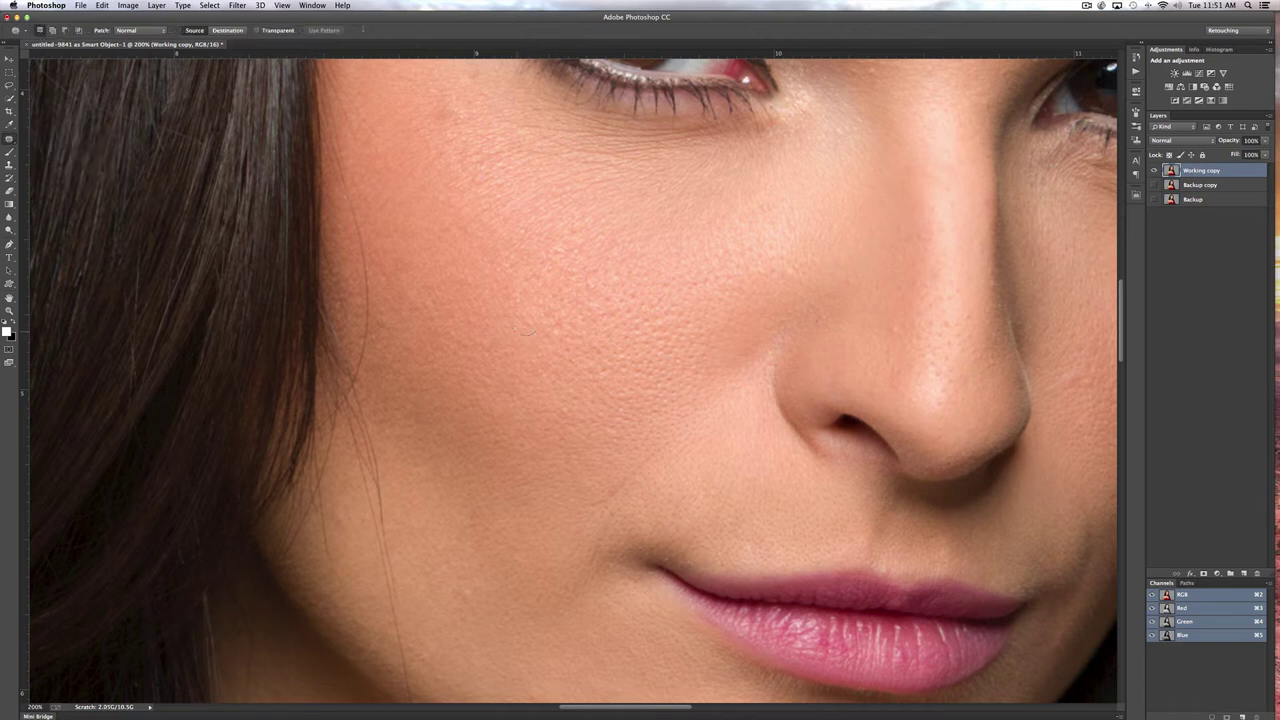
pyautogui.moveTo(531, 331)
pyautogui.mouseDown()
pyautogui.moveTo(537, 320)
pyautogui.moveTo(523, 343)
pyautogui.moveTo(541, 346)
pyautogui.moveTo(529, 354)
pyautogui.moveTo(533, 391)
pyautogui.moveTo(529, 353)
pyautogui.mouseUp()
pyautogui.moveTo(504, 251); pyautogui.dragTo(508, 251)
pyautogui.press('super+d')
# Add a Curves adjustment layer above Working copy, raise the curve to input 171 and output 217, and invert its mask to black.
pyautogui.press('super+minus')
pyautogui.press('super+minus')
pyautogui.press('super+minus')
pyautogui.press('super+minus')
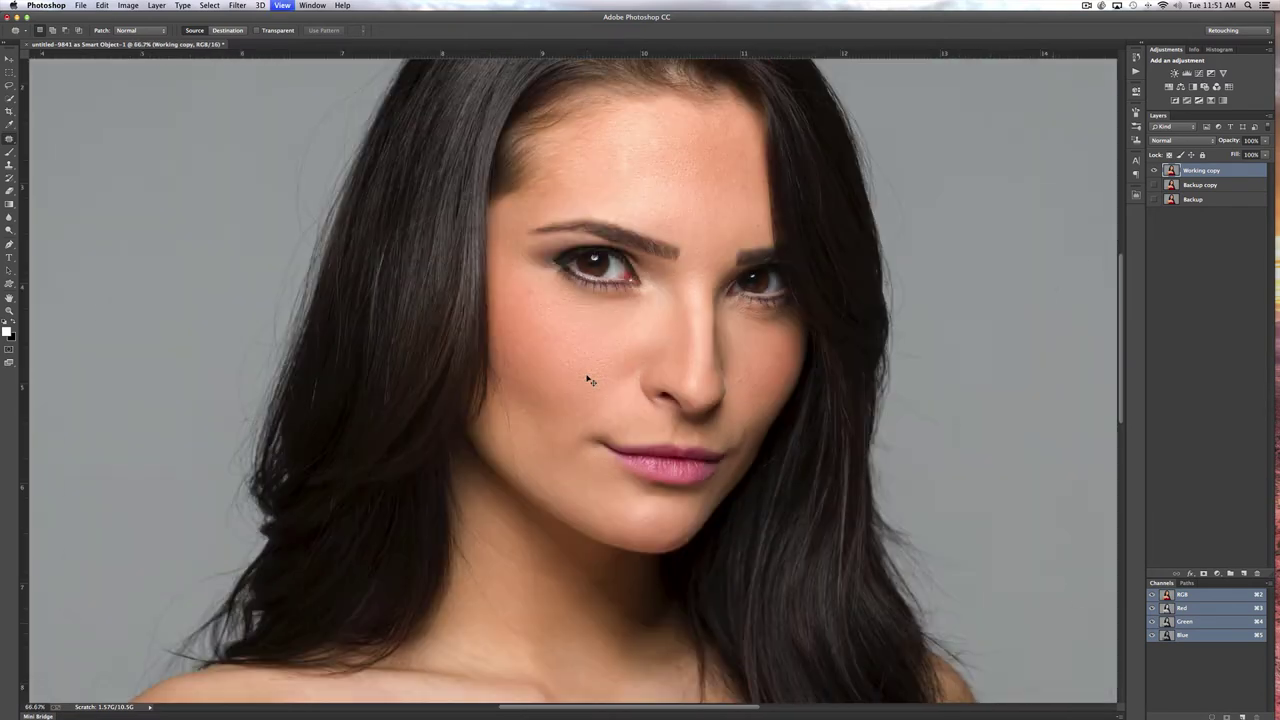
pyautogui.press('super+minus')
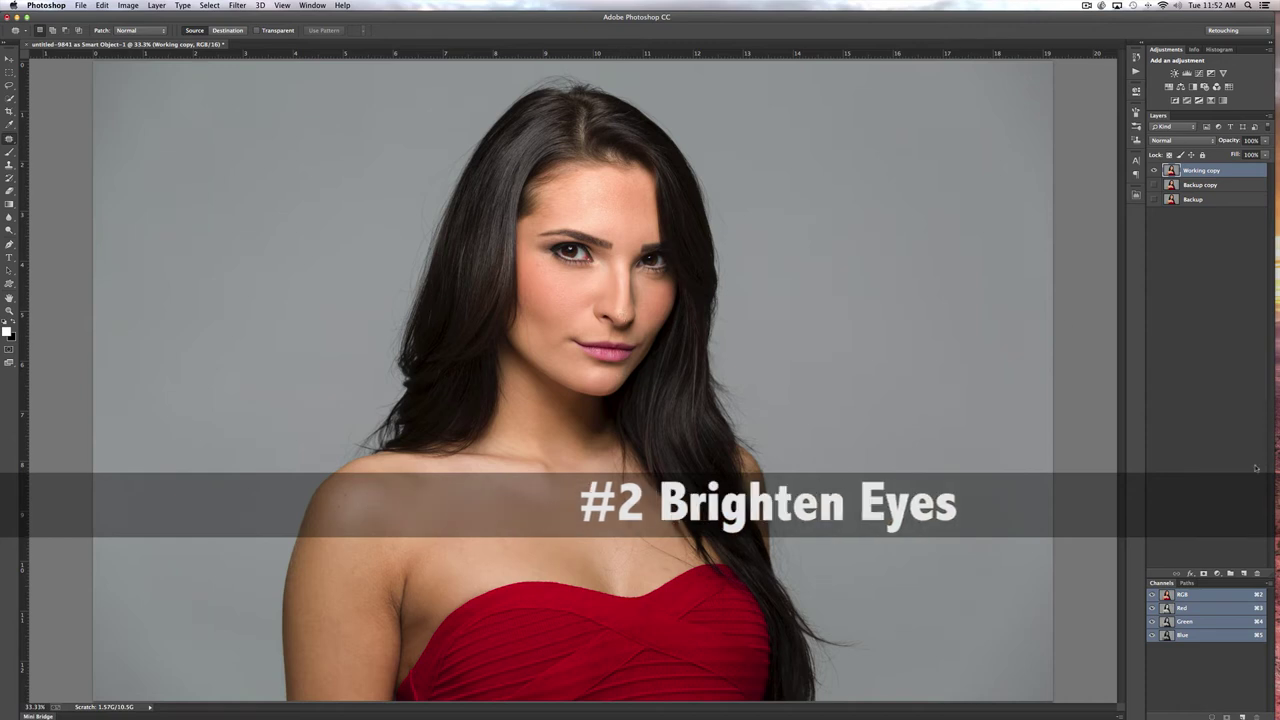
pyautogui.click(1217, 573)
pyautogui.click(1226, 627)
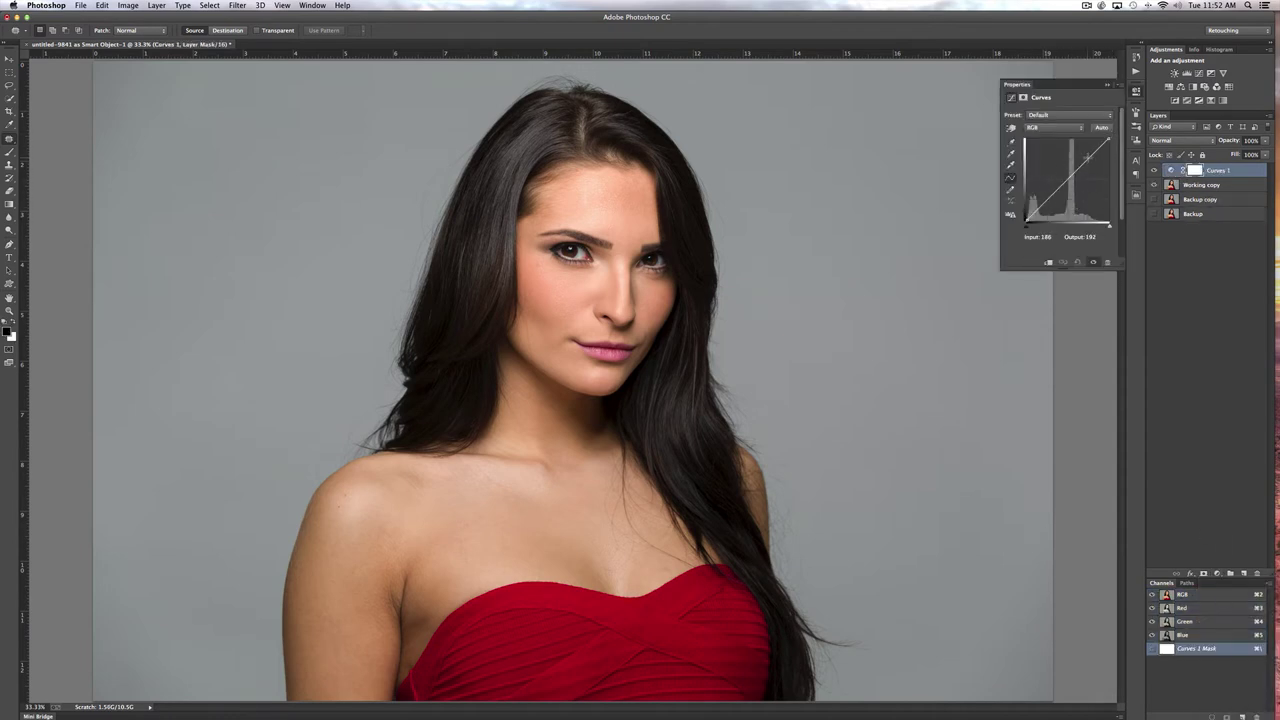
pyautogui.moveTo(1087, 156); pyautogui.dragTo(1082, 150)
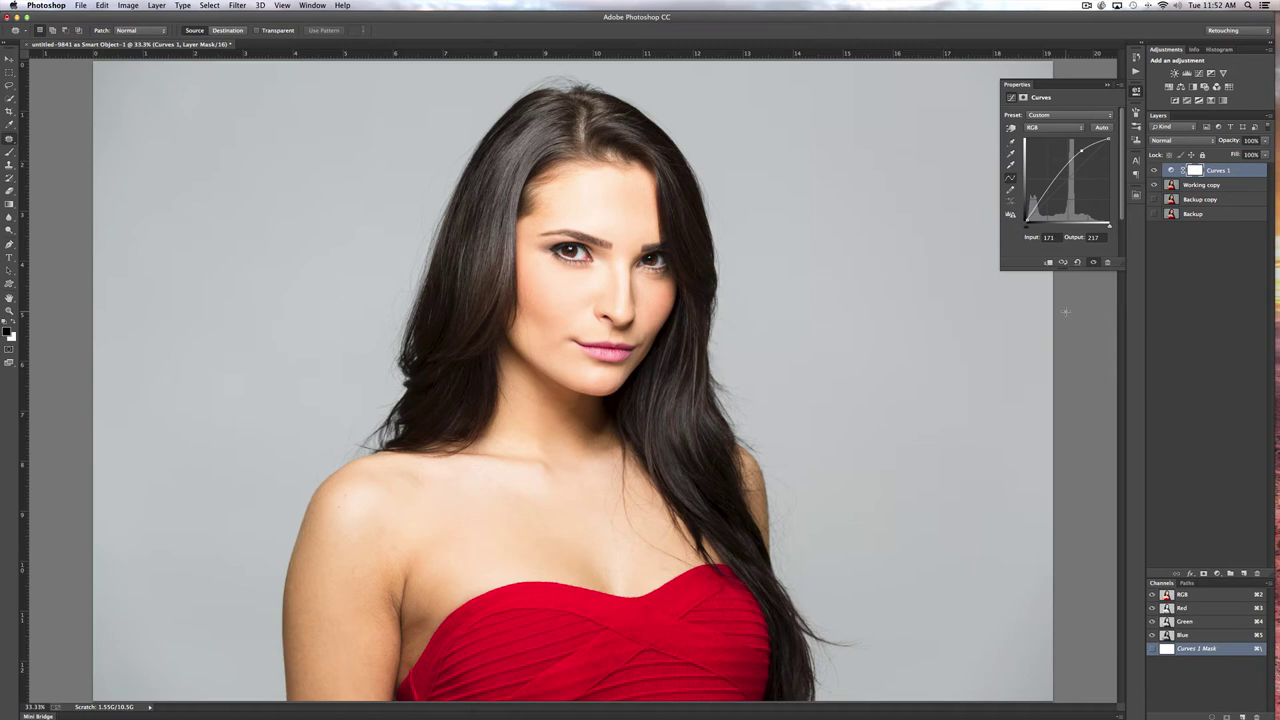
pyautogui.hotkey('ctrl', 'i')
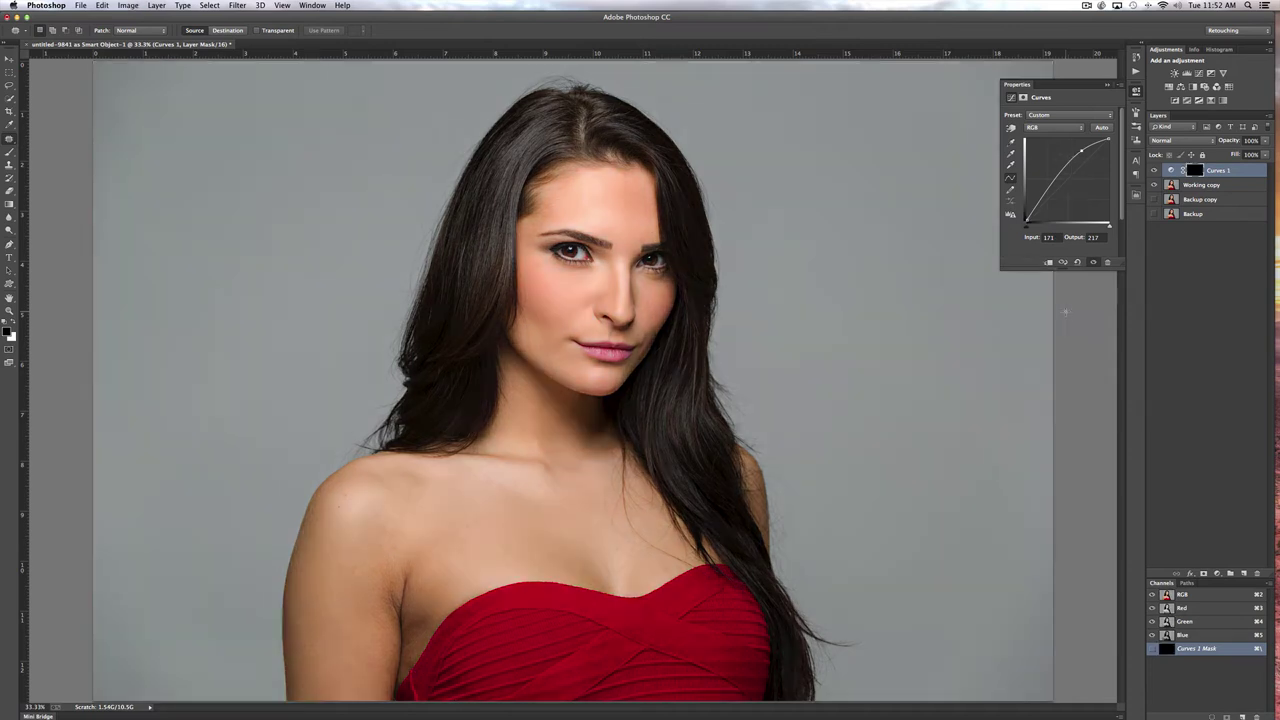
pyautogui.click(1107, 85)
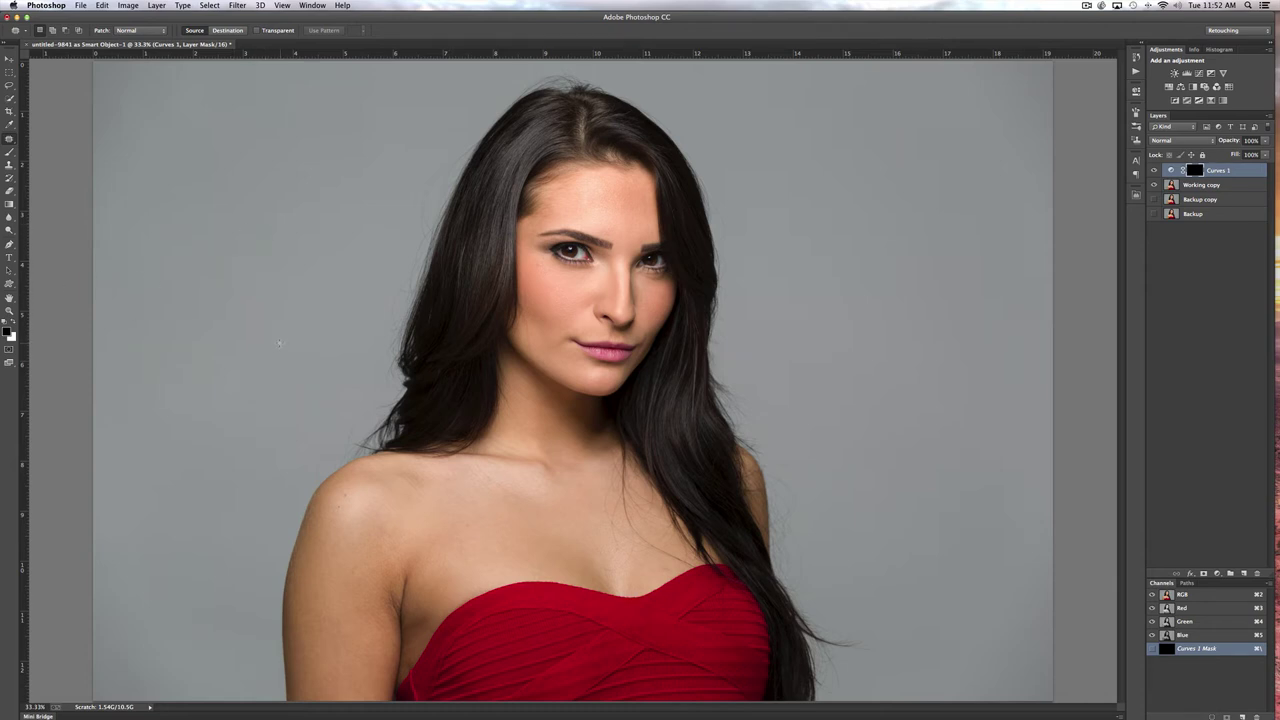
# Set up the Brush tool with white as foreground colour, 19% opacity and 20% flow.
pyautogui.press('x')
pyautogui.click(10, 152)
pyautogui.moveTo(182, 31); pyautogui.dragTo(141, 19)
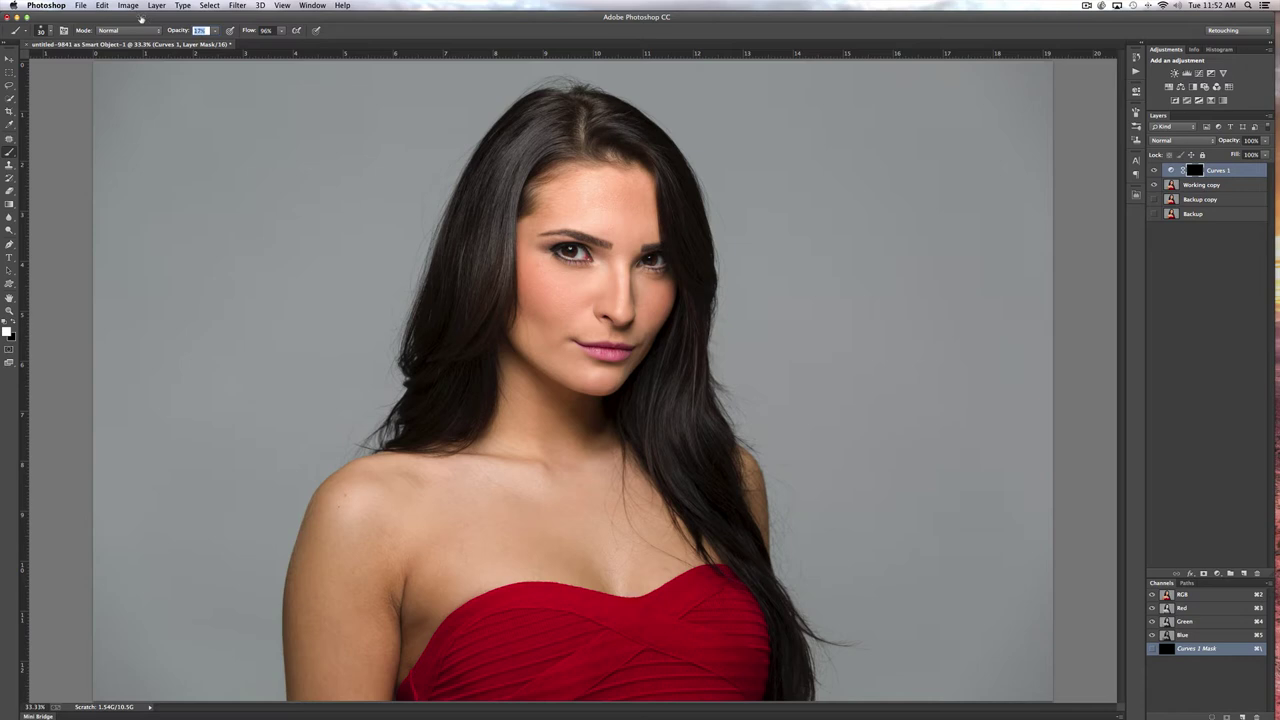
pyautogui.press('Return')
pyautogui.moveTo(258, 31); pyautogui.dragTo(222, 19)
pyautogui.write('20')
pyautogui.press('Return')
# Choose the soft round 67 px brush tip with 0% hardness for painting on the eye.
pyautogui.press('super+equal')
pyautogui.press('super+equal')
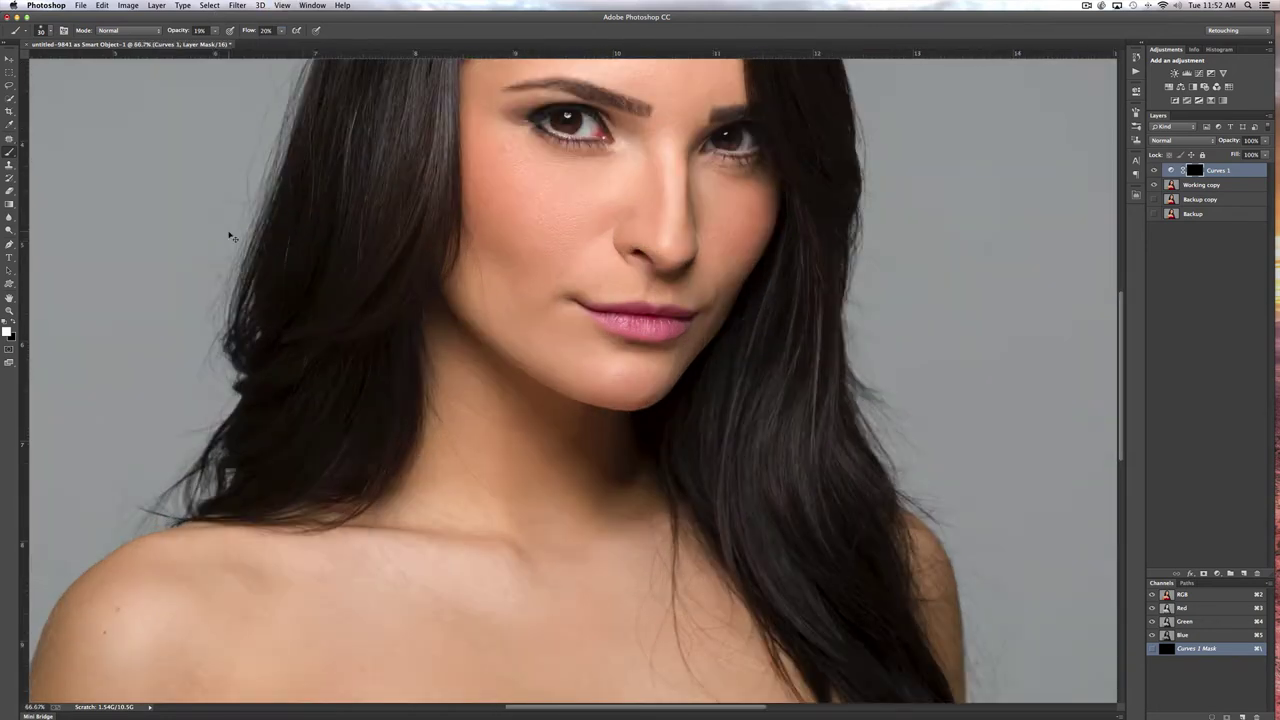
pyautogui.press('super+equal')
pyautogui.press('super+equal')
pyautogui.press('super+equal')
pyautogui.scroll(3, 606, 571)
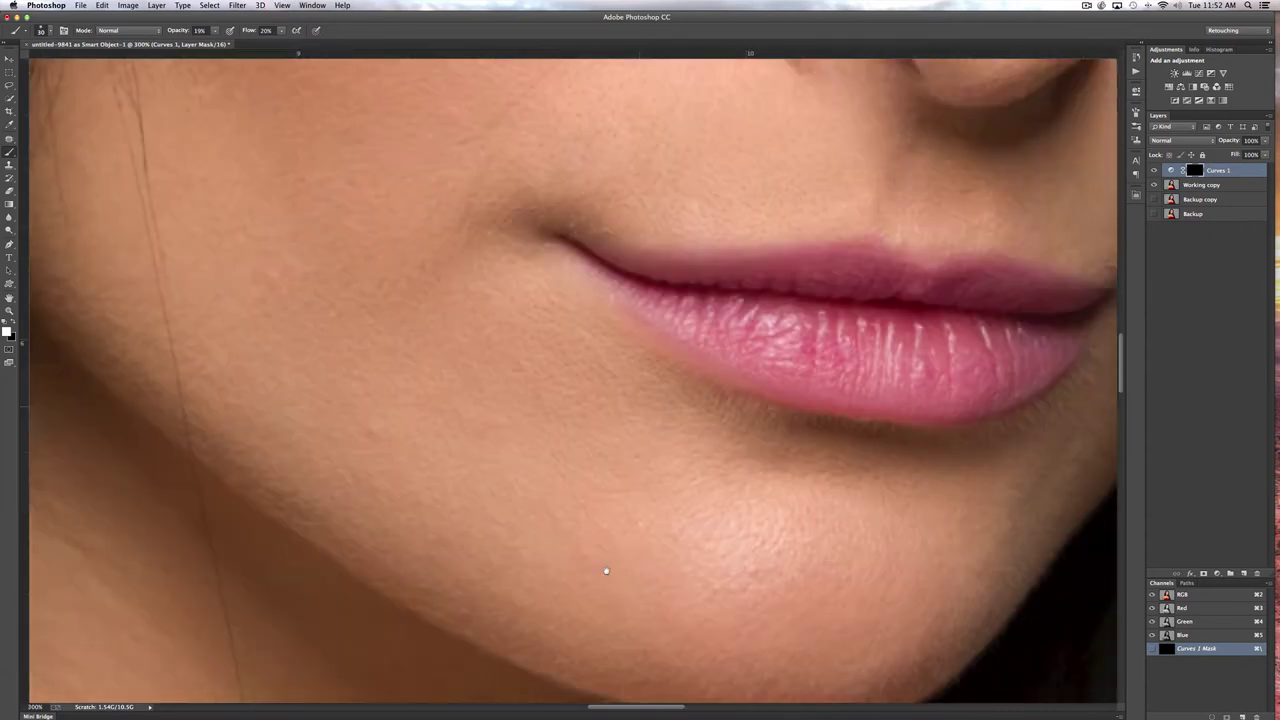
pyautogui.scroll(15, 606, 571)
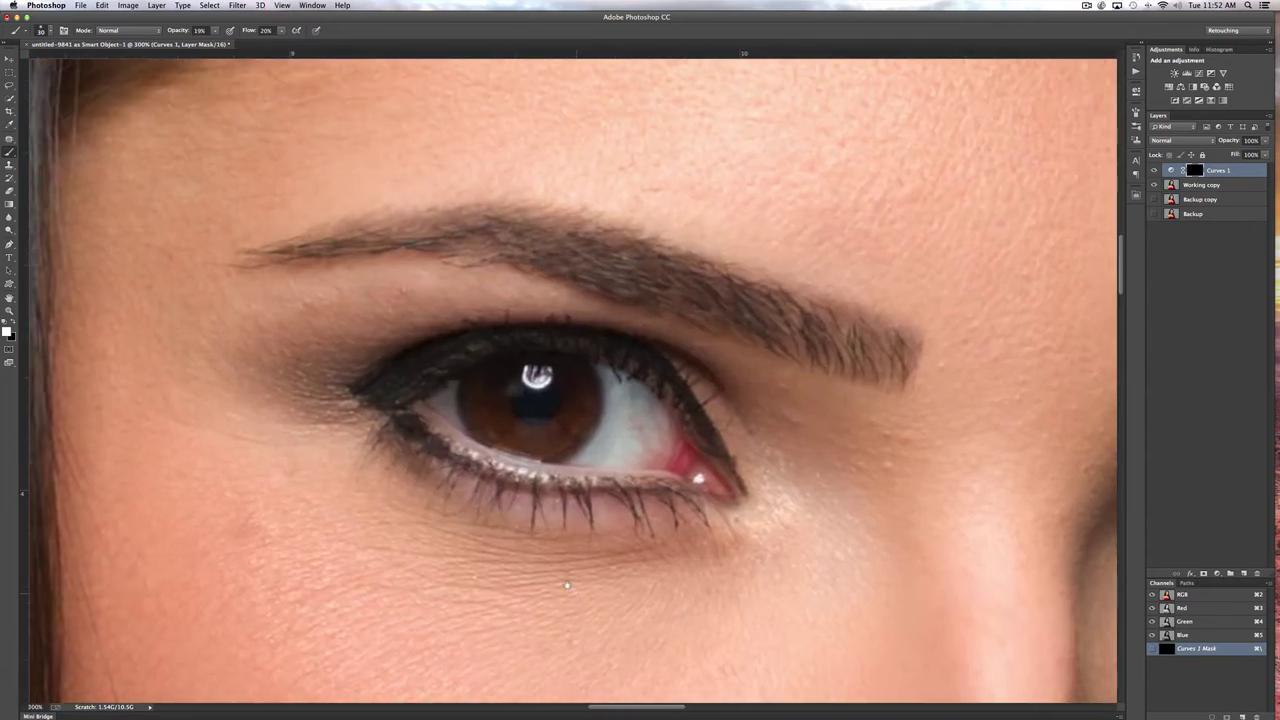
pyautogui.press('super+equal')
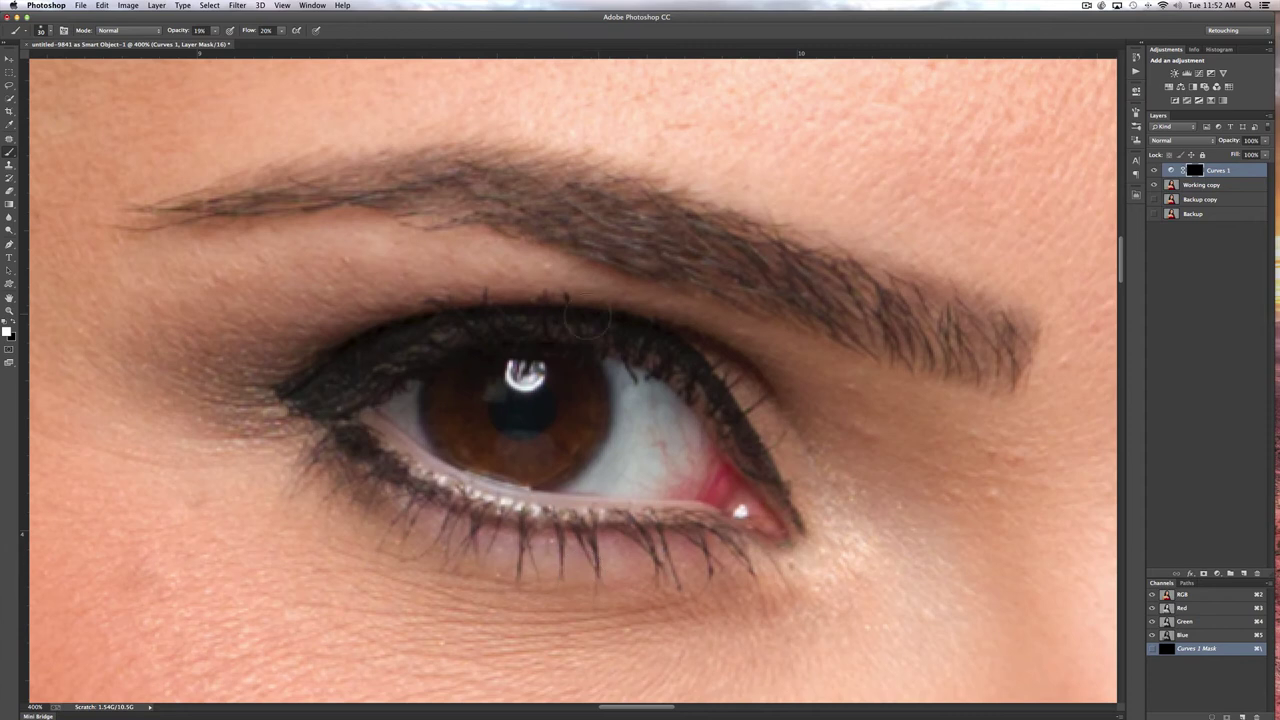
pyautogui.click(49, 38)
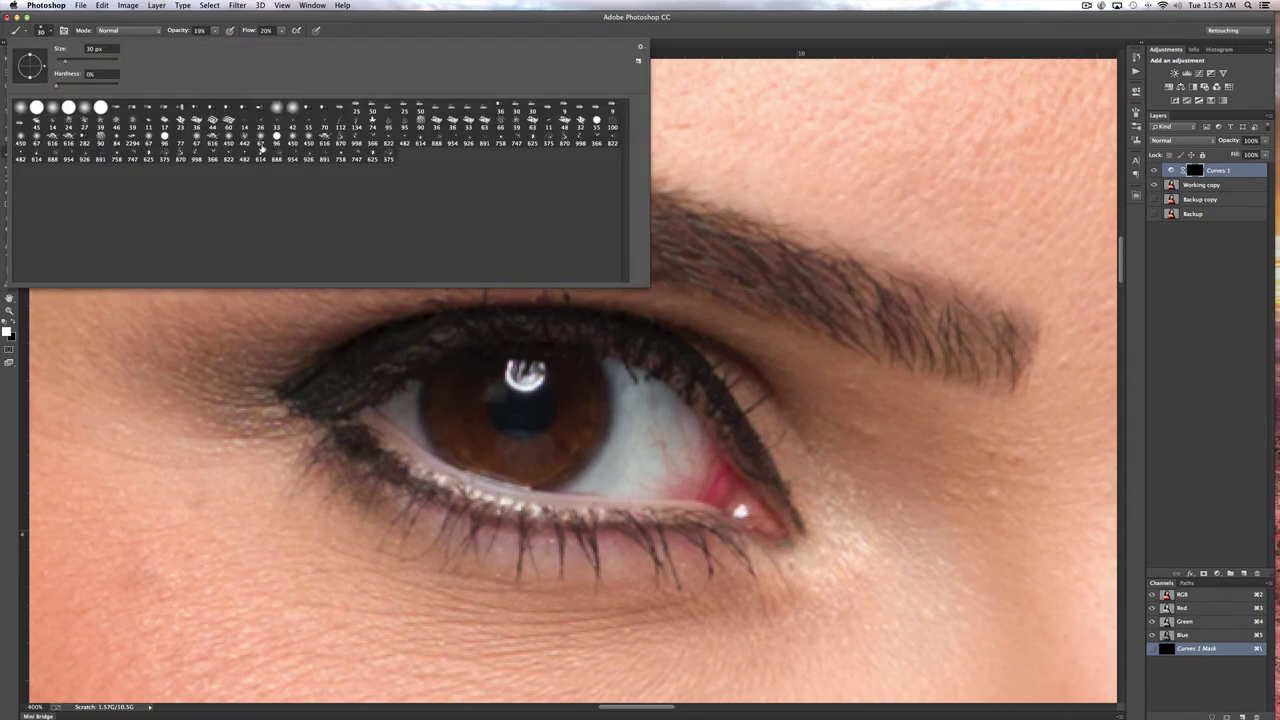
pyautogui.doubleClick(262, 138)
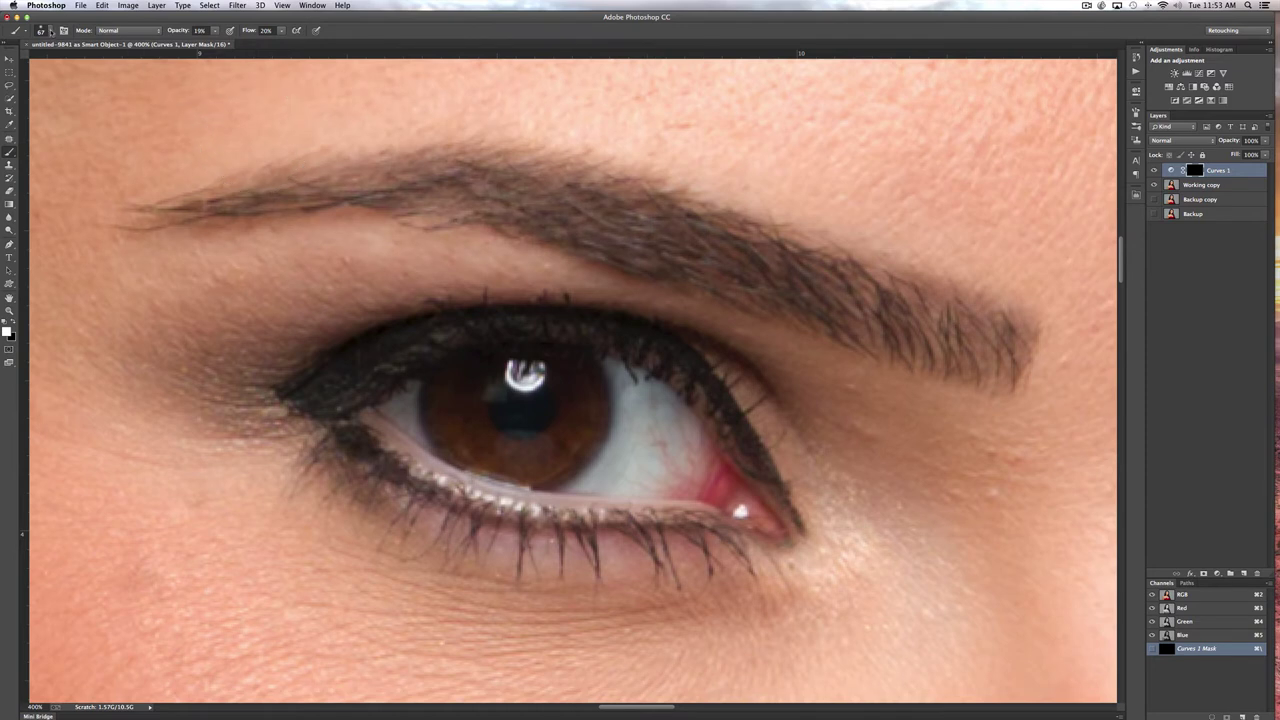
pyautogui.click(50, 31)
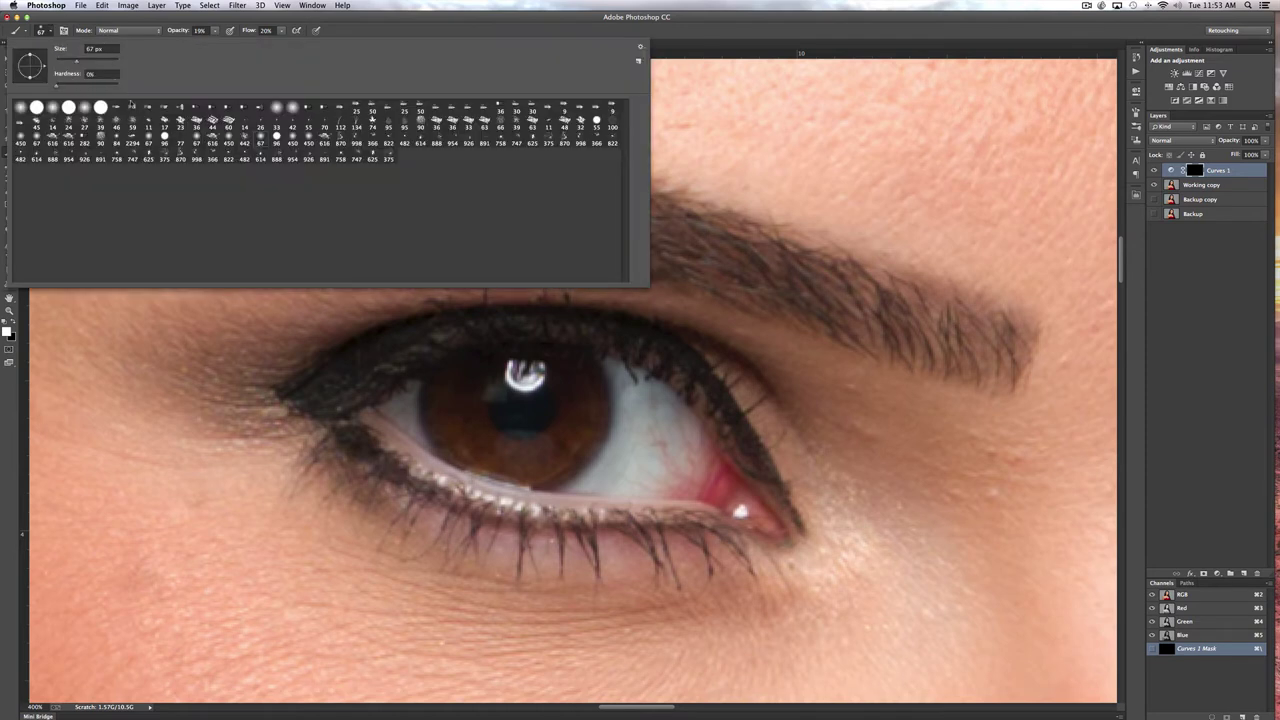
pyautogui.click(491, 18)
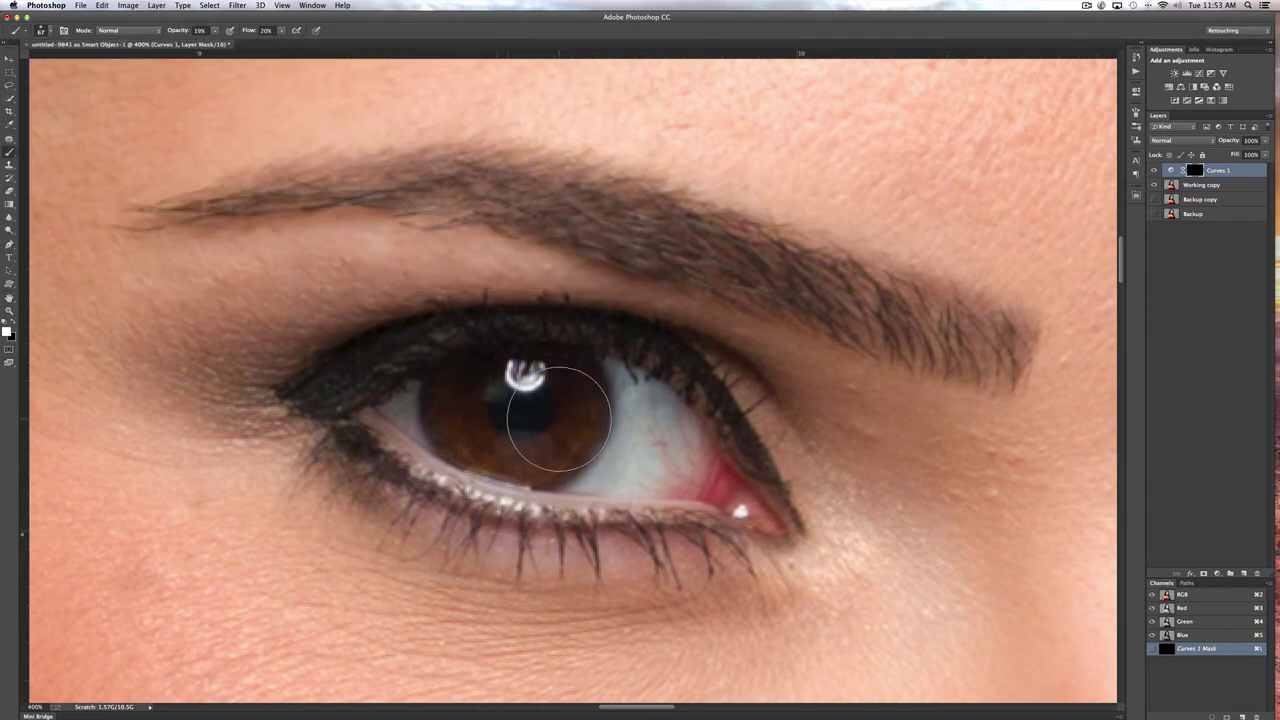
# Reduce the brush size to 20 px so that it fits inside the iris.
pyautogui.press('[')
pyautogui.press('[')
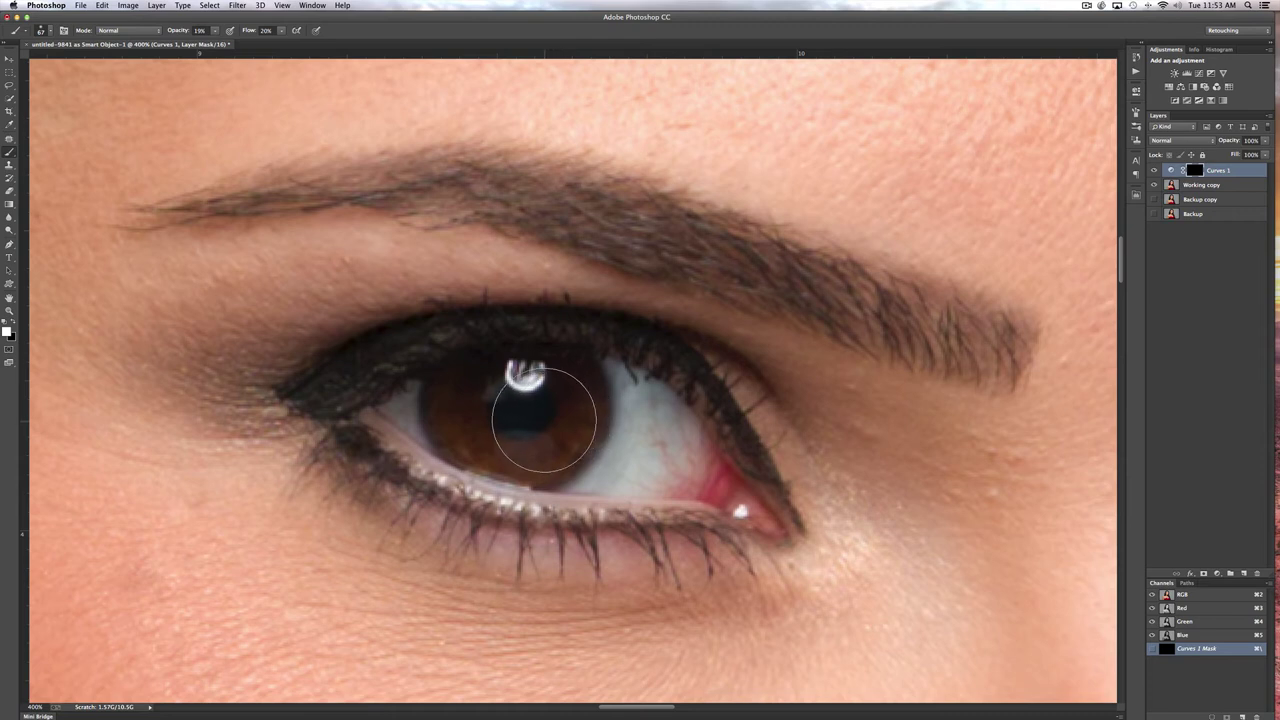
pyautogui.press('[')
pyautogui.press('[')
pyautogui.press('[')
pyautogui.press('[')
# Compare the eyes with and without the Curves 1 layer, and check the result at several magnifications.
pyautogui.click(1155, 171)
pyautogui.click(1155, 171)
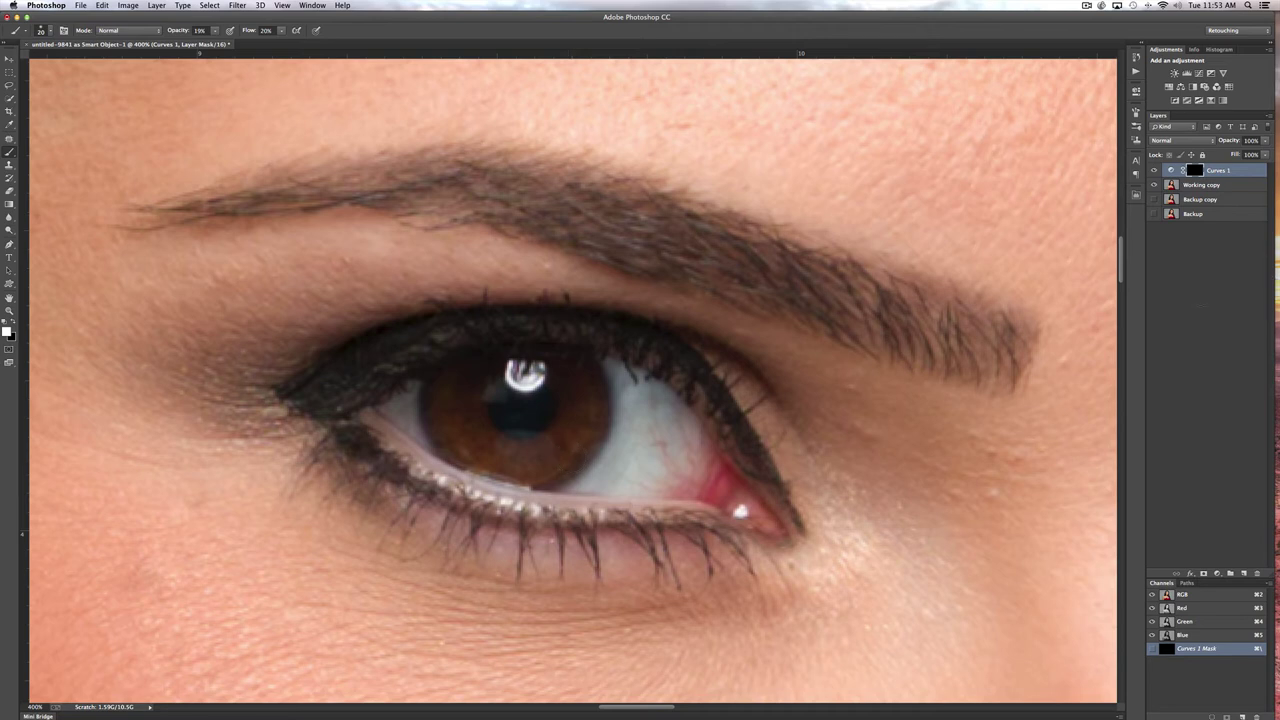
pyautogui.click(1185, 314)
pyautogui.press('super+minus')
pyautogui.press('super+minus')
pyautogui.press('super+minus')
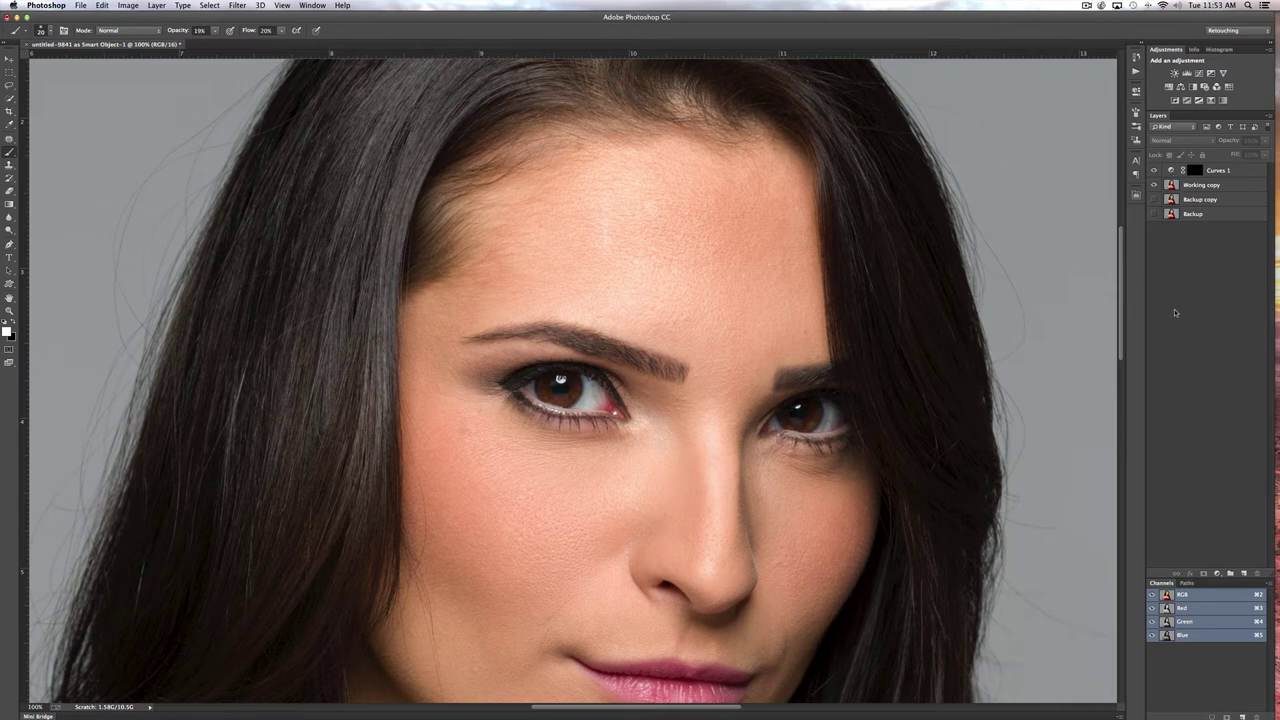
pyautogui.press('super+equal')
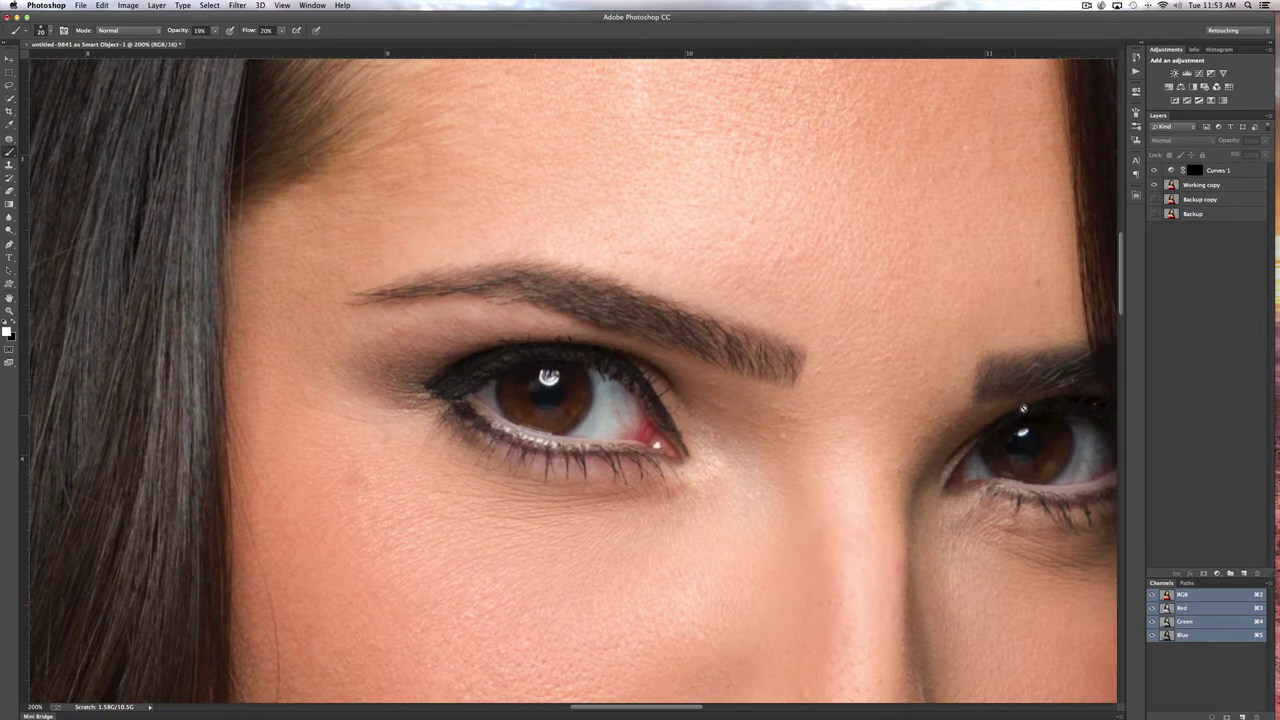
pyautogui.press('super+minus')
pyautogui.press('super+minus')
pyautogui.press('super+minus')
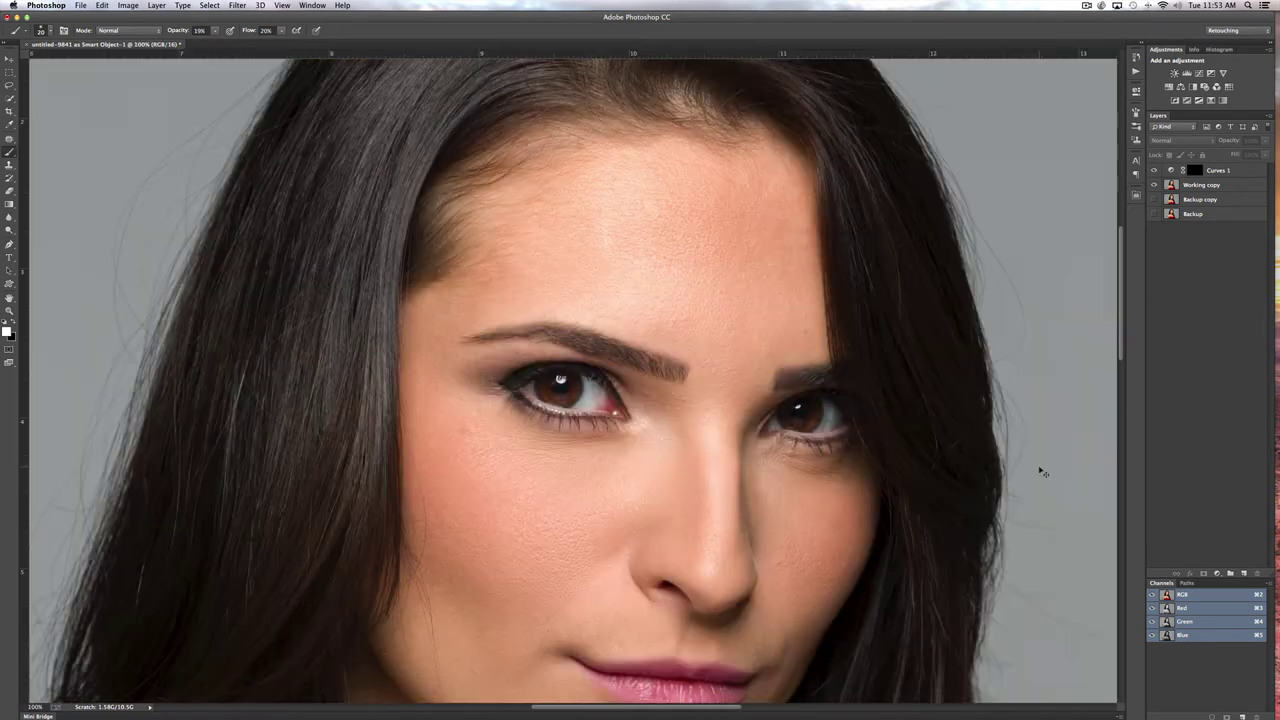
pyautogui.press('super+minus')
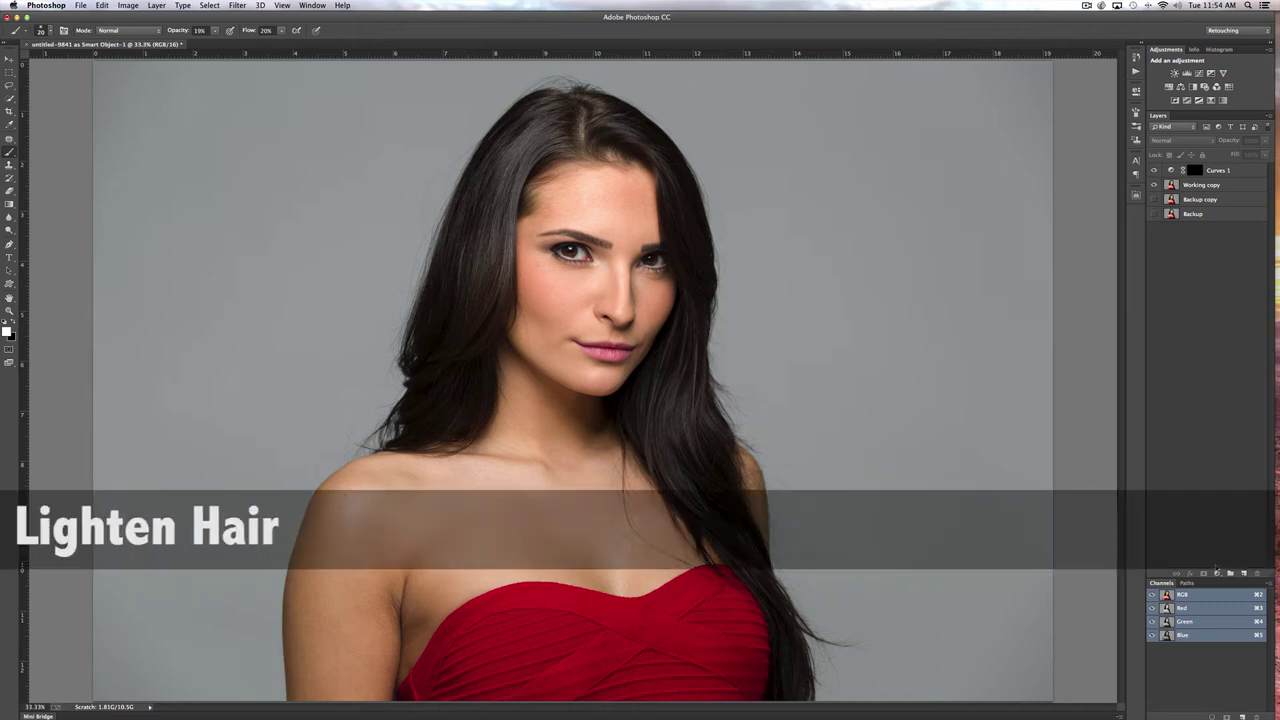
# Add a second Curves adjustment layer for lightening the hair and raise its curve to input 177 and output 215.
pyautogui.click(1217, 576)
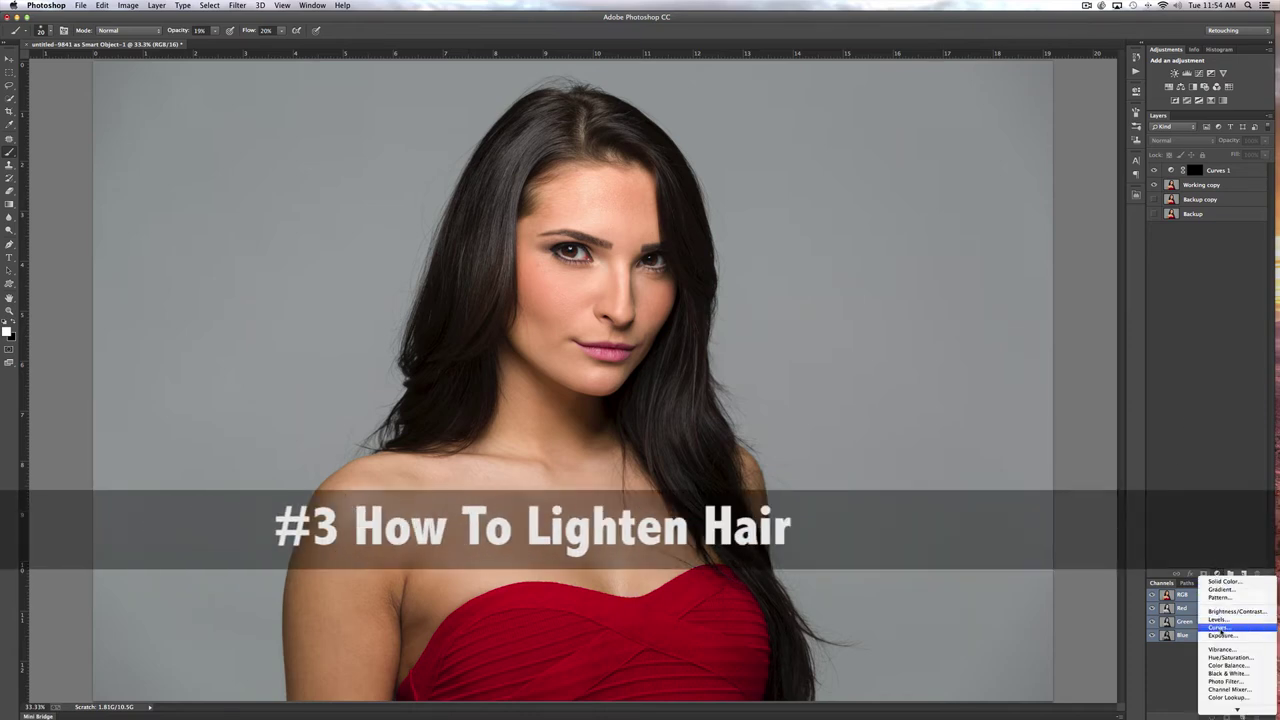
pyautogui.click(1218, 628)
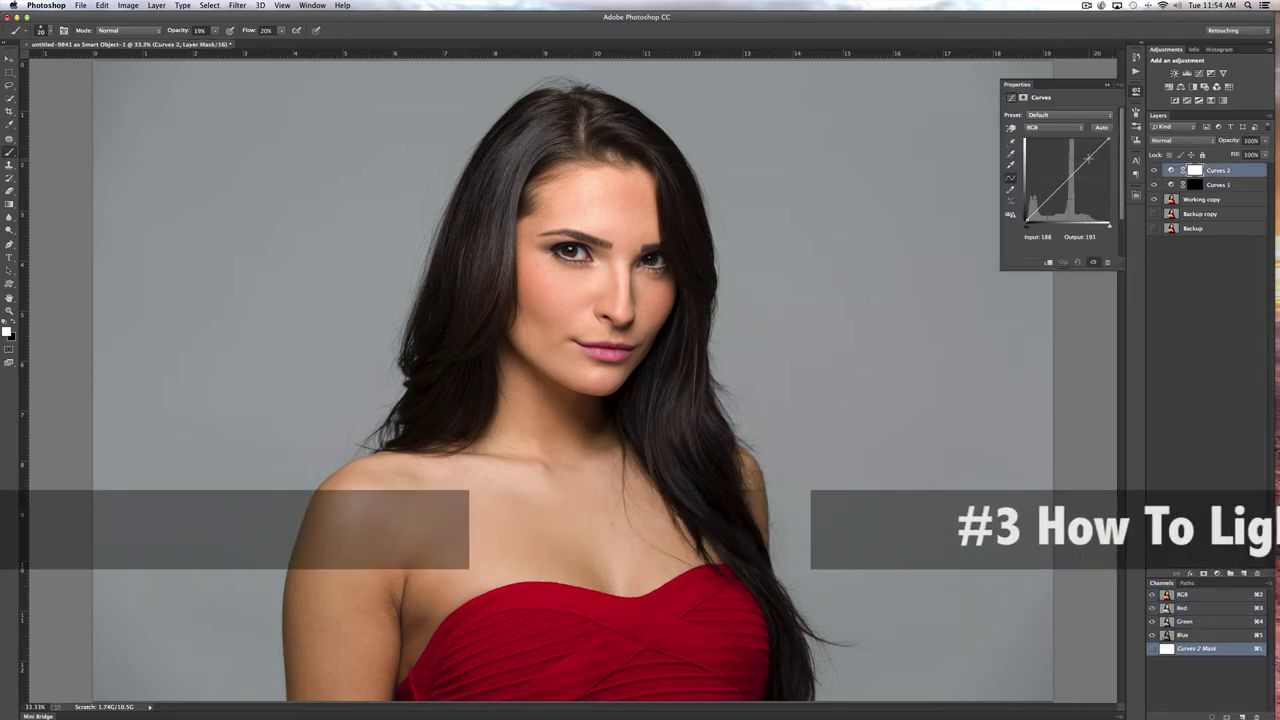
pyautogui.moveTo(1088, 156); pyautogui.dragTo(1083, 150)
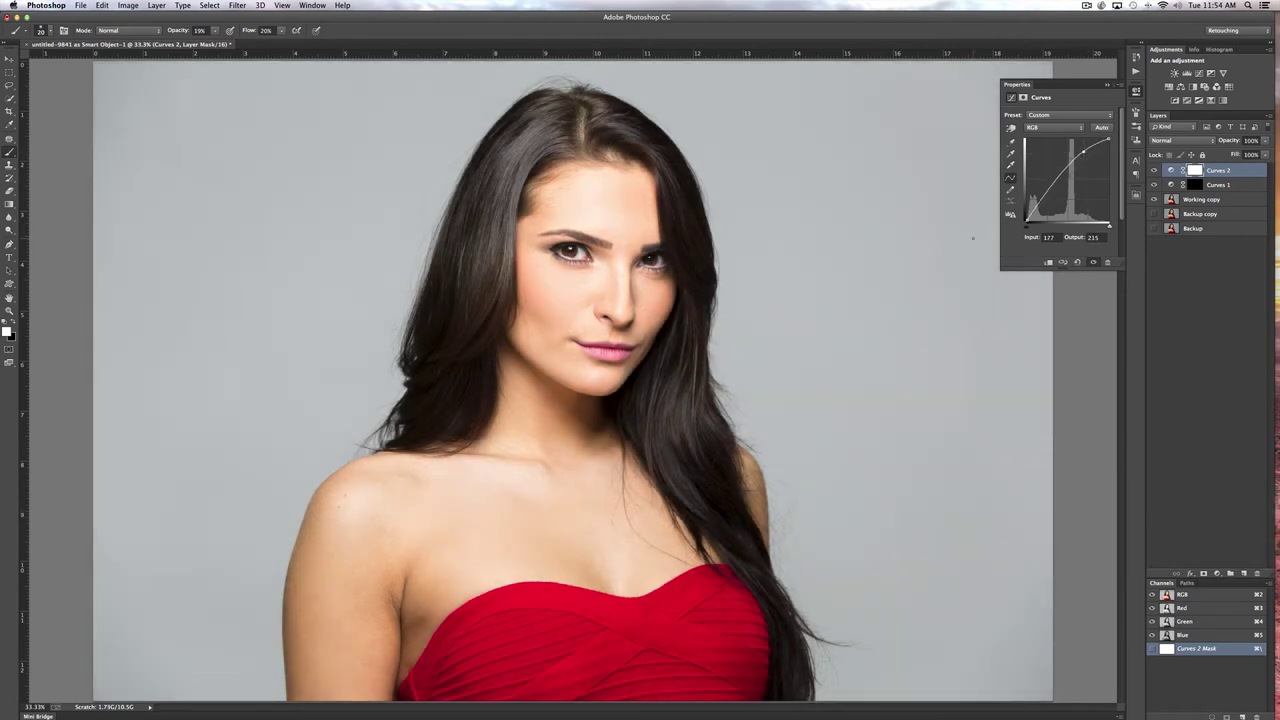
# Invert the Curves 2 mask to black, collapse the curve properties, and set the brush opacity and flow to 25%.
pyautogui.press('super+i')
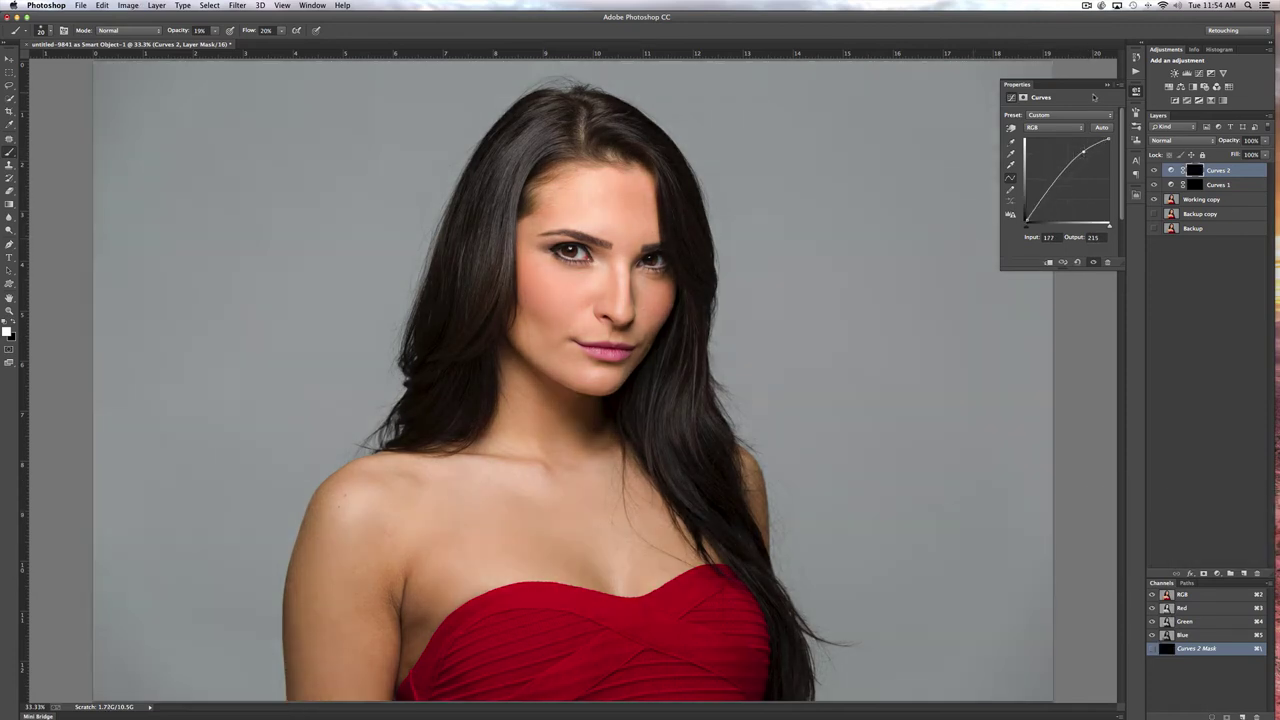
pyautogui.click(1107, 86)
pyautogui.moveTo(179, 31); pyautogui.dragTo(255, 30)
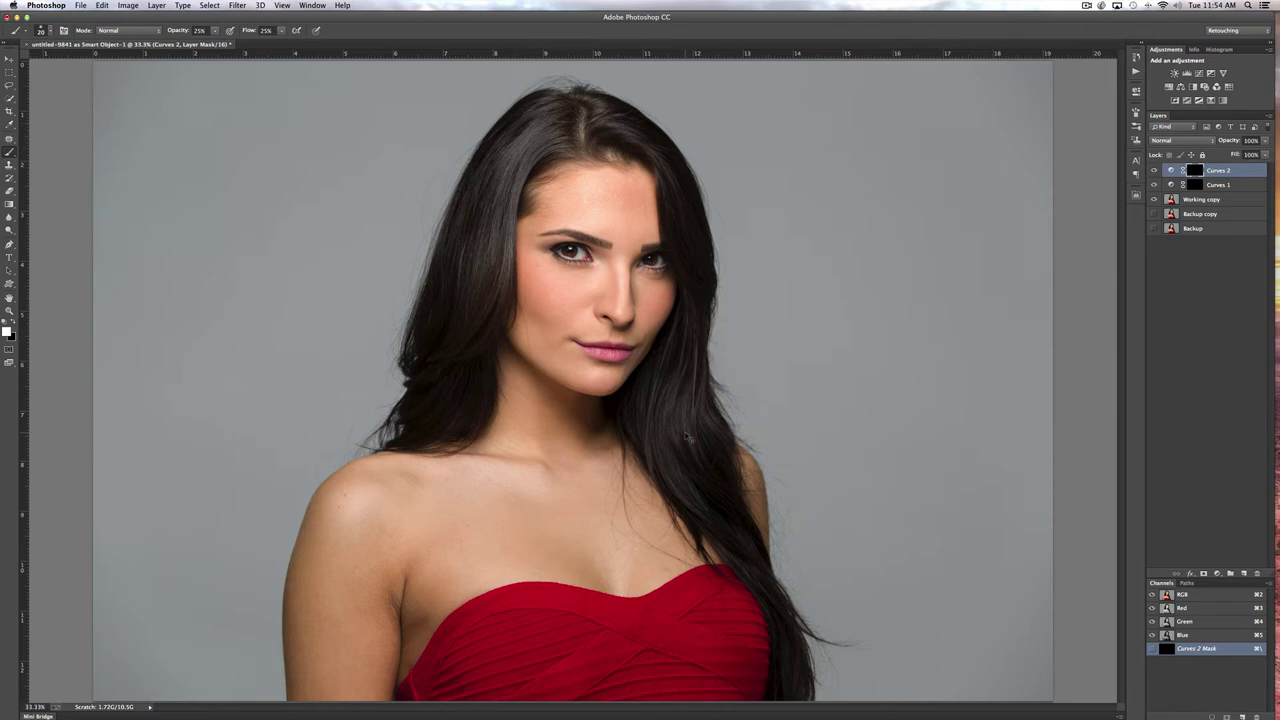
# Paint white on the Curves 2 mask with an enlarged brush along the hair falling over the shoulder beside the neck.
pyautogui.press('super+equal')
pyautogui.press('super+equal')
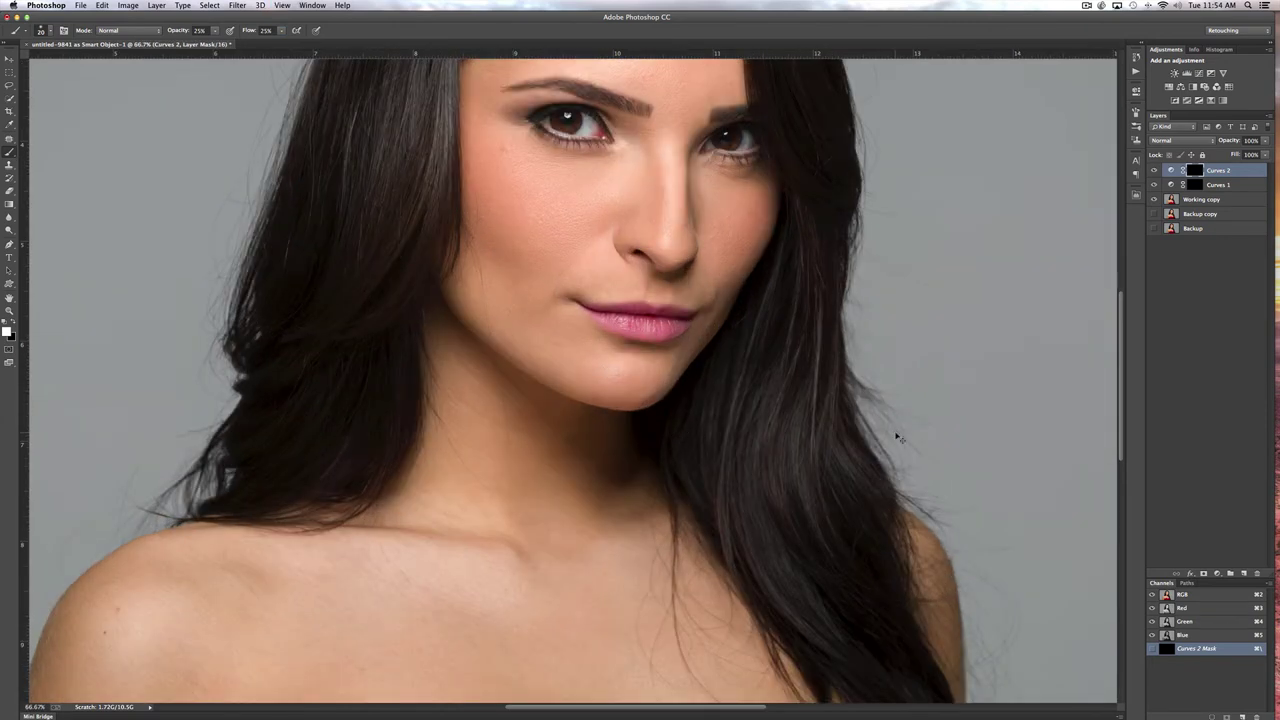
pyautogui.press('super+minus')
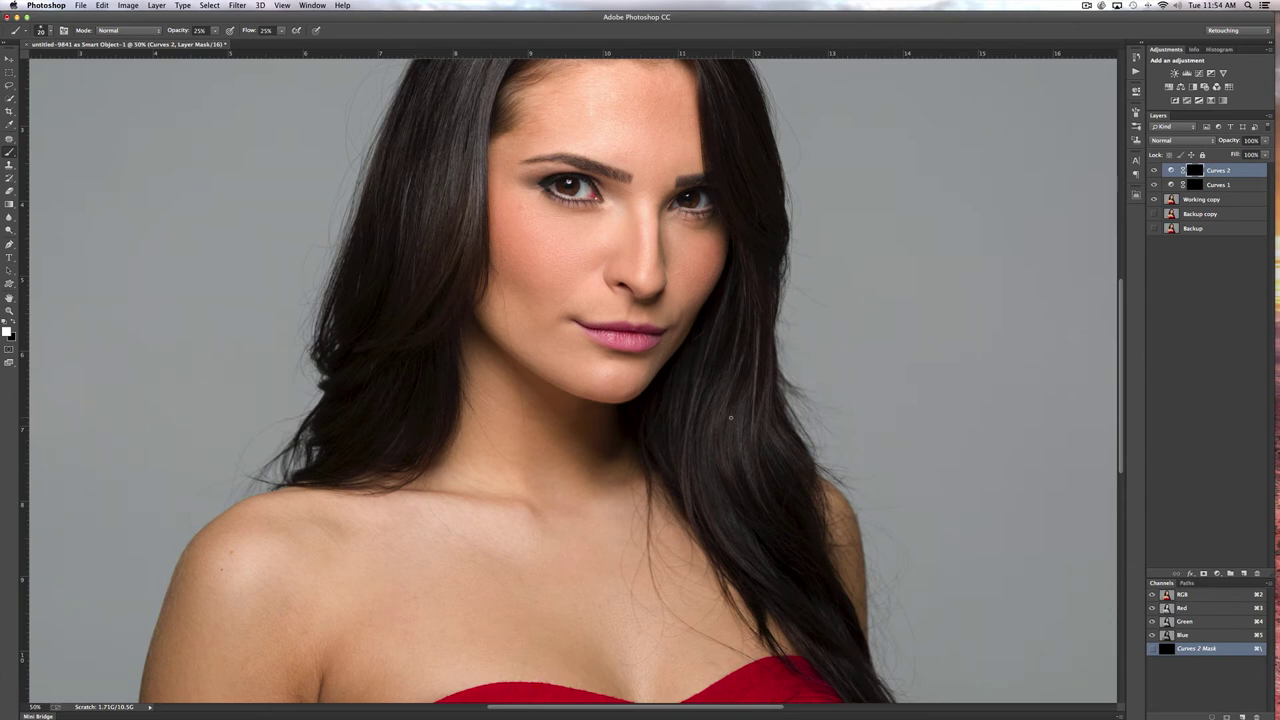
pyautogui.press(']')
pyautogui.press(']')
pyautogui.press(']')
pyautogui.press(']')
pyautogui.press(']')
pyautogui.press(']')
pyautogui.press(']')
pyautogui.moveTo(719, 410)
pyautogui.mouseDown()
pyautogui.moveTo(731, 381)
pyautogui.moveTo(736, 502)
pyautogui.moveTo(753, 529)
pyautogui.moveTo(733, 376)
pyautogui.moveTo(727, 466)
pyautogui.moveTo(729, 357)
pyautogui.mouseUp()
# Paint white on the Curves 2 mask with a 200 px brush down the hair on the other side of the face.
pyautogui.press('super+minus')
pyautogui.press('[')
pyautogui.press('[')
pyautogui.press('[')
pyautogui.moveTo(518, 144)
pyautogui.mouseDown()
pyautogui.moveTo(500, 177)
pyautogui.moveTo(515, 150)
pyautogui.moveTo(497, 196)
pyautogui.moveTo(491, 303)
pyautogui.moveTo(473, 251)
pyautogui.moveTo(463, 326)
pyautogui.mouseUp()
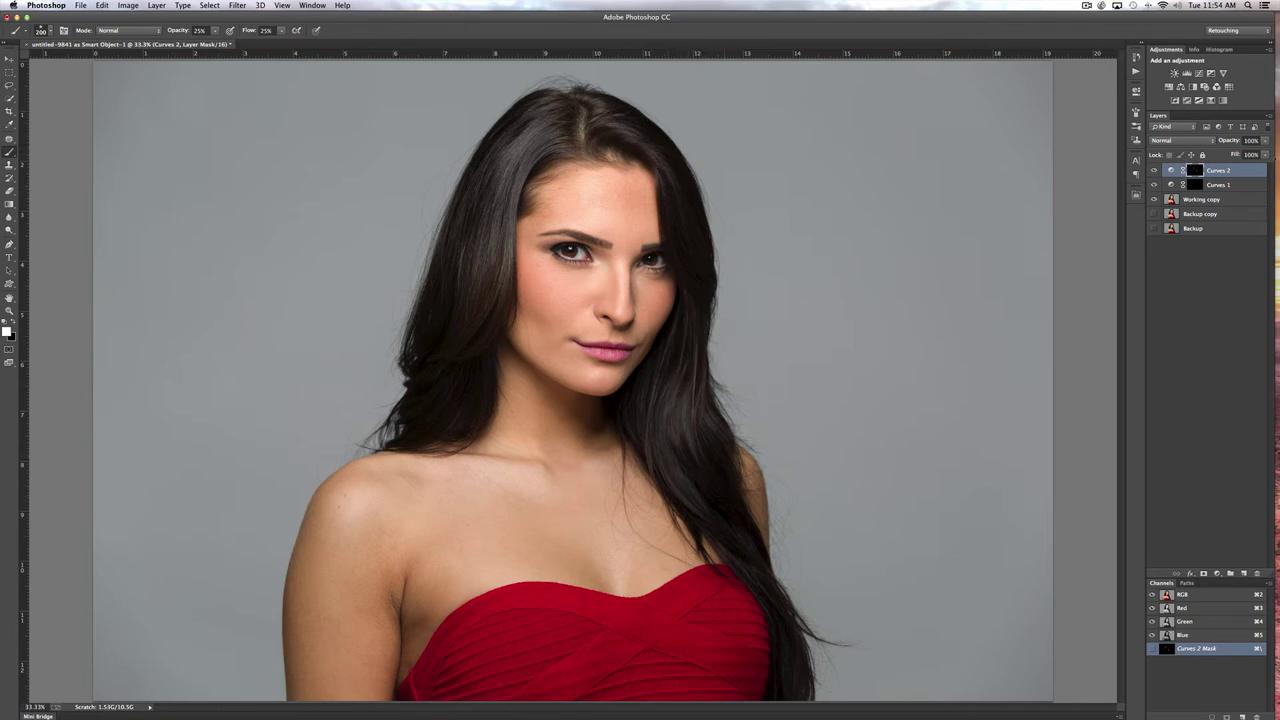
# Compare the hair with and without the Curves 2 layer.
pyautogui.click(1154, 171)
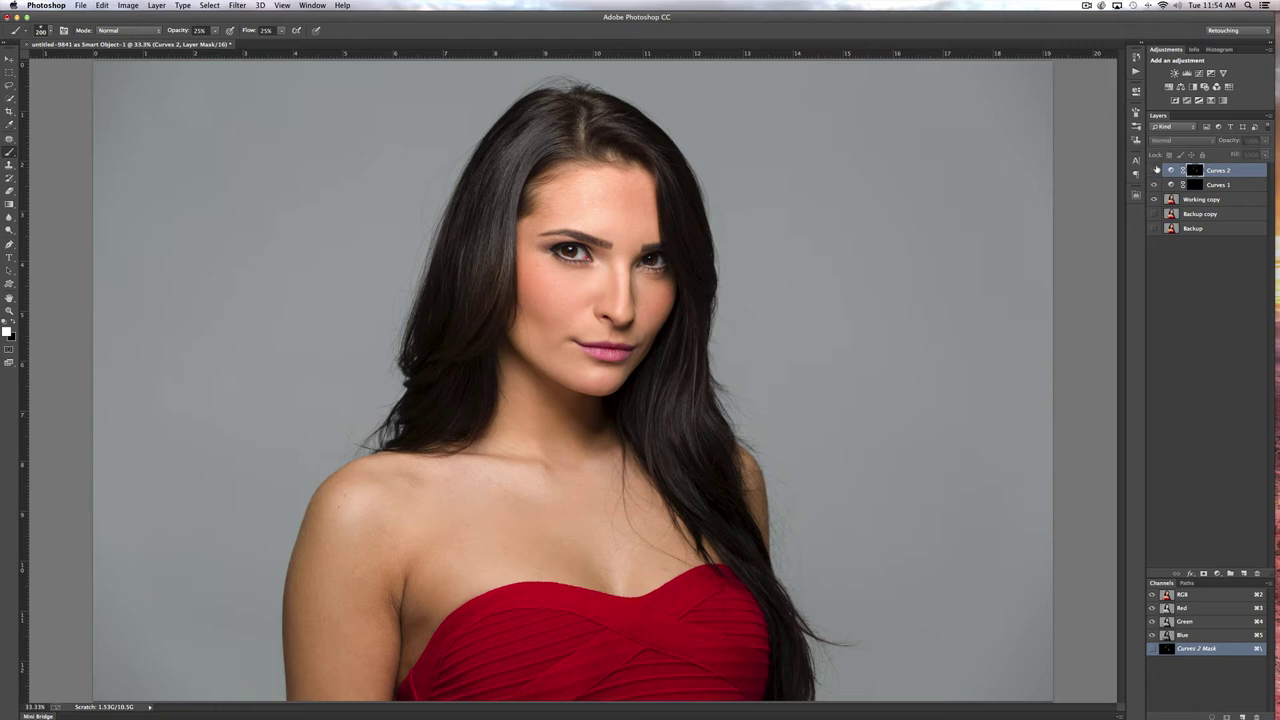
pyautogui.click(1154, 171)
pyautogui.click(1154, 171)
pyautogui.click(1154, 171)
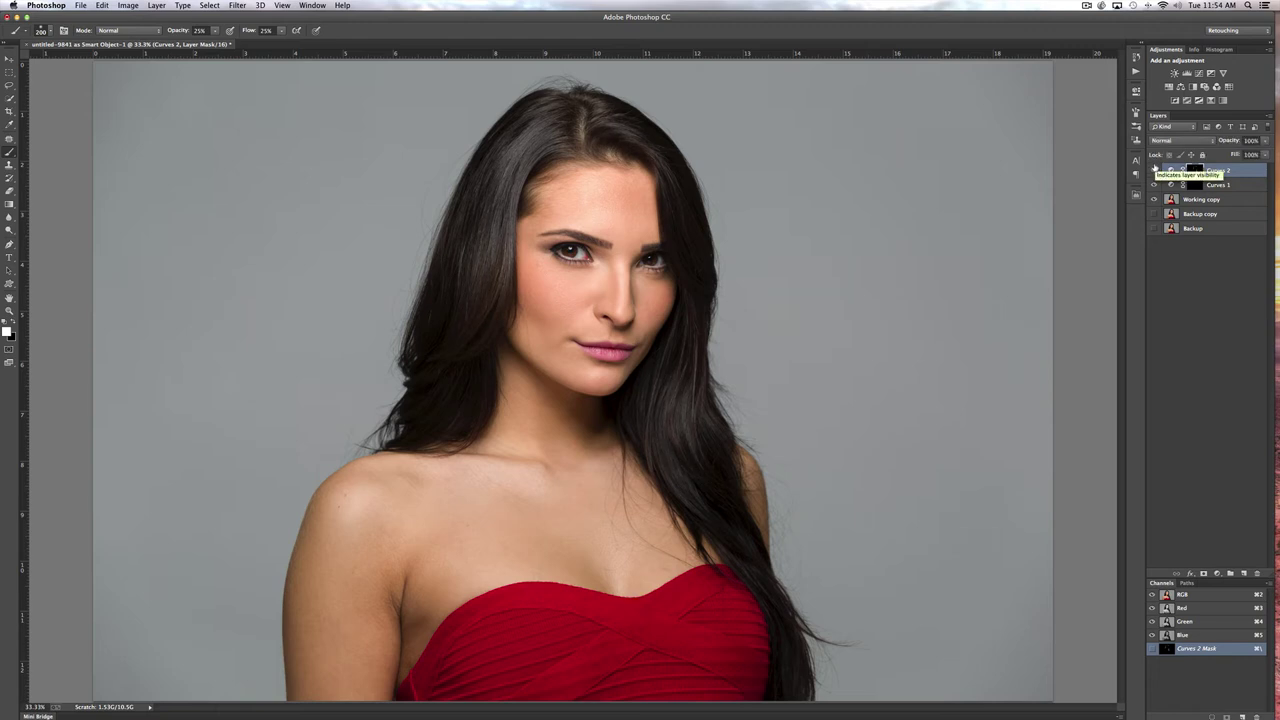
pyautogui.click(1154, 171)
pyautogui.click(1155, 171)
pyautogui.click(1155, 171)
pyautogui.click(1155, 171)
# Stamp all visible layers into a new layer at the top of the stack and keep that layer selected.
pyautogui.press('super+alt+shift+e')
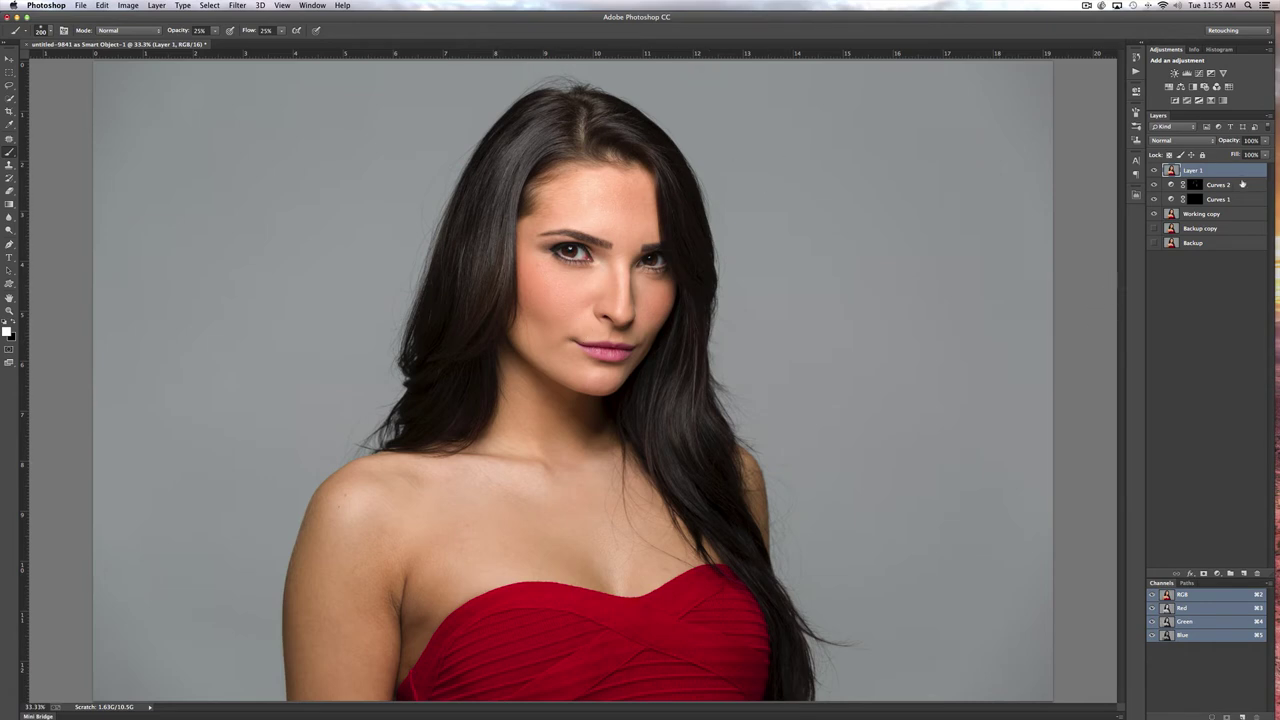
pyautogui.click(1218, 200)
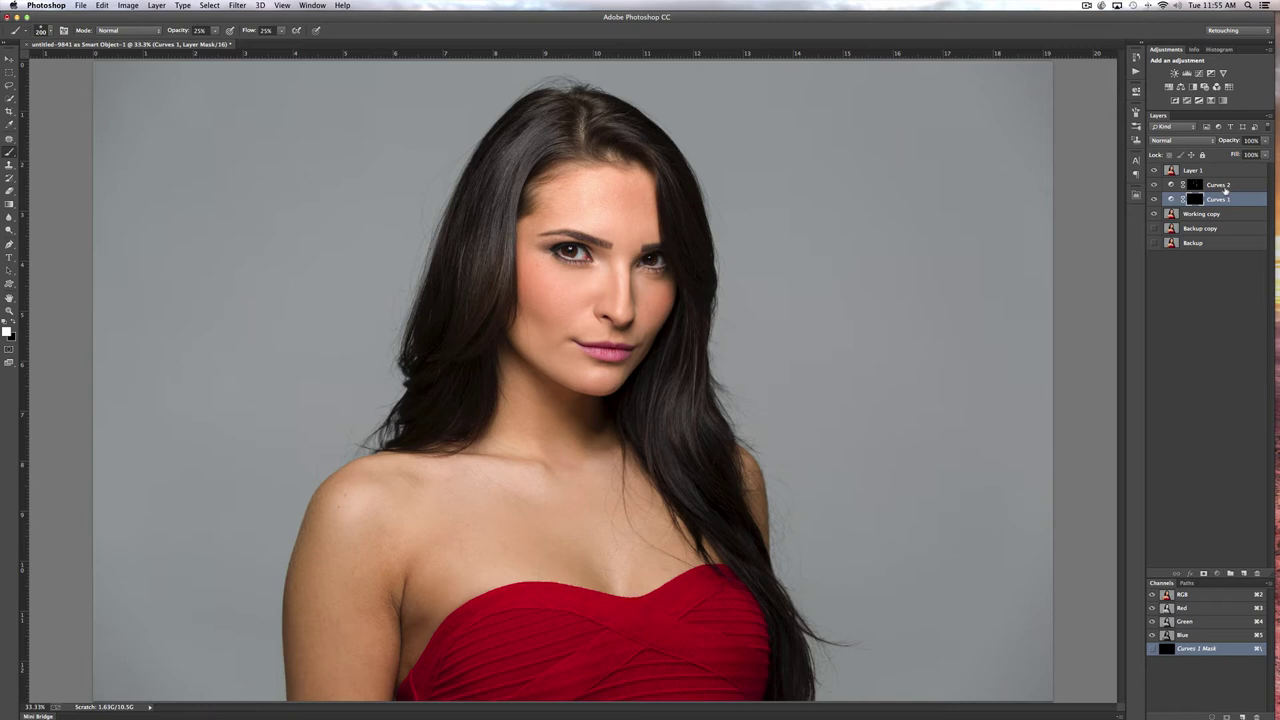
pyautogui.click(1224, 186)
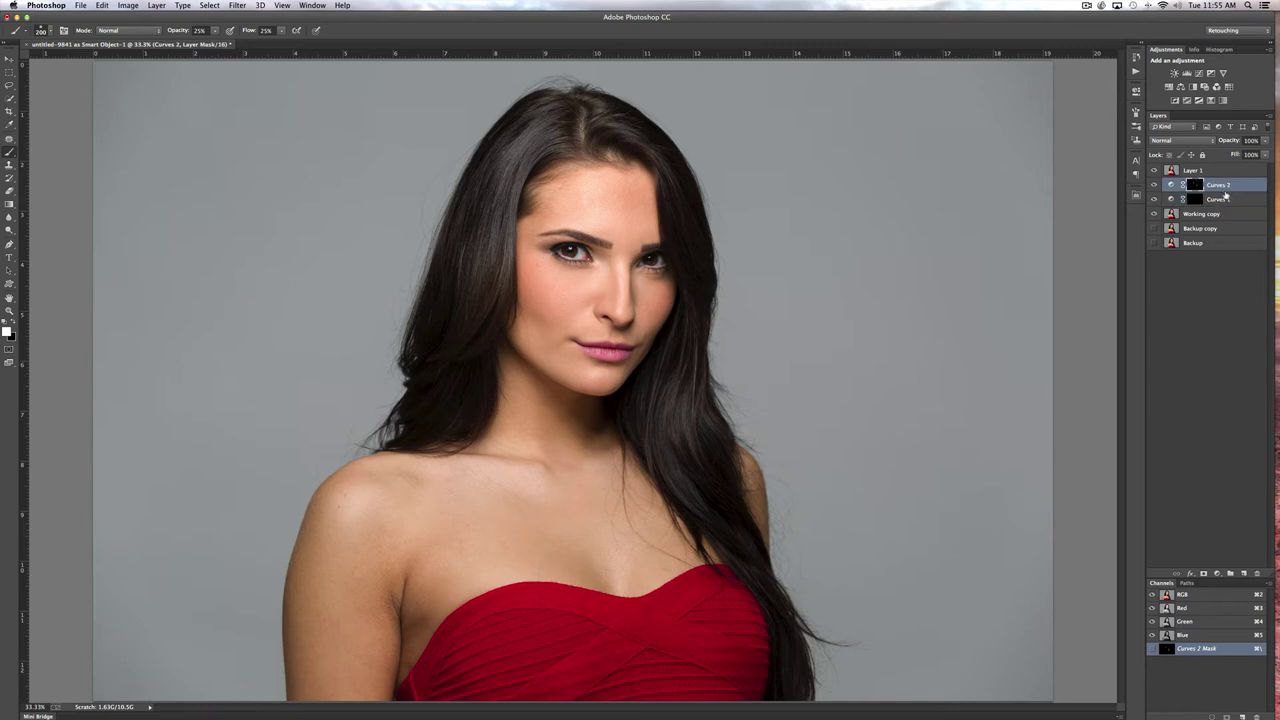
pyautogui.click(1219, 201)
pyautogui.click(1226, 187)
pyautogui.click(1223, 176)
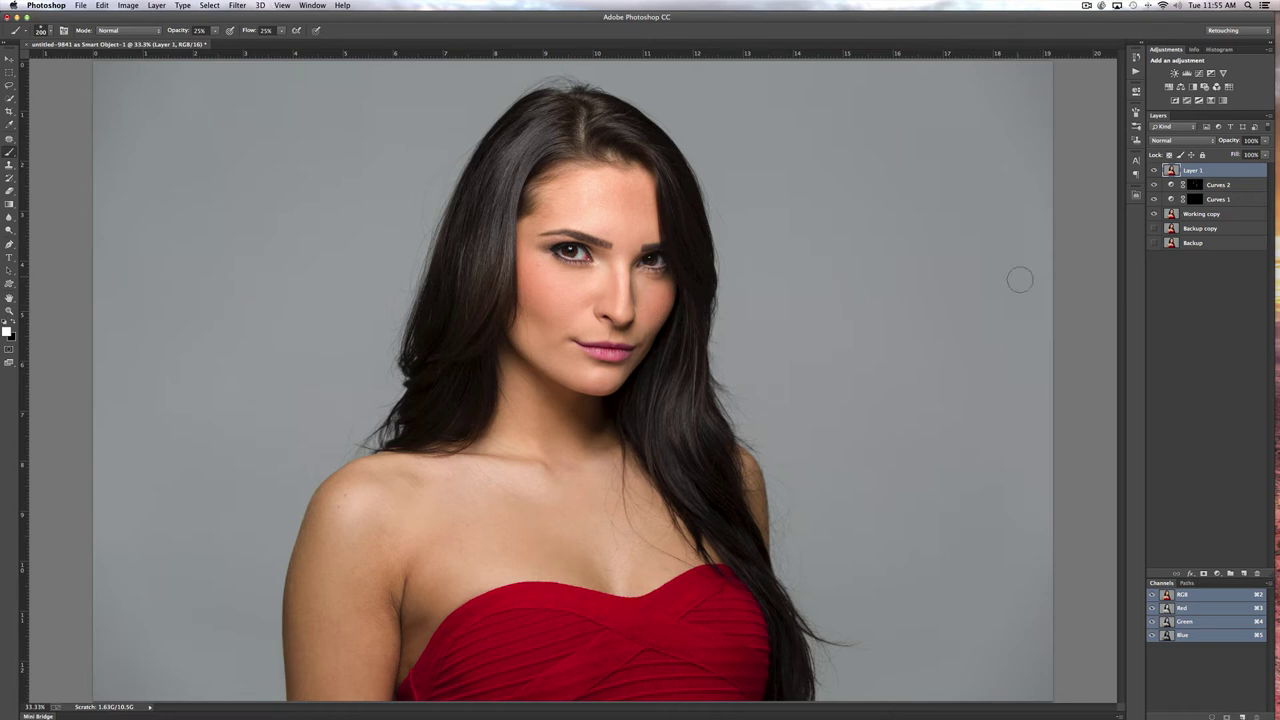
# Duplicate Layer 1 and open the copy in the Liquify filter with a brush size of 600.
pyautogui.press('super+j')
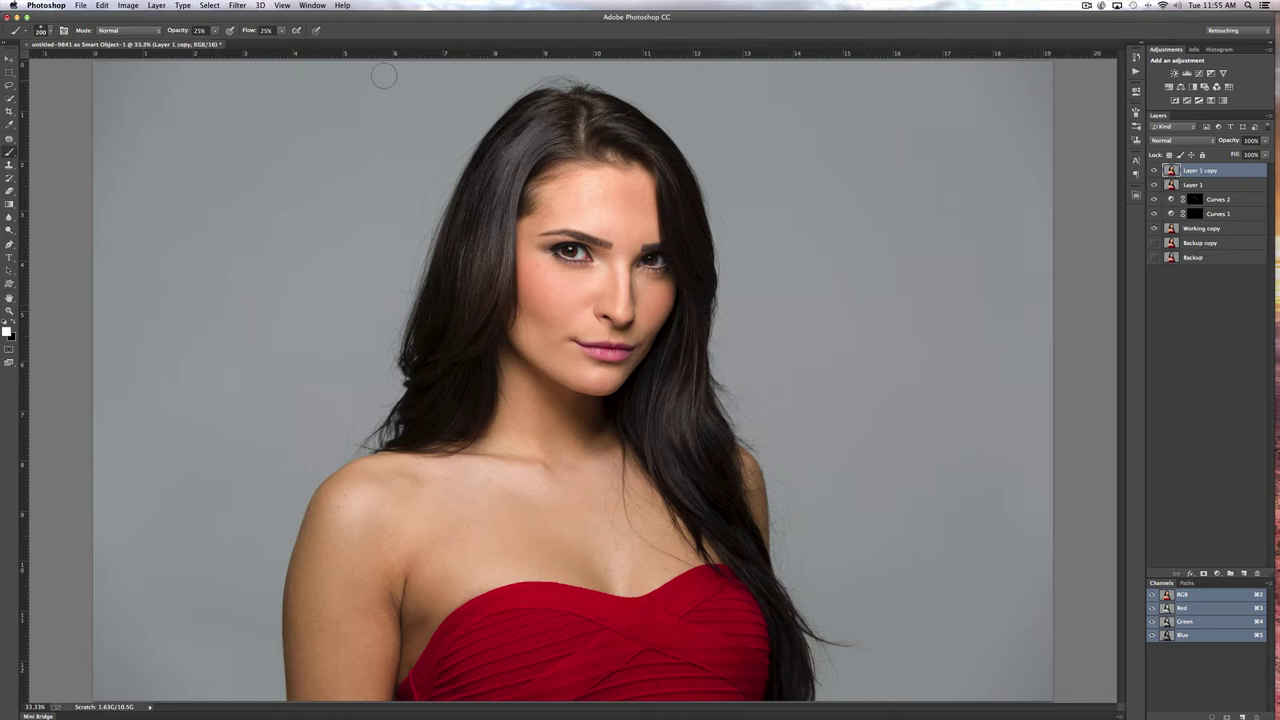
pyautogui.click(238, 5)
pyautogui.click(268, 89)
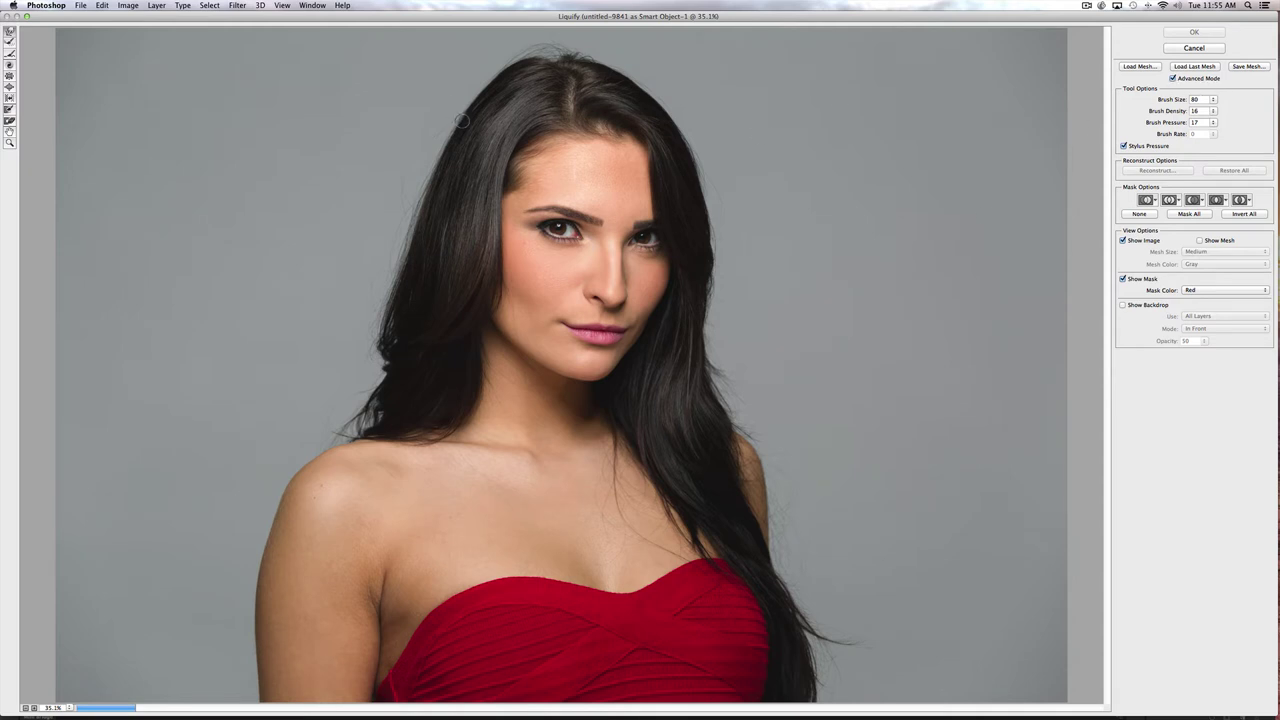
pyautogui.write('600')
# Protect the face and neck with the Freeze Mask tool, using a brush size of 300.
pyautogui.click(9, 112)
pyautogui.press(']')
pyautogui.press(']')
pyautogui.press(']')
pyautogui.press(']')
pyautogui.press(']')
pyautogui.press(']')
pyautogui.press(']')
pyautogui.press(']')
pyautogui.press('[')
pyautogui.press('[')
pyautogui.press('[')
pyautogui.click(555, 158)
pyautogui.moveTo(555, 158)
pyautogui.mouseDown()
pyautogui.moveTo(525, 218)
pyautogui.moveTo(520, 194)
pyautogui.moveTo(525, 297)
pyautogui.moveTo(505, 361)
pyautogui.moveTo(588, 350)
pyautogui.moveTo(553, 338)
pyautogui.moveTo(567, 378)
pyautogui.moveTo(648, 268)
pyautogui.moveTo(621, 147)
pyautogui.moveTo(591, 149)
pyautogui.moveTo(584, 205)
pyautogui.moveTo(615, 232)
pyautogui.moveTo(572, 263)
pyautogui.moveTo(568, 236)
pyautogui.moveTo(548, 244)
pyautogui.moveTo(558, 292)
pyautogui.moveTo(508, 403)
pyautogui.moveTo(507, 389)
pyautogui.moveTo(531, 433)
pyautogui.moveTo(570, 394)
pyautogui.moveTo(583, 430)
pyautogui.moveTo(505, 417)
pyautogui.moveTo(494, 382)
pyautogui.moveTo(488, 441)
pyautogui.moveTo(546, 390)
pyautogui.mouseUp()
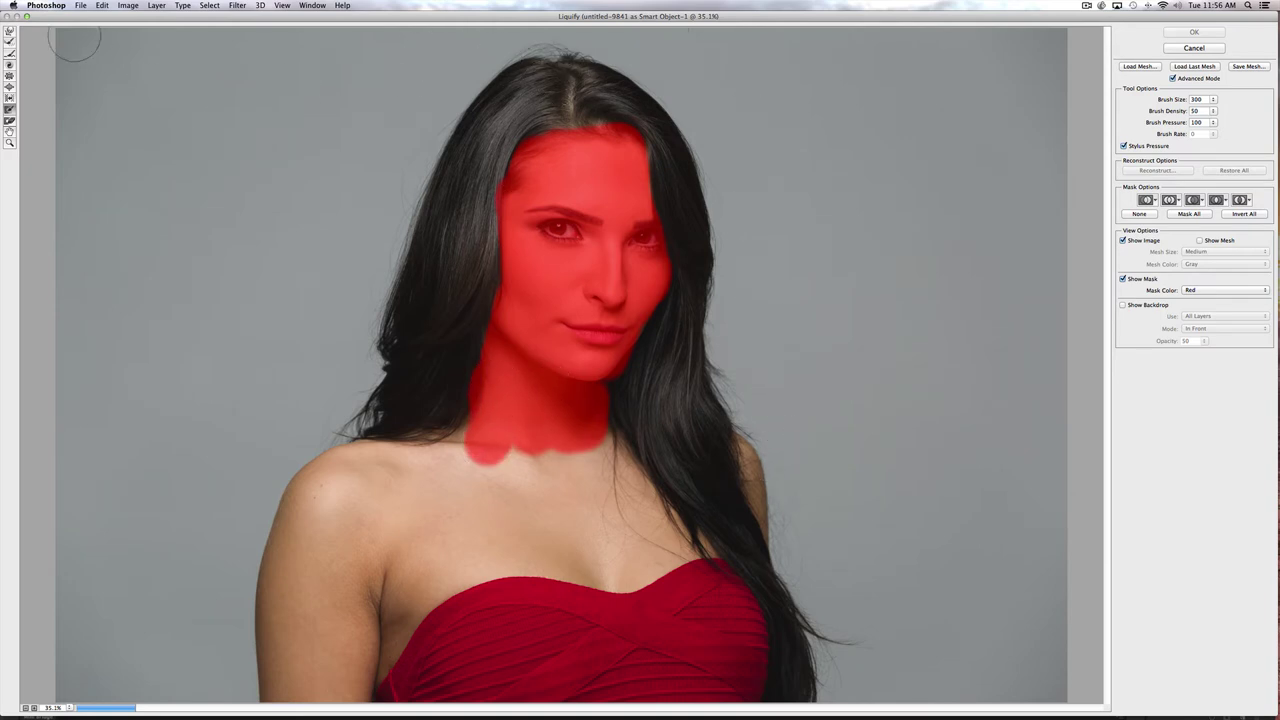
# Push the hair outline near the crown outward with the Forward Warp tool at brush size 800.
pyautogui.click(10, 31)
pyautogui.press(']')
pyautogui.press(']')
pyautogui.moveTo(470, 80); pyautogui.dragTo(431, 98)
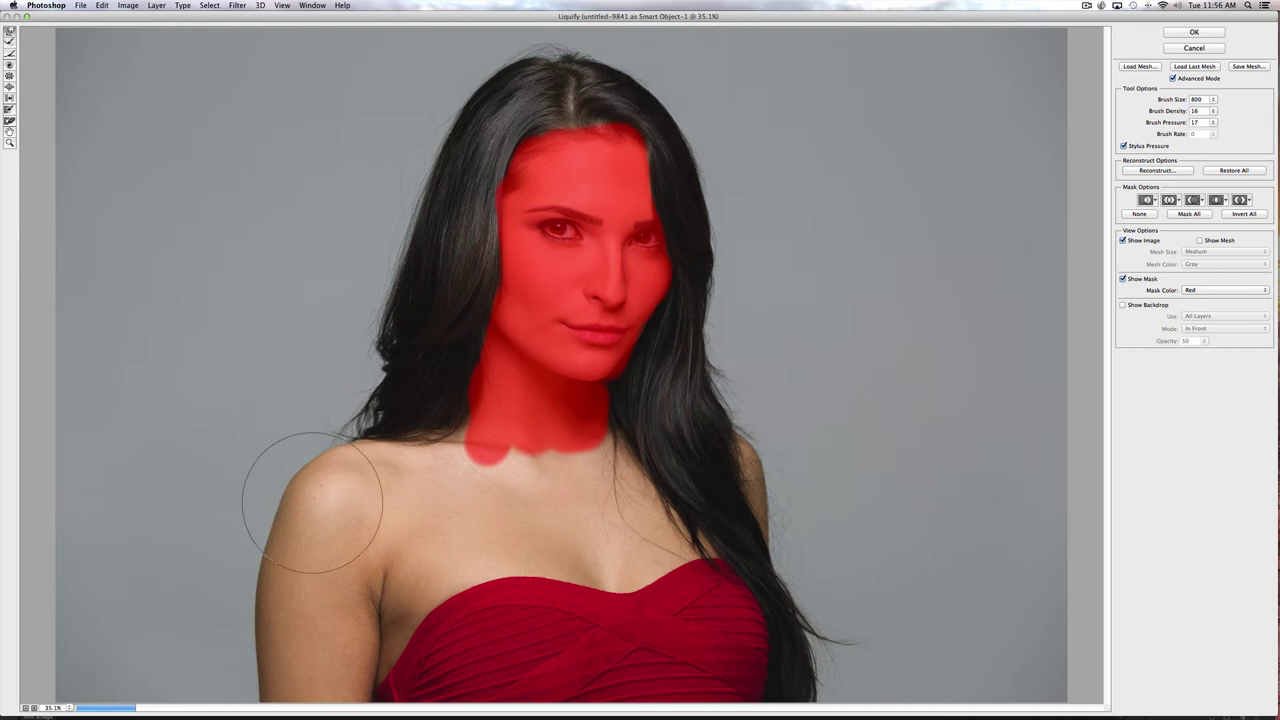
# Slim the outer edge of the bare upper arm with the warp brush at size 1000 and apply the Liquify filter.
pyautogui.press(']')
pyautogui.press(']')
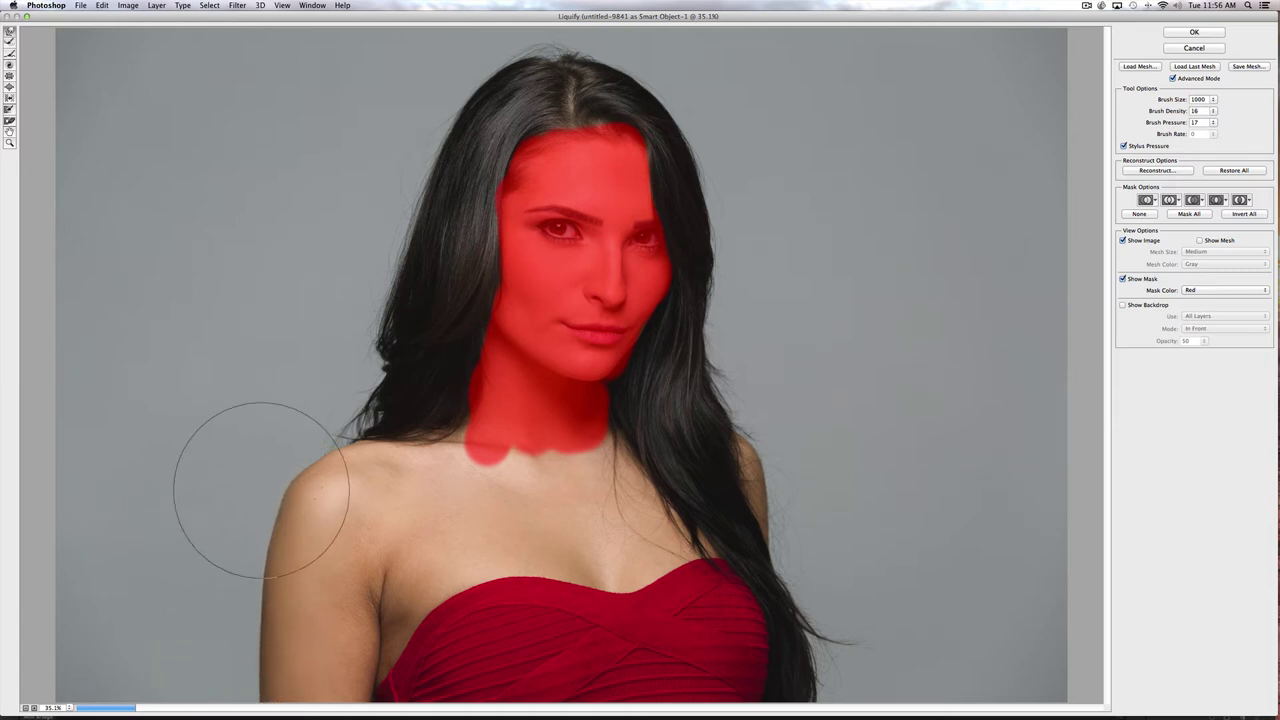
pyautogui.moveTo(254, 500); pyautogui.dragTo(242, 652)
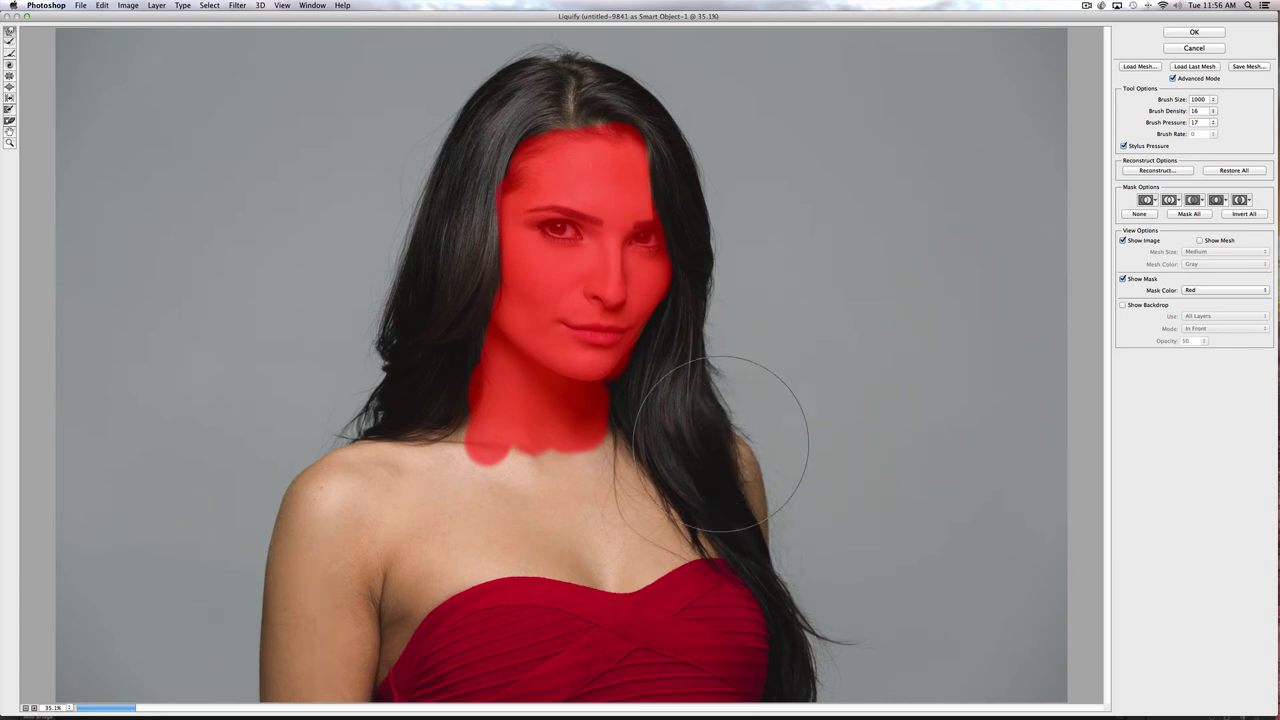
pyautogui.click(1174, 34)
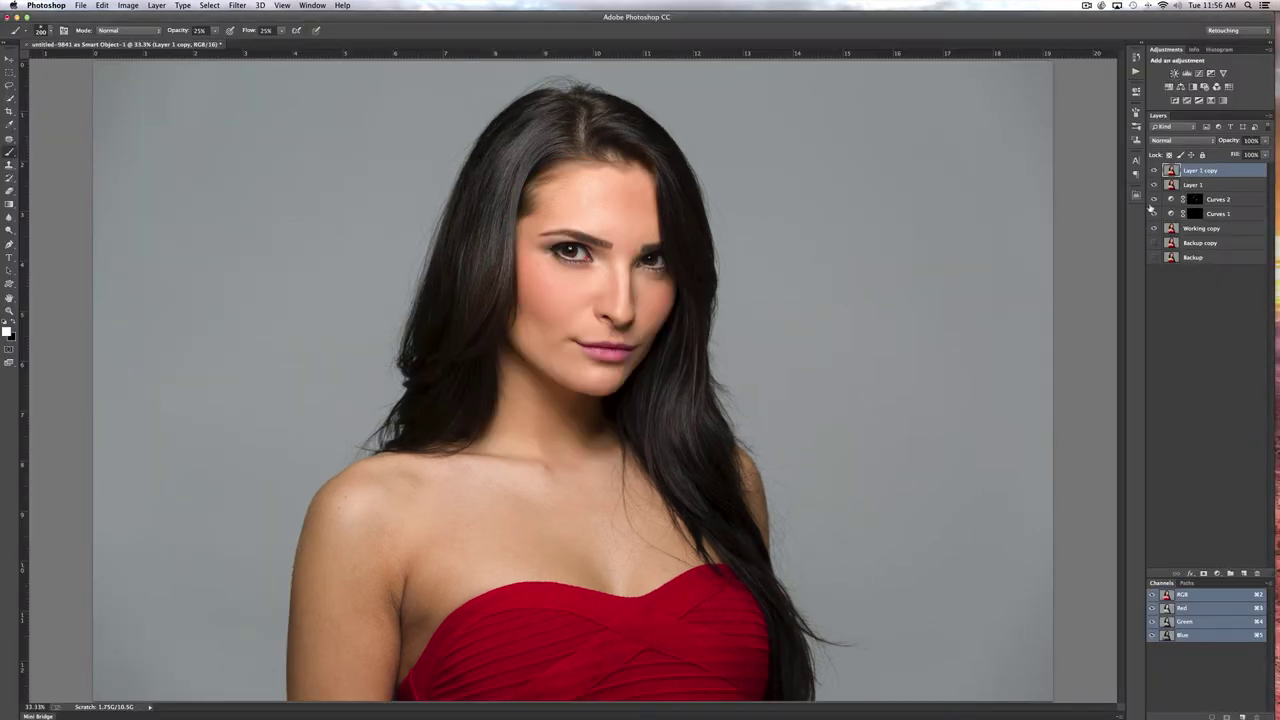
# Compare the portrait with and without the liquified Layer 1 copy, and stamp all visible layers into a new top layer.
pyautogui.click(1155, 171)
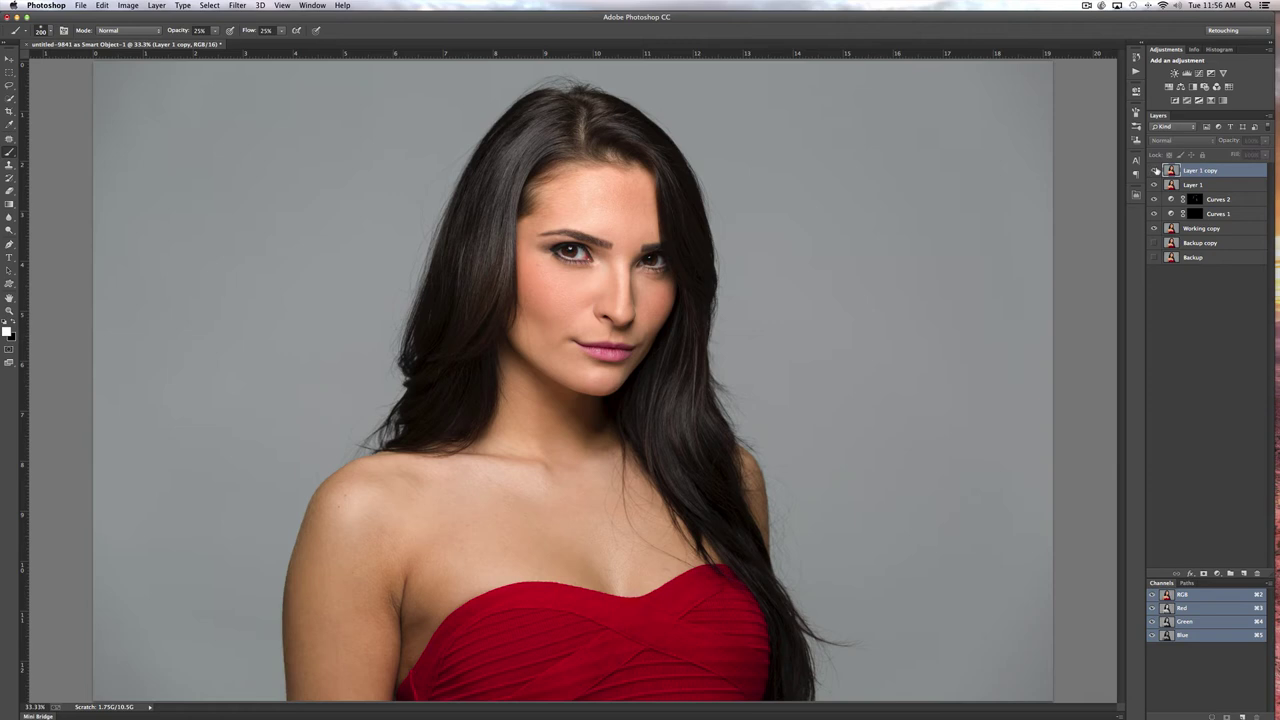
pyautogui.click(1155, 171)
pyautogui.click(1155, 171)
pyautogui.click(1155, 171)
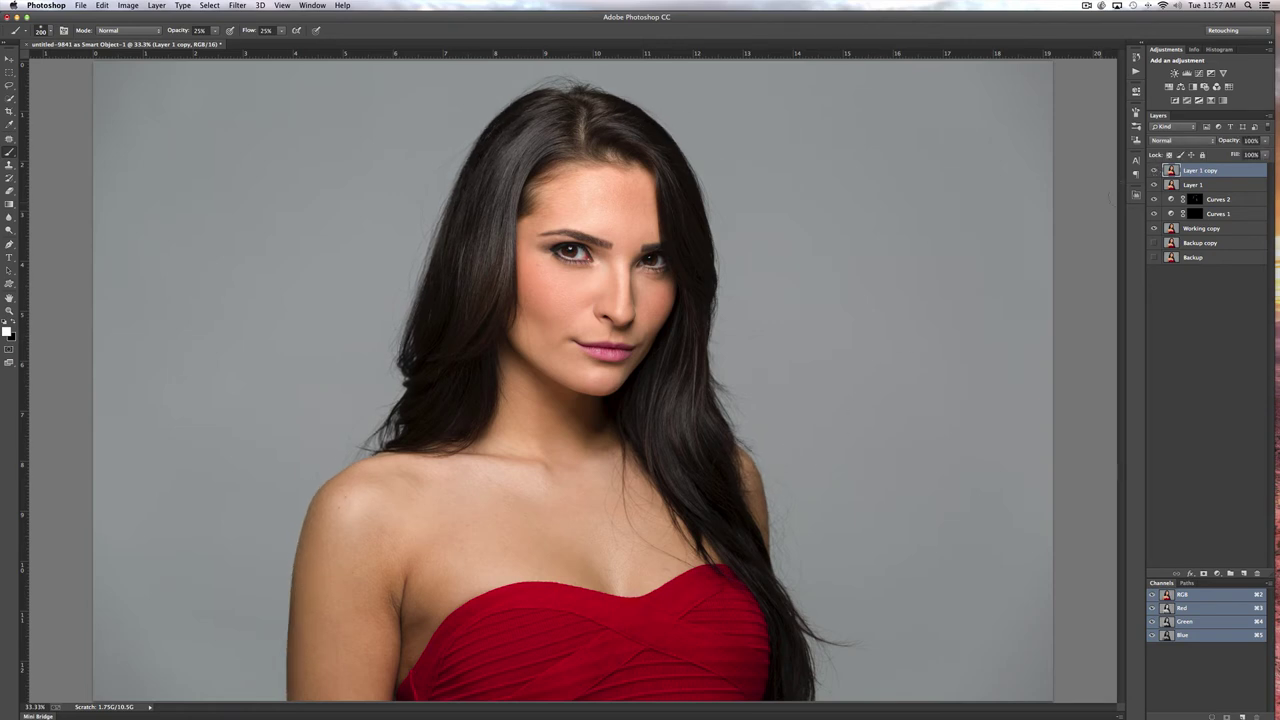
pyautogui.click(1155, 171)
pyautogui.click(1155, 171)
pyautogui.press('super+alt+shift+e')
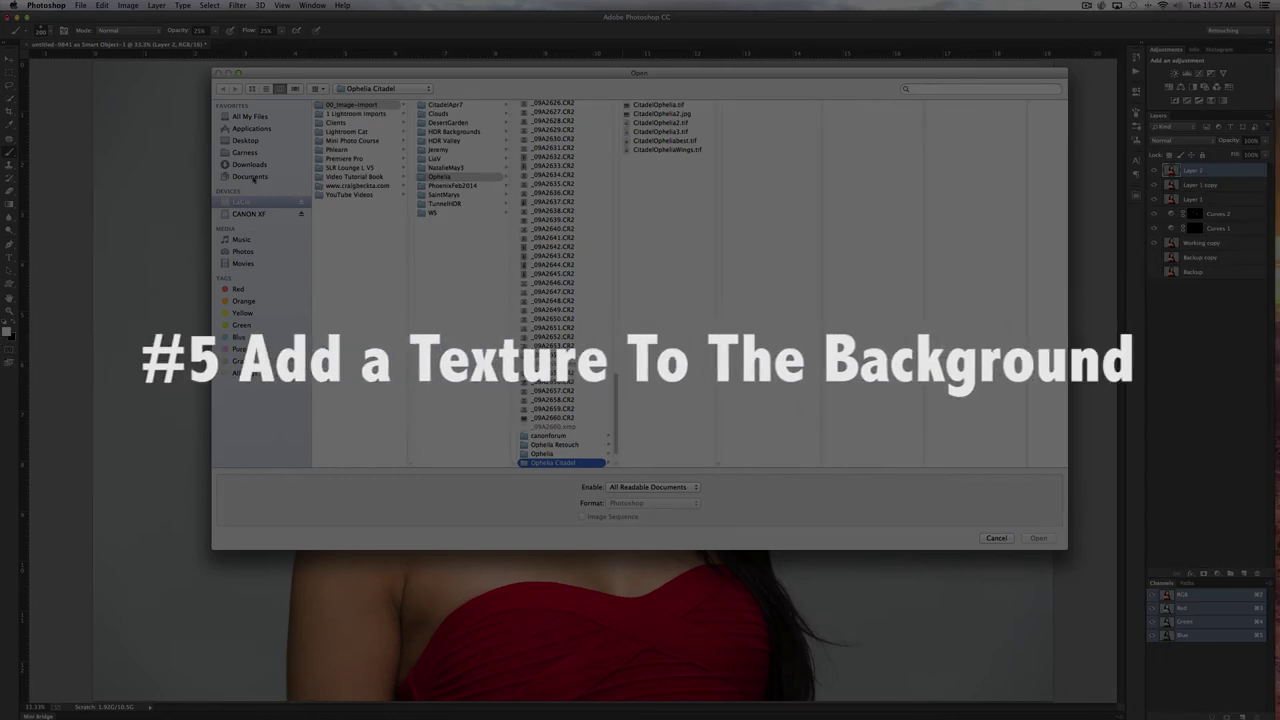
# Open the texture BrickMessy0148_1_L.jpg from the Downloads folder, assigning it the sRGB IEC61966-2.1 profile.
pyautogui.click(250, 177)
pyautogui.click(249, 164)
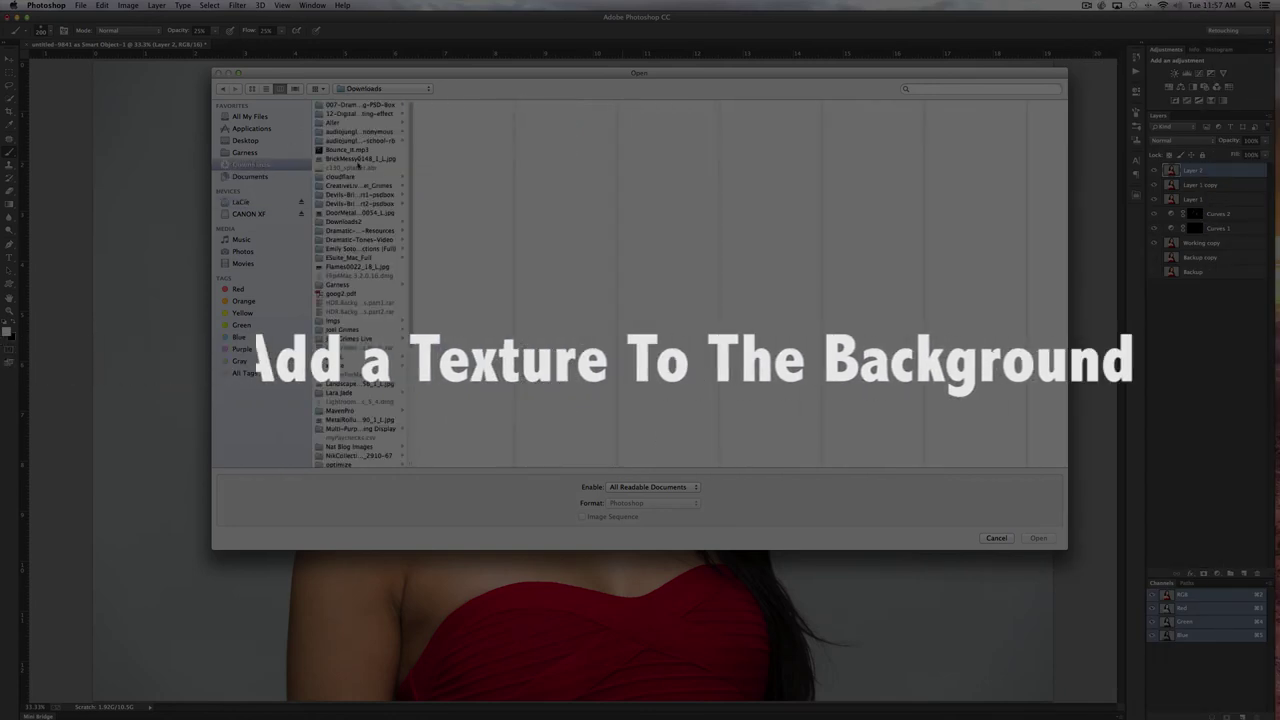
pyautogui.click(358, 160)
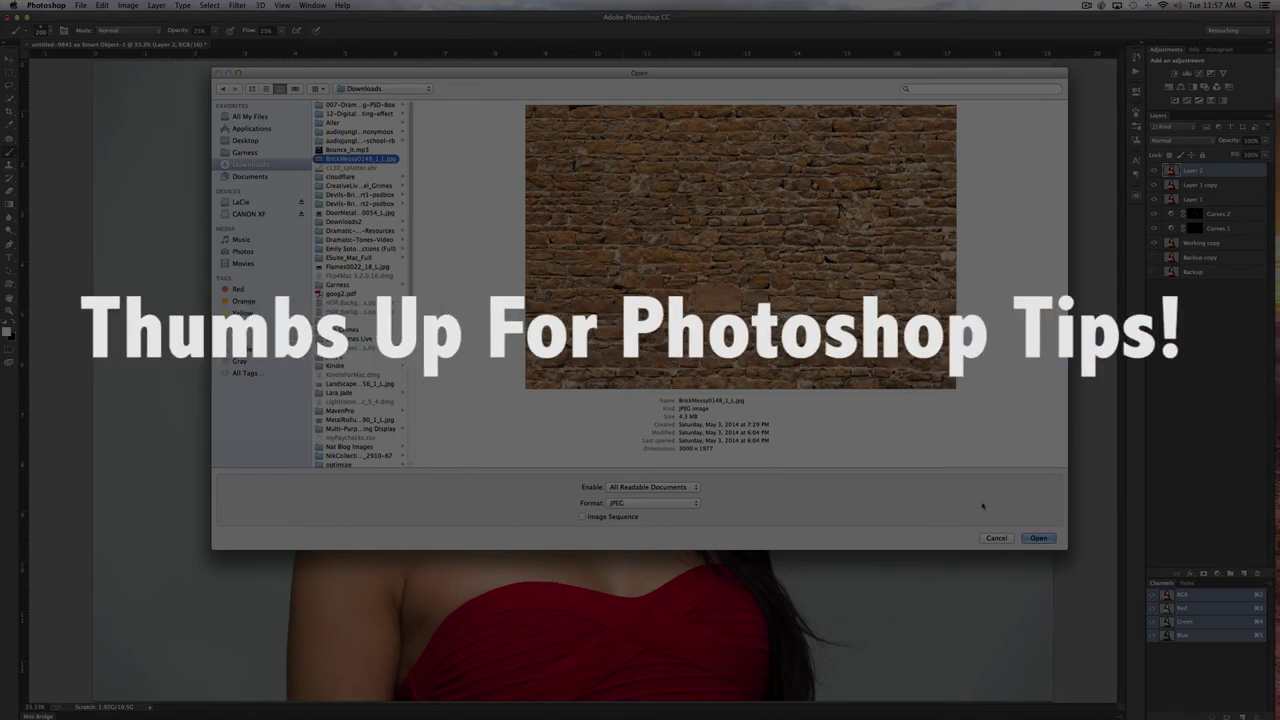
pyautogui.click(1036, 538)
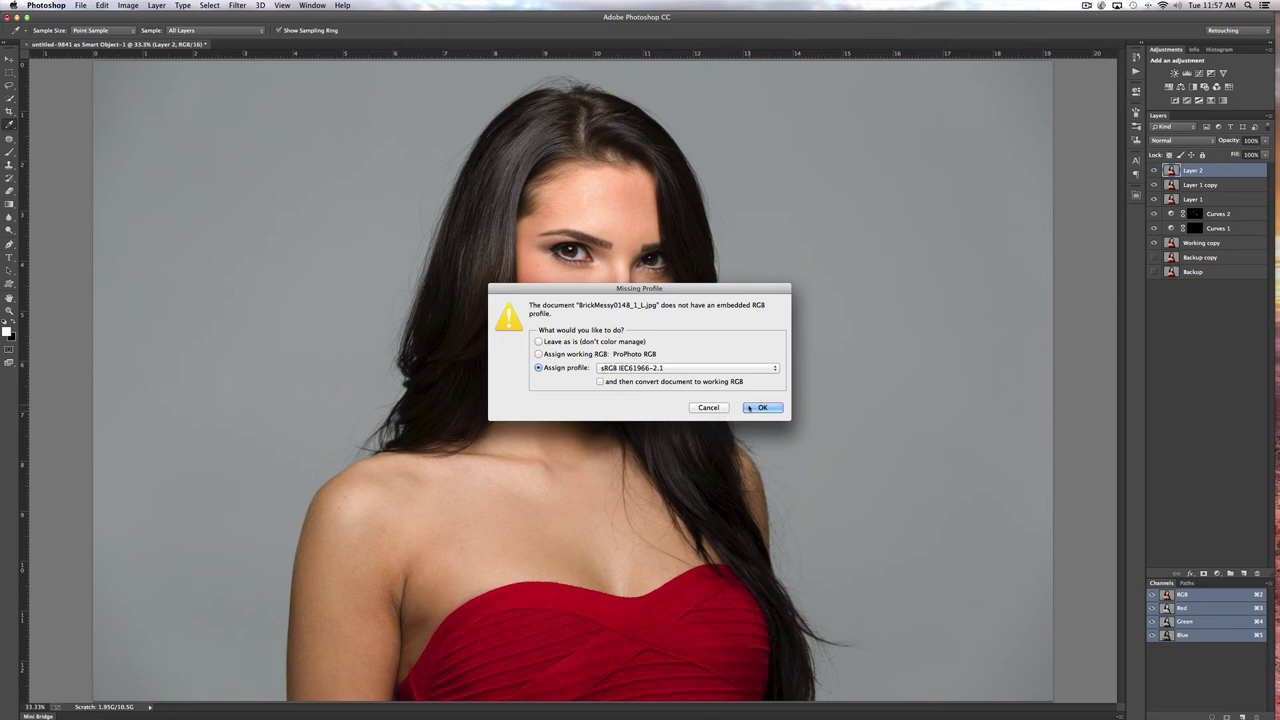
pyautogui.click(747, 408)
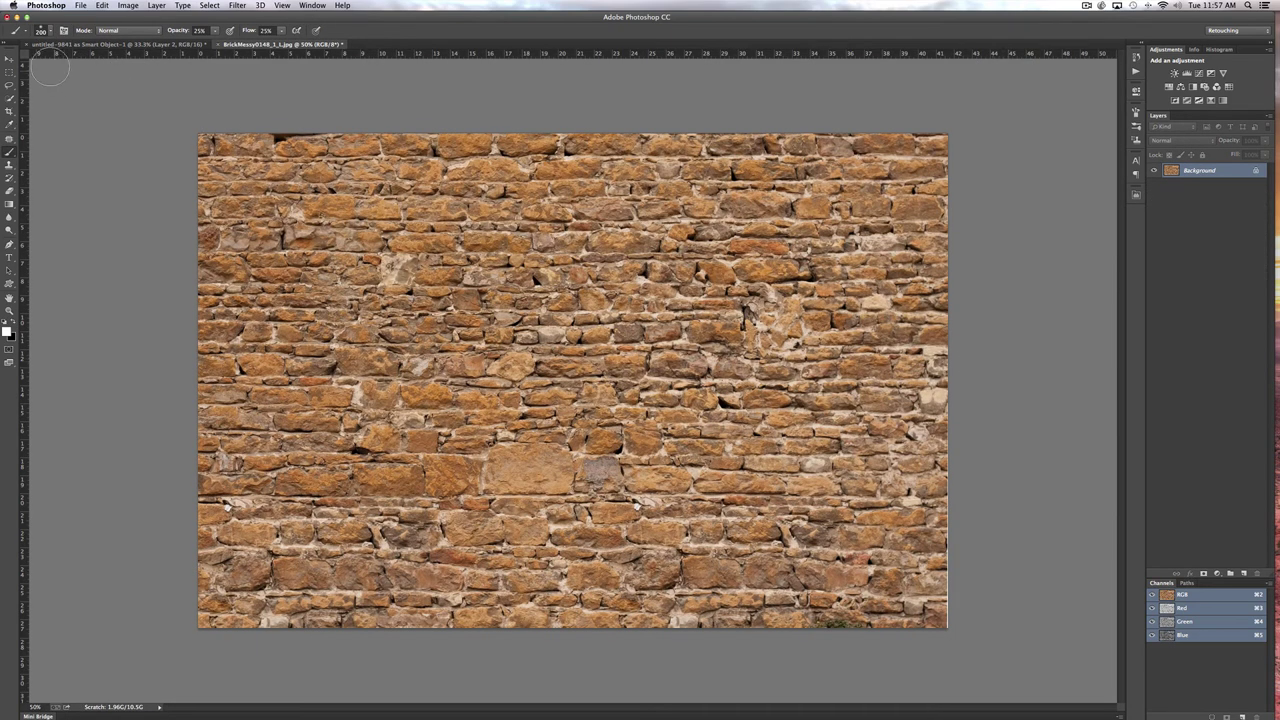
# Copy the whole brick texture and paste it onto a new top layer in the portrait, preserving the color numbers without conversion.
pyautogui.press('v')
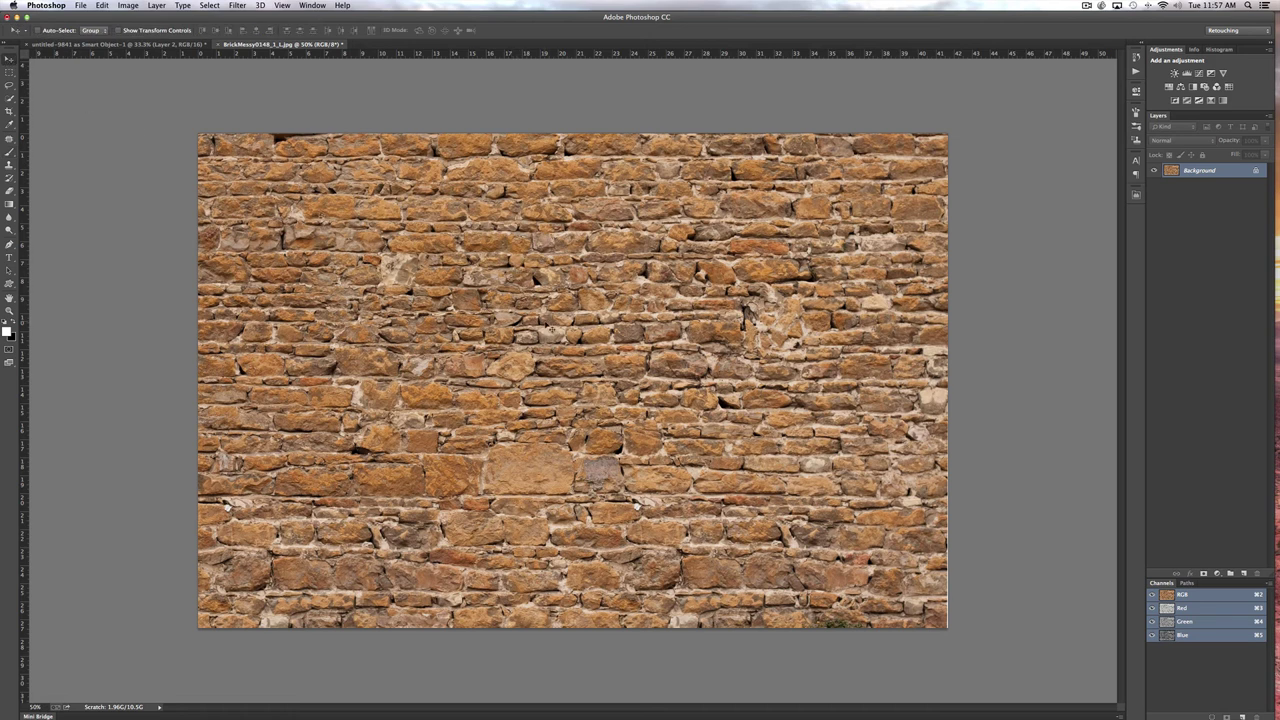
pyautogui.press('super+a')
pyautogui.press('super+c')
pyautogui.click(110, 44)
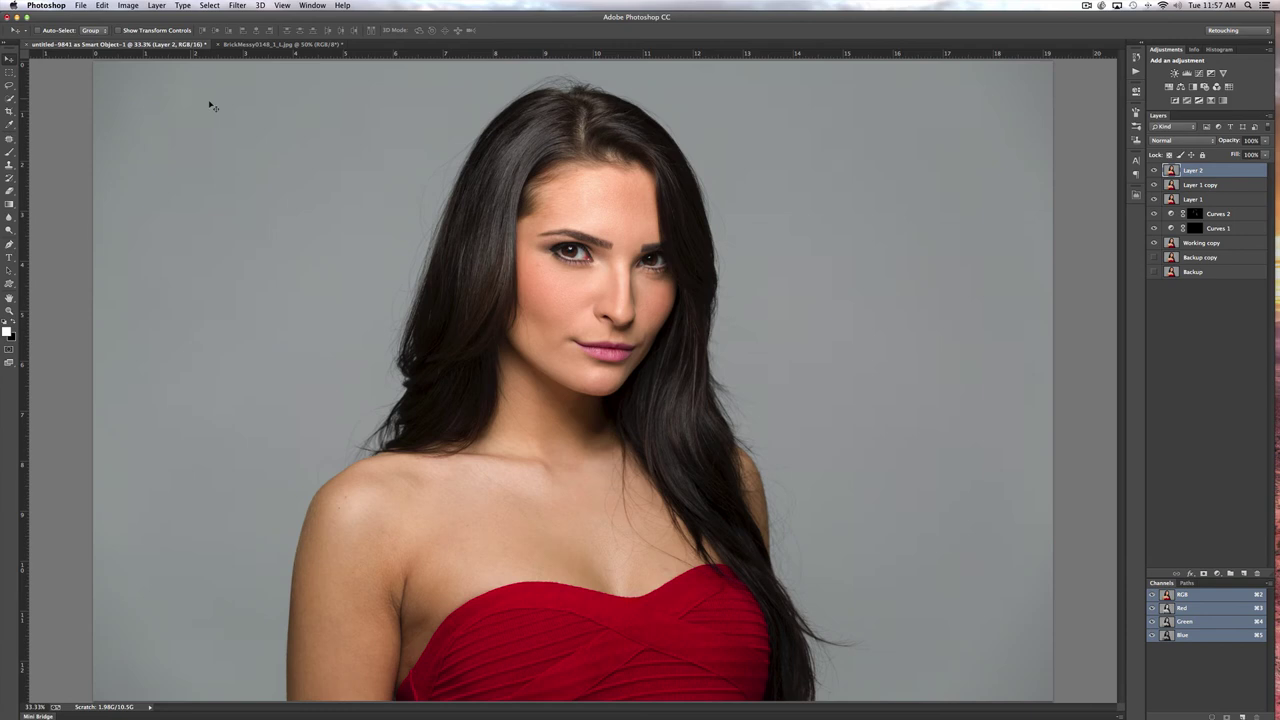
pyautogui.click(1242, 574)
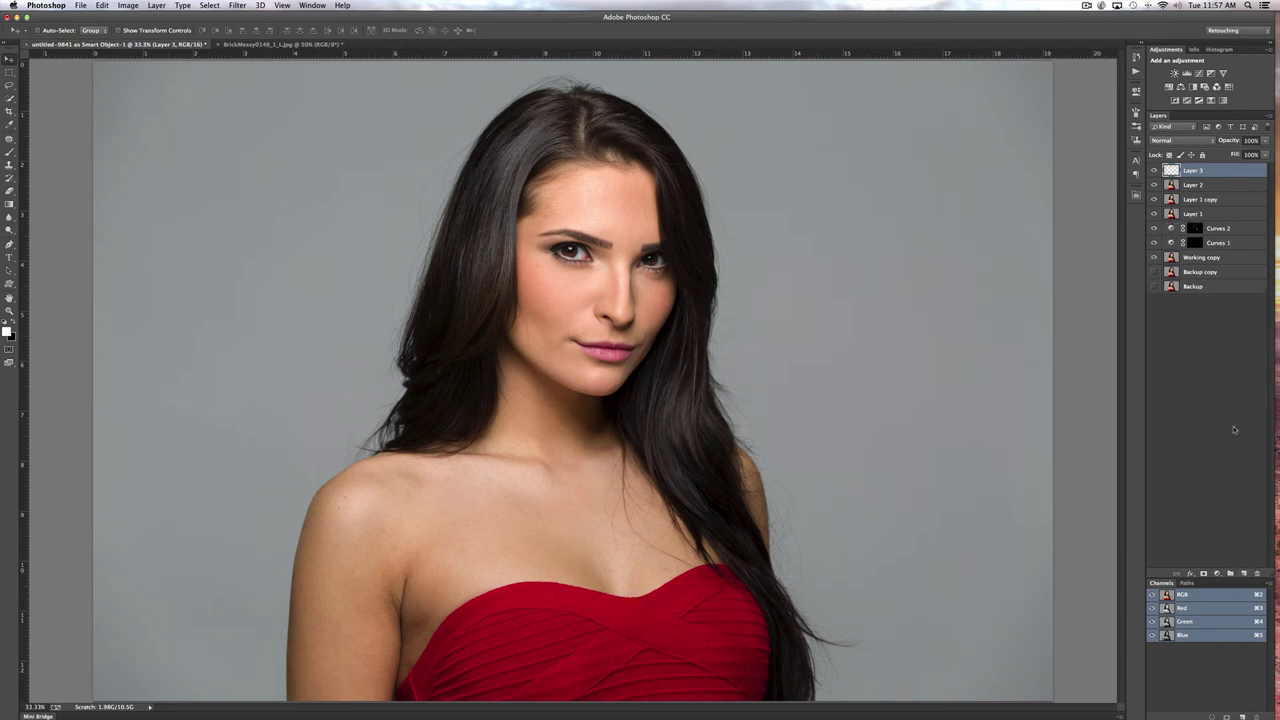
pyautogui.press('super+v')
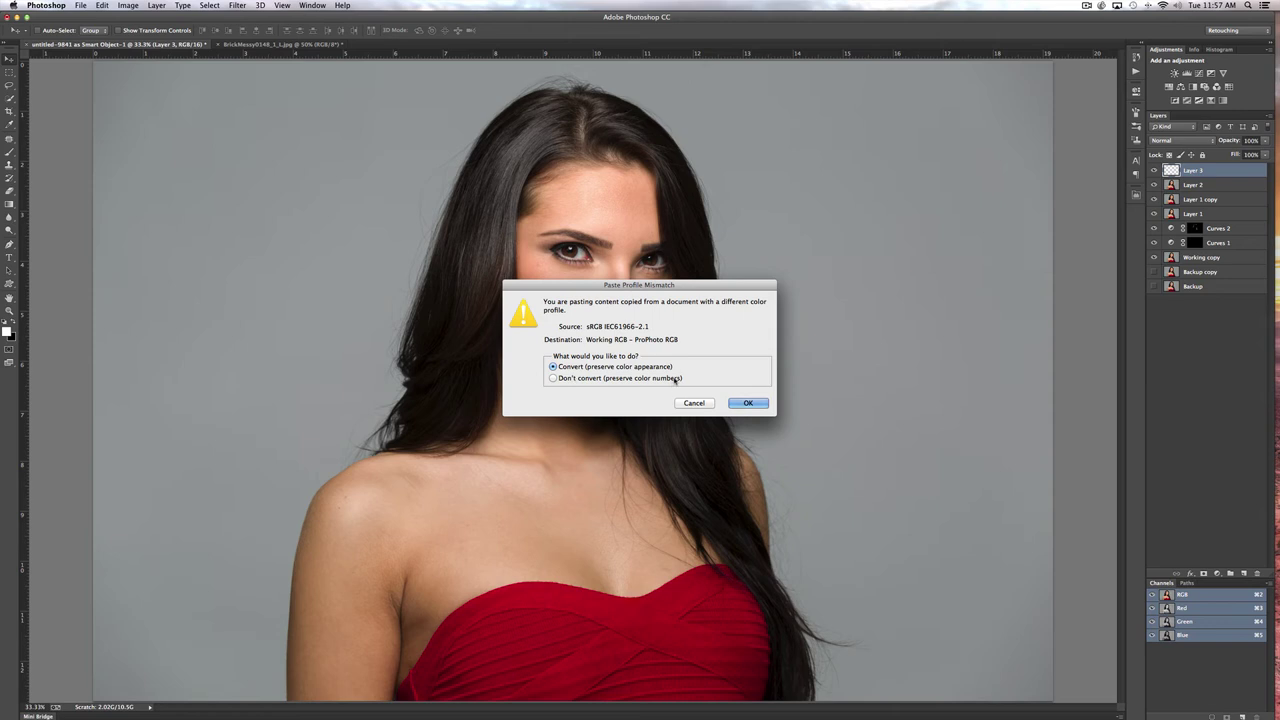
pyautogui.click(553, 378)
pyautogui.click(747, 403)
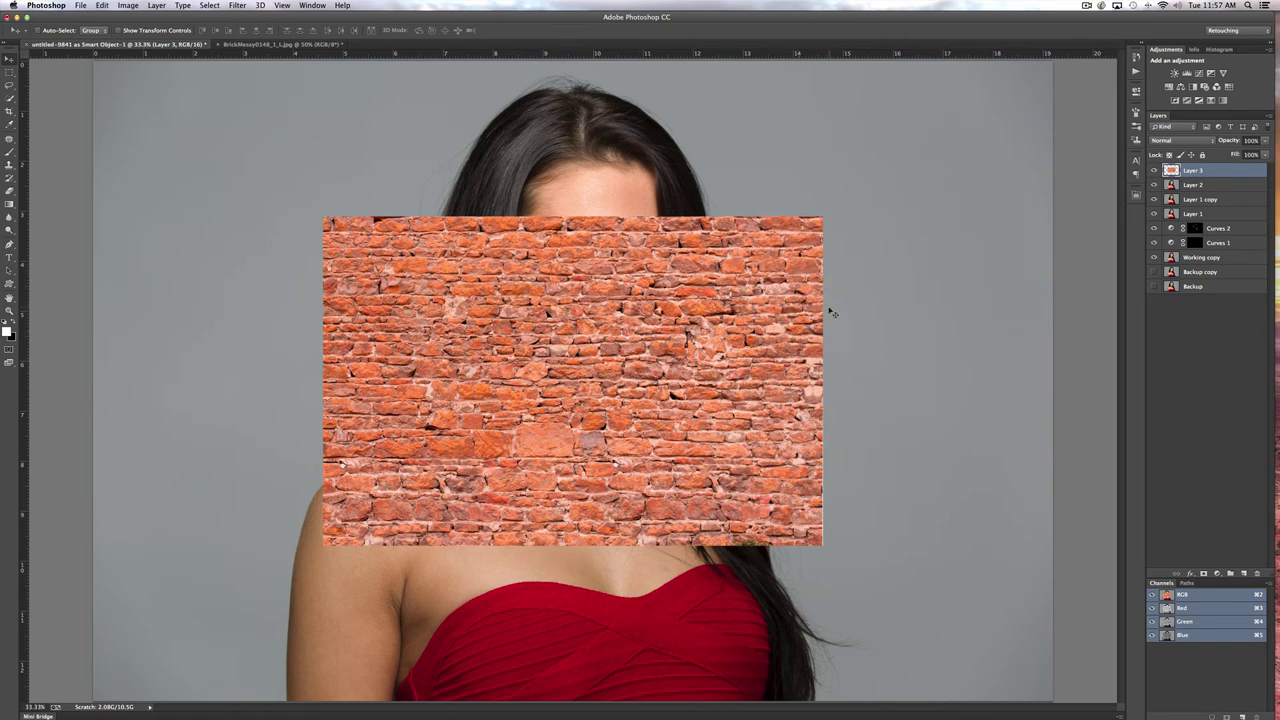
# Scale the brick texture proportionally to 204.10% so that it covers the whole portrait canvas.
pyautogui.press('super+t')
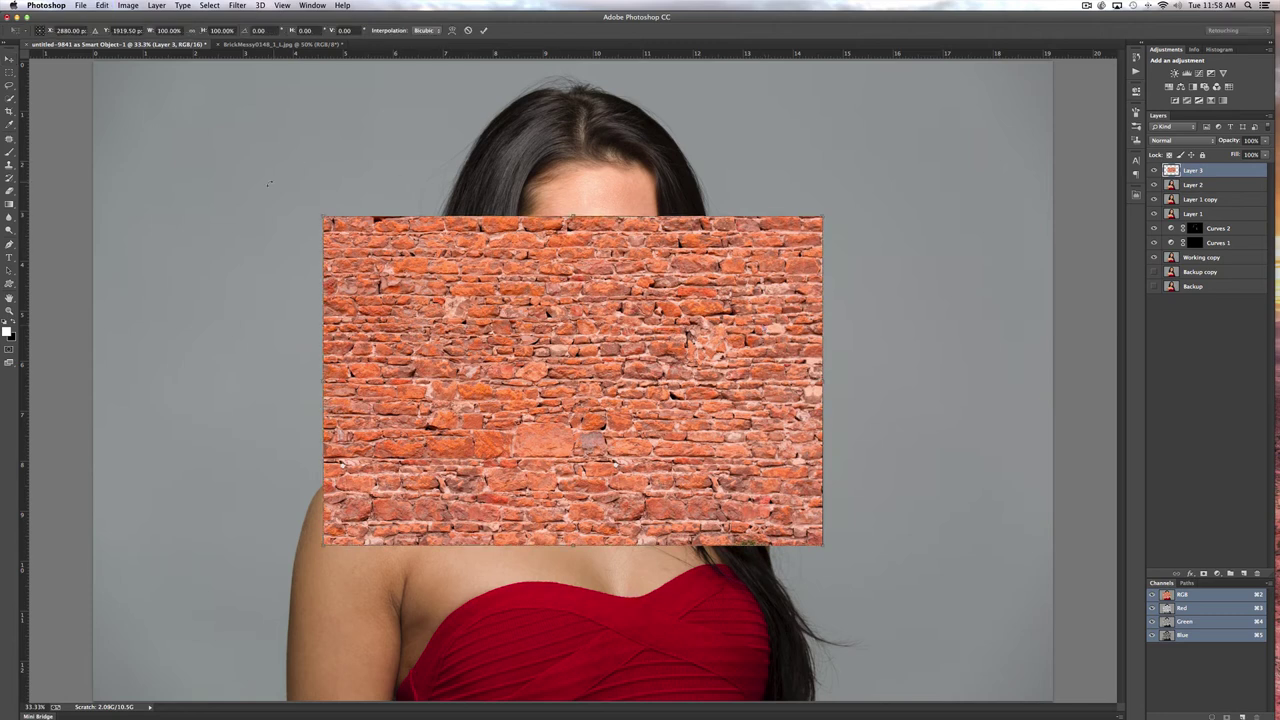
pyautogui.moveTo(823, 547); pyautogui.dragTo(1068, 709)
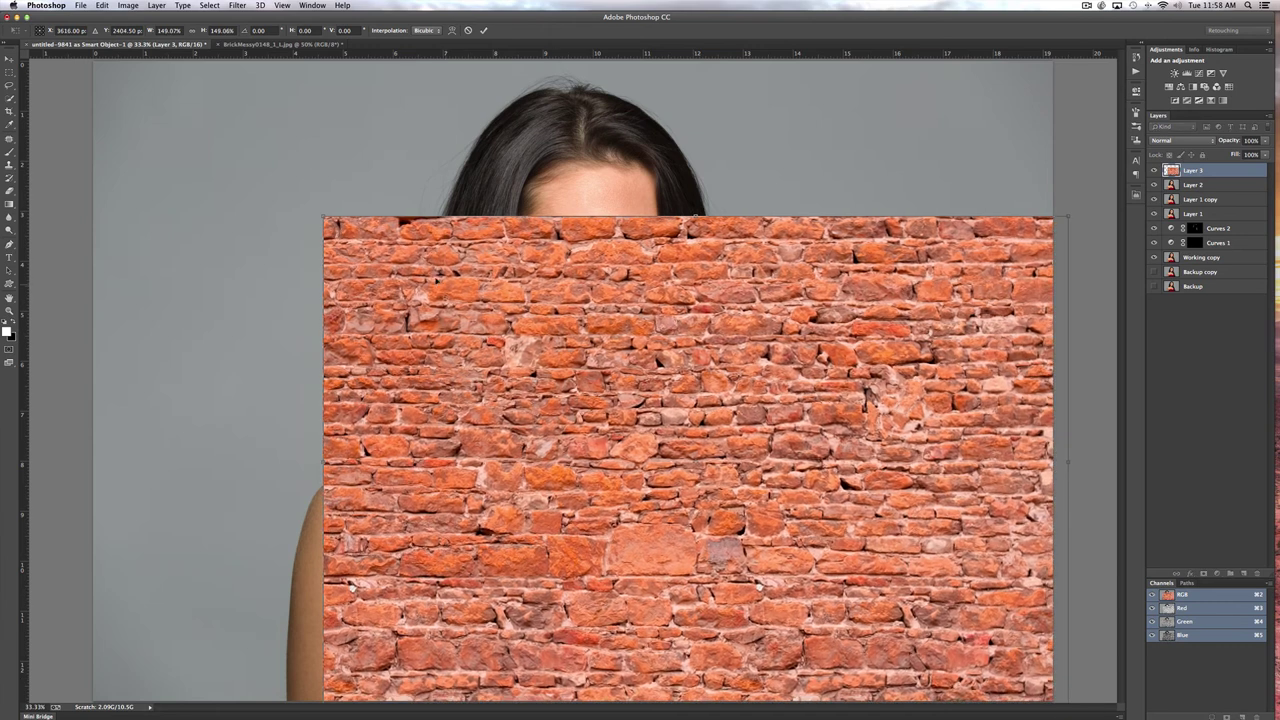
pyautogui.moveTo(322, 216); pyautogui.dragTo(93, 62)
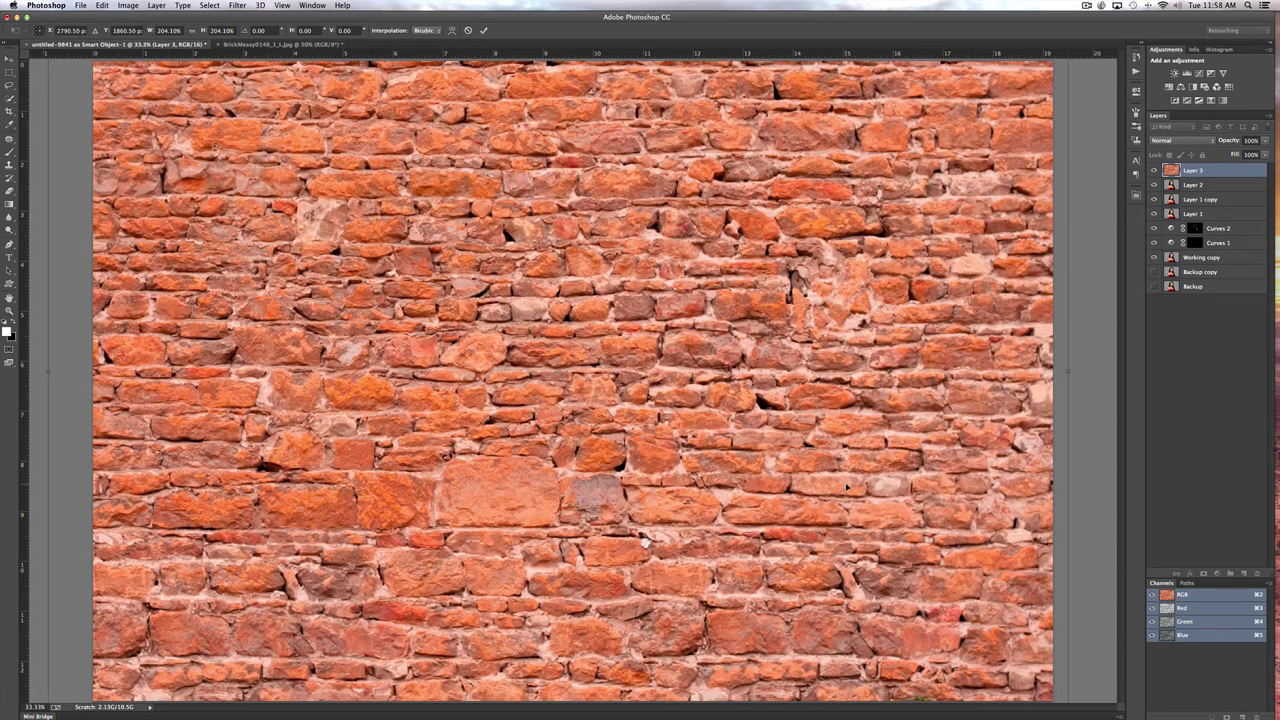
pyautogui.press('Return')
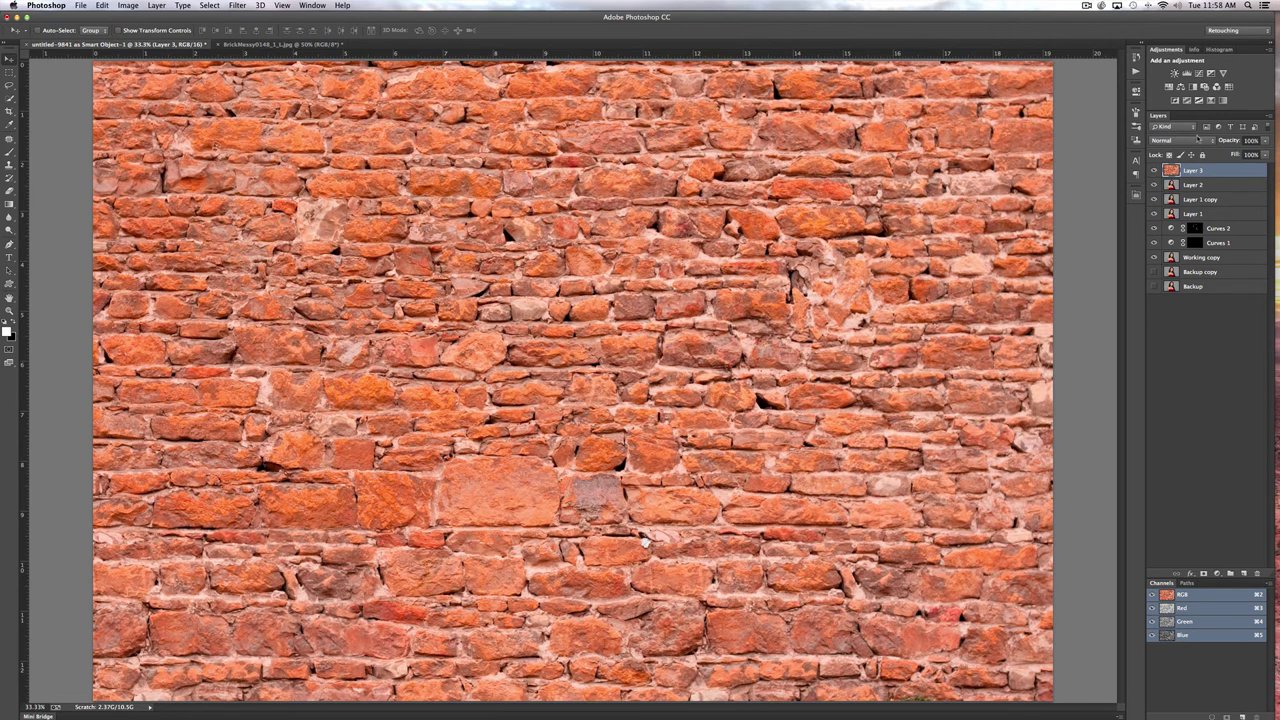
# Try the Soft Light, Overlay, Screen and Hard Light blend modes on the brick texture layer over the portrait.
pyautogui.click(1197, 140)
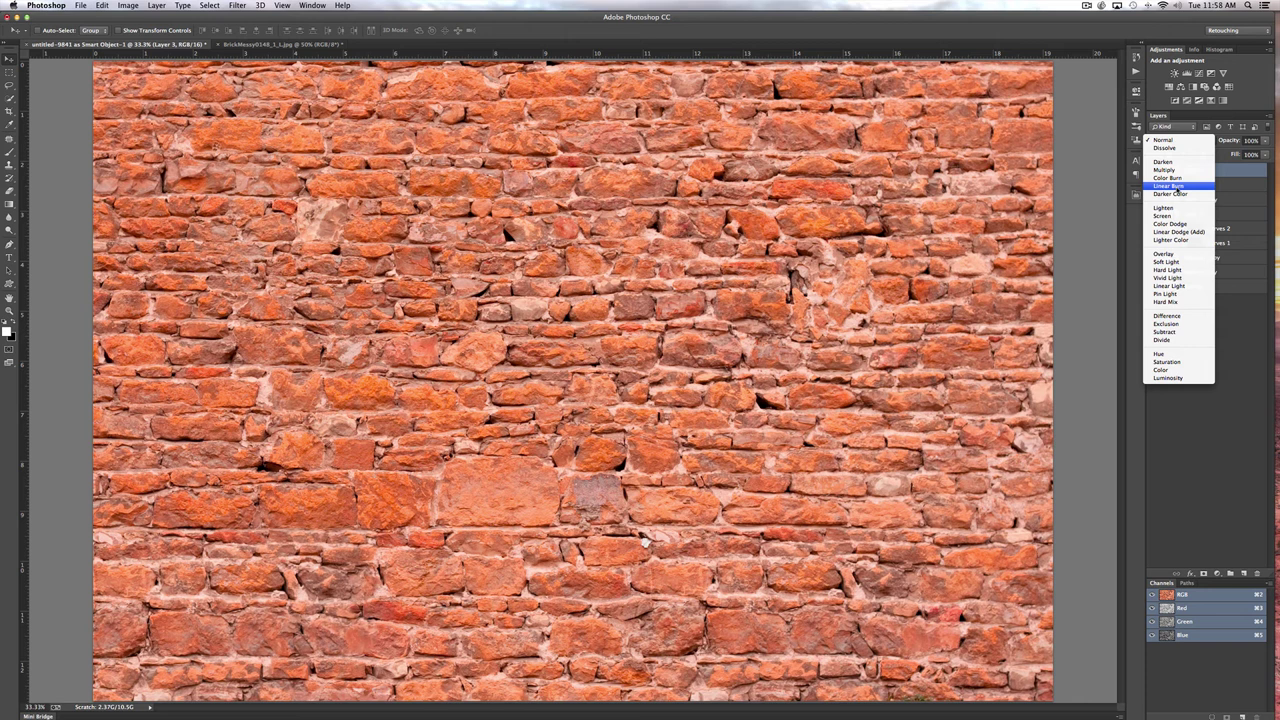
pyautogui.click(1168, 261)
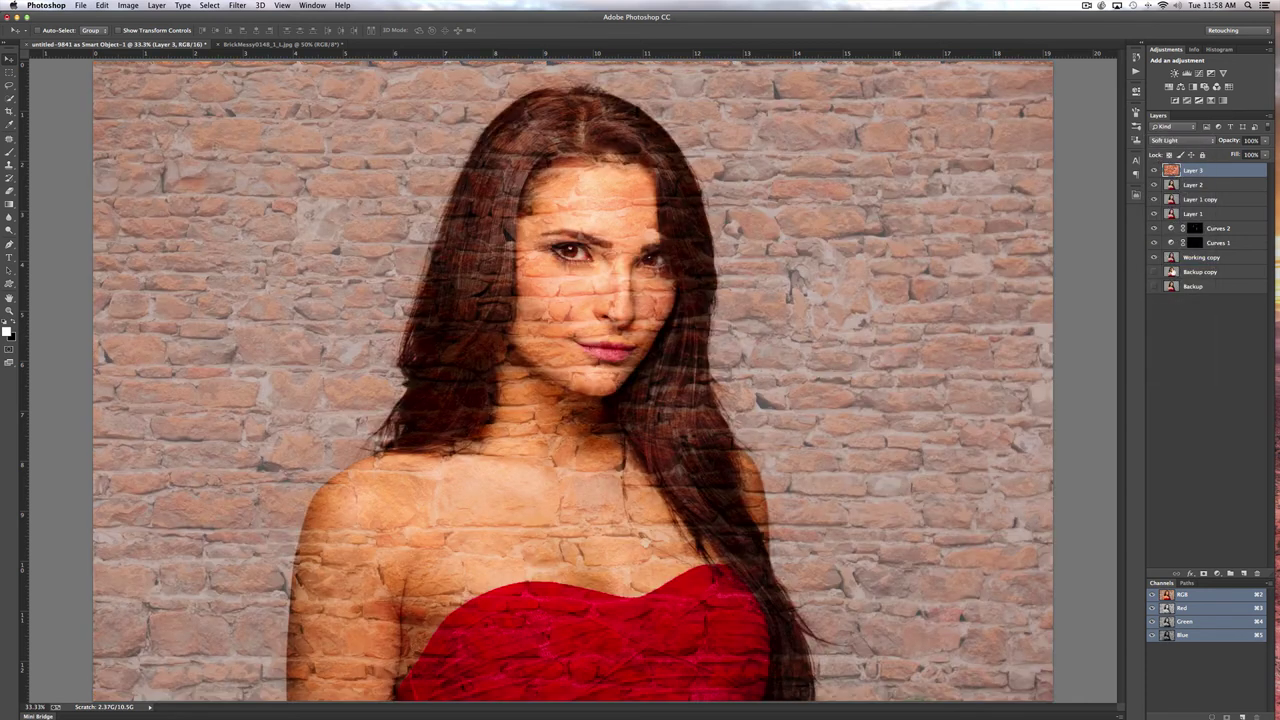
pyautogui.click(1192, 141)
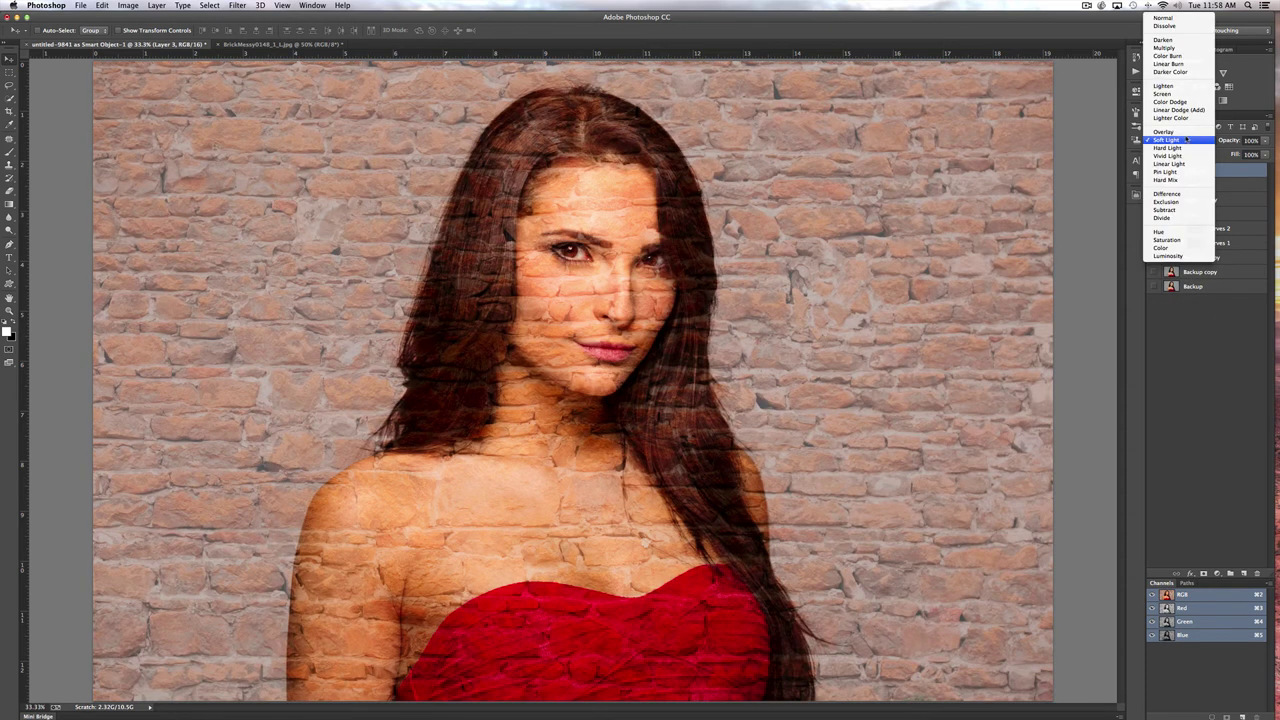
pyautogui.click(1164, 131)
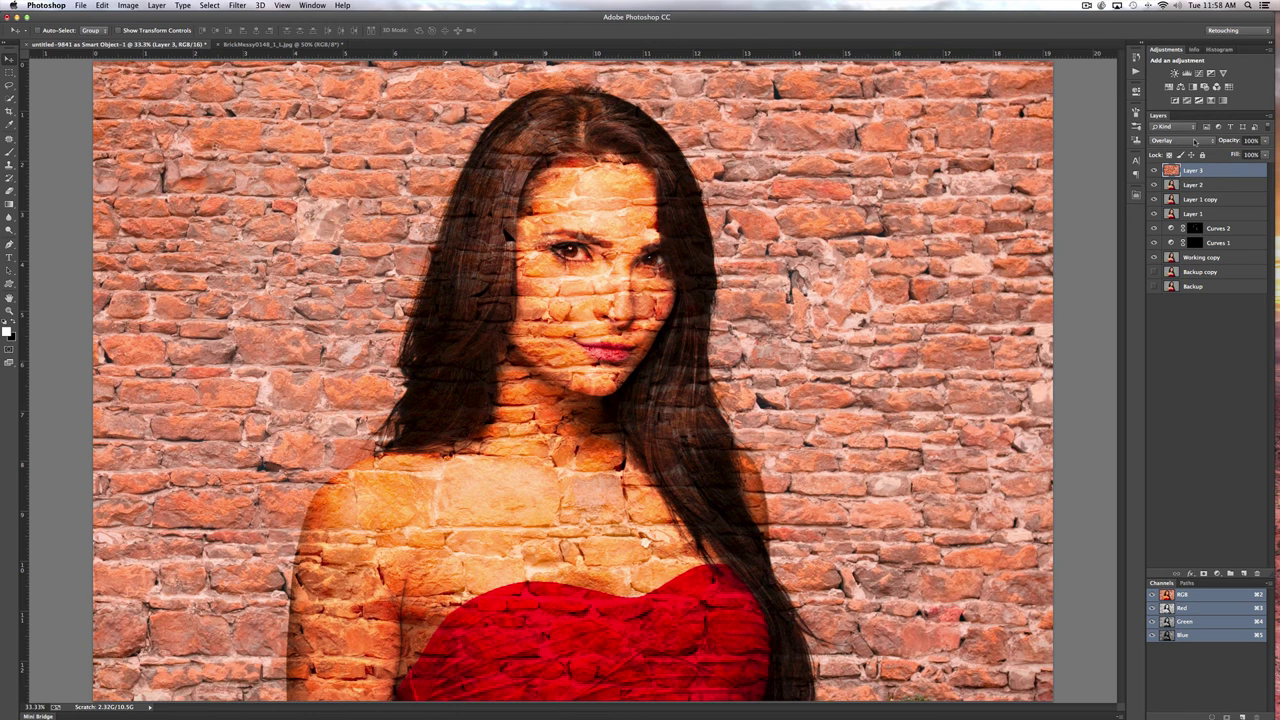
pyautogui.click(1193, 141)
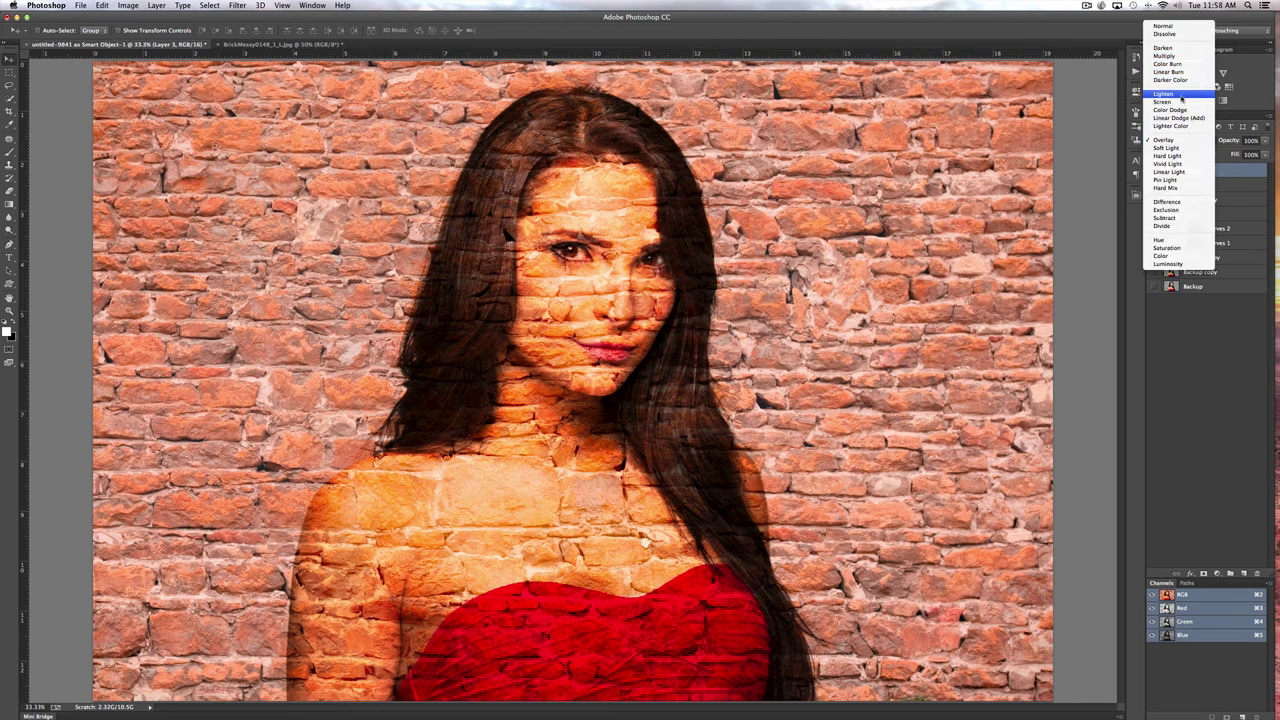
pyautogui.click(1182, 102)
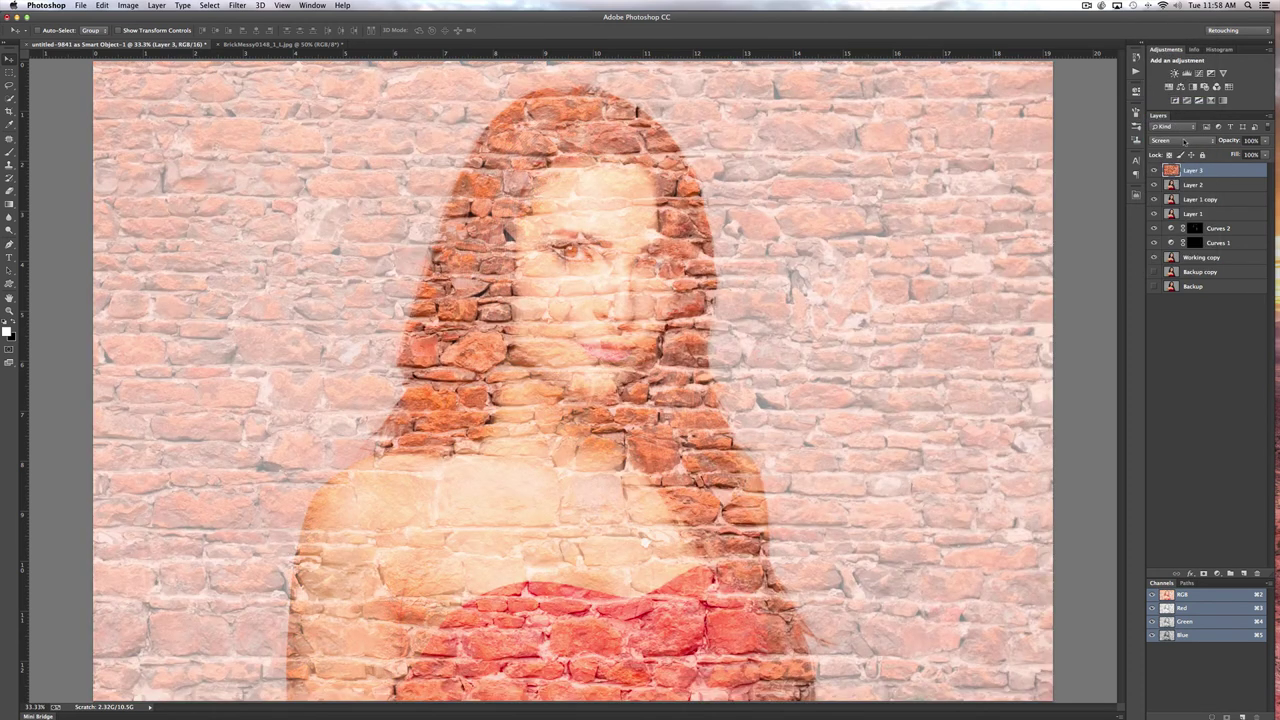
pyautogui.click(1185, 141)
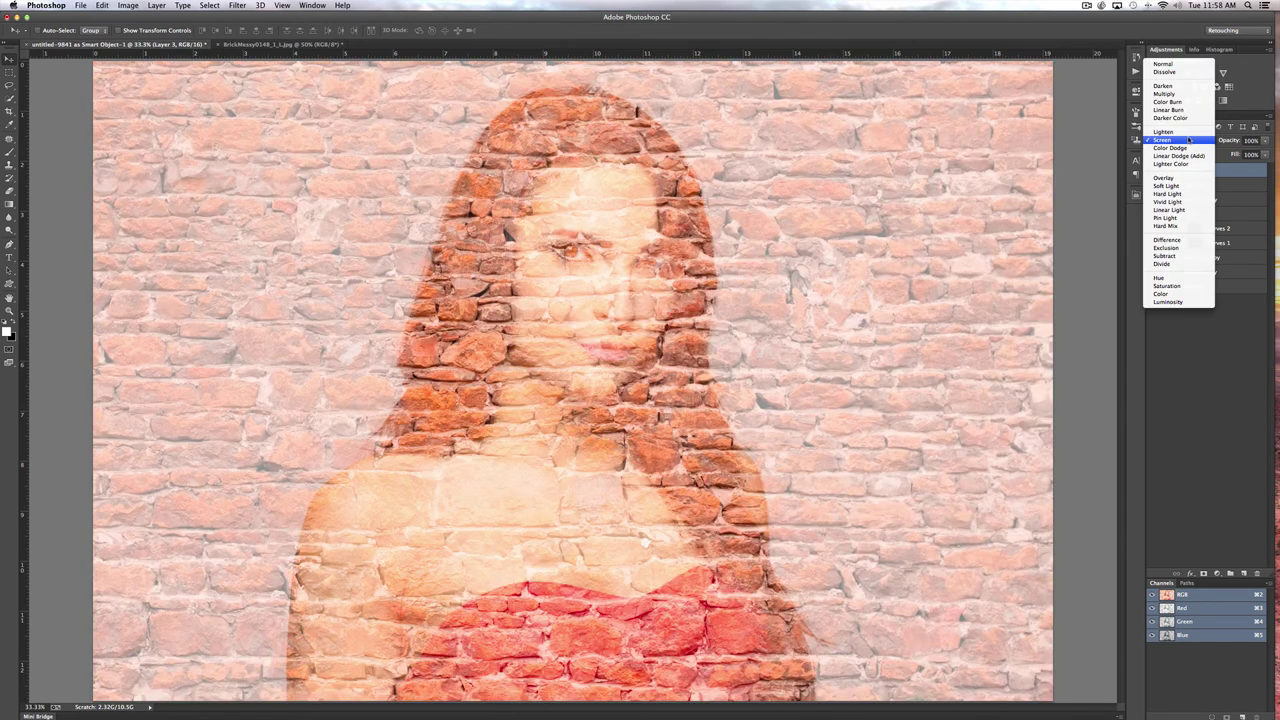
pyautogui.click(1186, 194)
pyautogui.click(1198, 141)
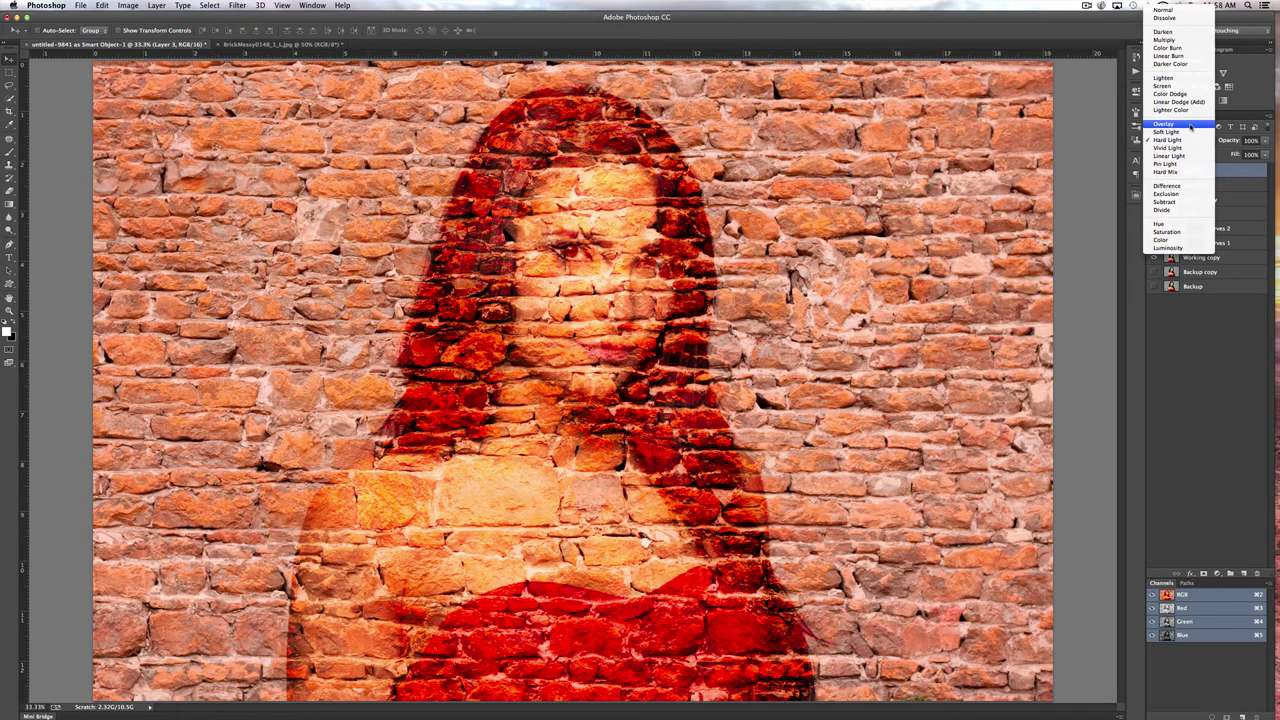
pyautogui.click(1190, 124)
# Set the brick texture layer's blend mode to Multiply and add a white layer mask to it.
pyautogui.click(1188, 147)
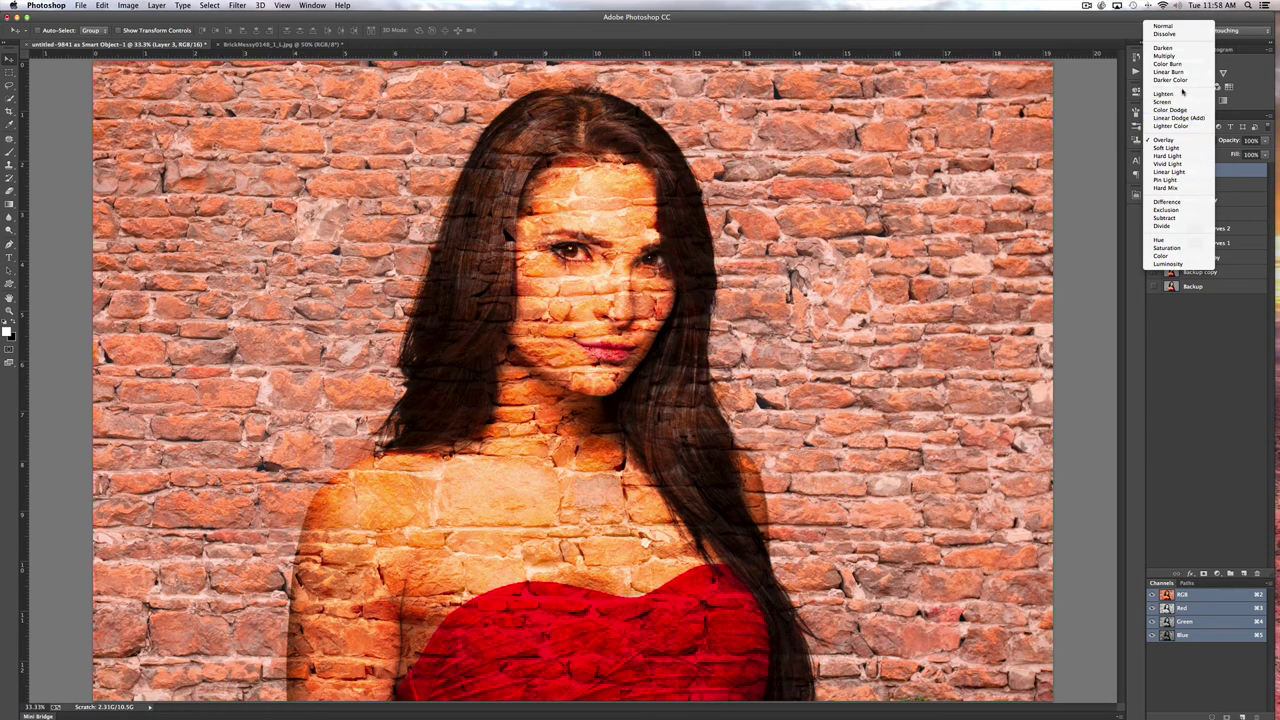
pyautogui.click(1183, 57)
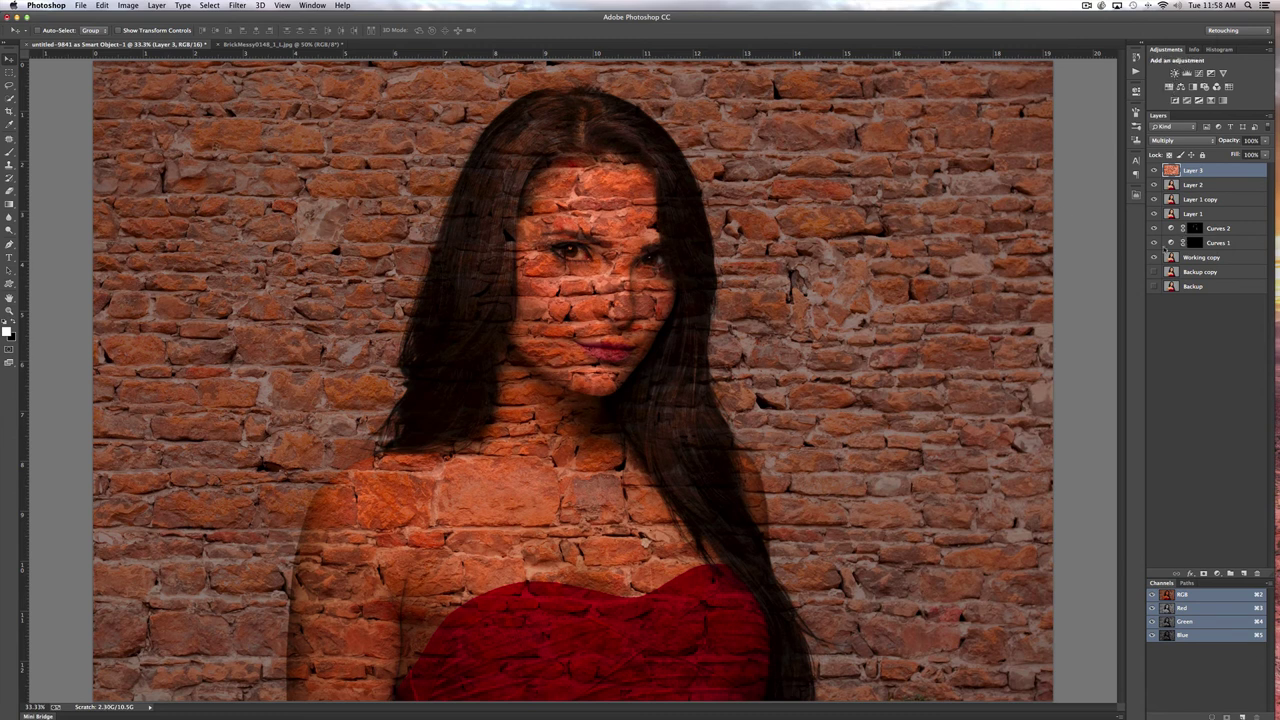
pyautogui.click(1204, 574)
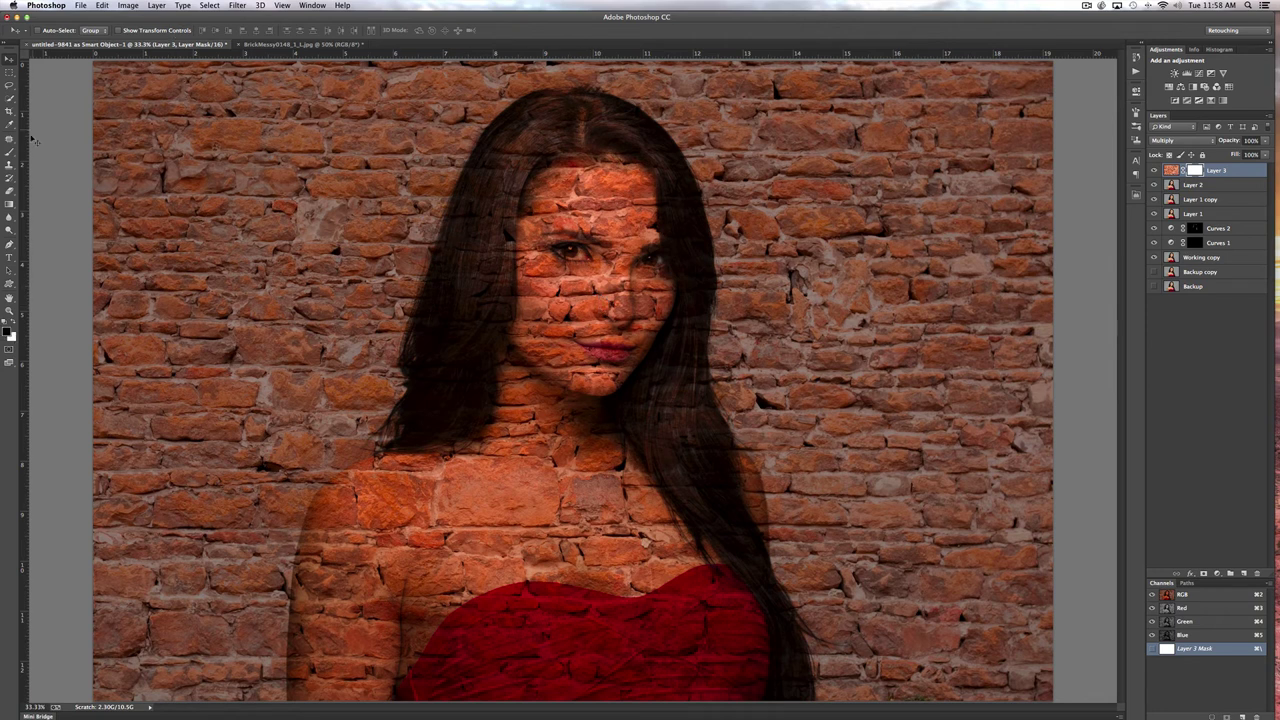
# Paint black on the brick layer's mask with a 500 px brush to clear the bricks from the woman's face, hair, skin and dress.
pyautogui.press('b')
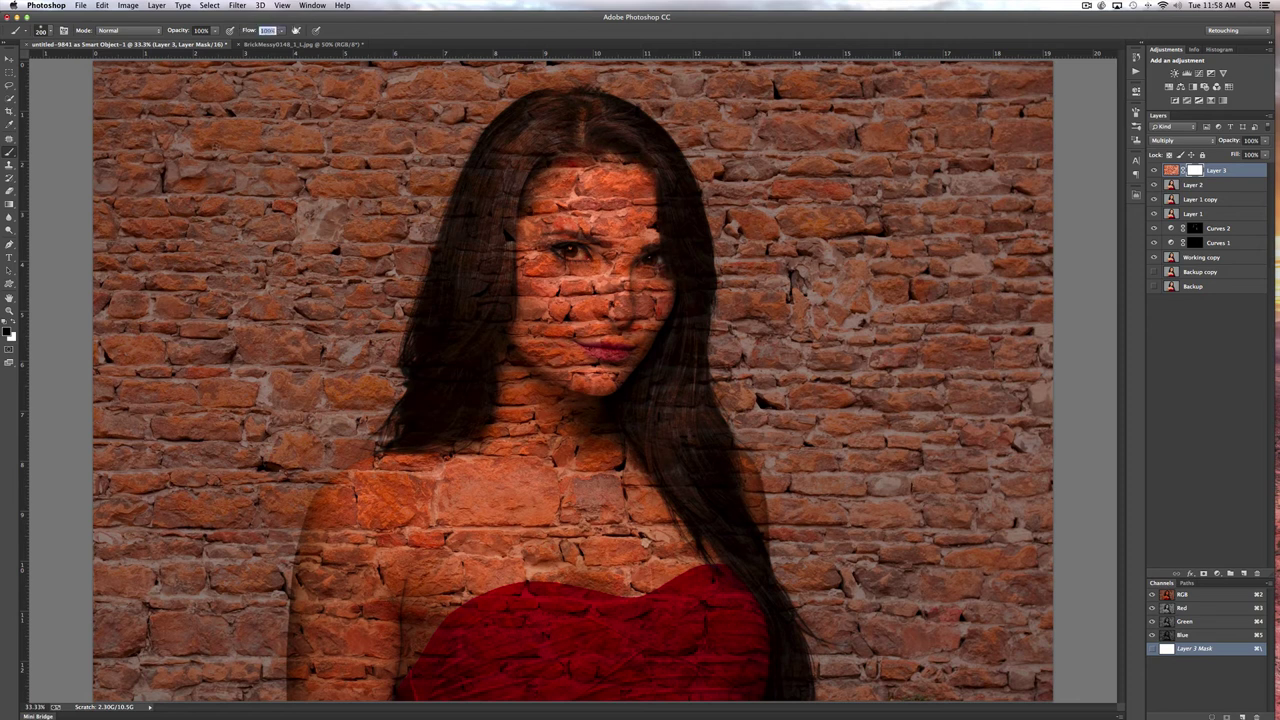
pyautogui.moveTo(593, 200)
pyautogui.mouseDown()
pyautogui.moveTo(578, 215)
pyautogui.moveTo(545, 165)
pyautogui.moveTo(522, 172)
pyautogui.moveTo(575, 200)
pyautogui.moveTo(622, 182)
pyautogui.moveTo(645, 325)
pyautogui.moveTo(605, 360)
pyautogui.moveTo(553, 280)
pyautogui.moveTo(525, 305)
pyautogui.moveTo(555, 385)
pyautogui.moveTo(518, 385)
pyautogui.moveTo(557, 416)
pyautogui.moveTo(600, 400)
pyautogui.moveTo(600, 490)
pyautogui.moveTo(640, 540)
pyautogui.moveTo(565, 515)
pyautogui.mouseUp()
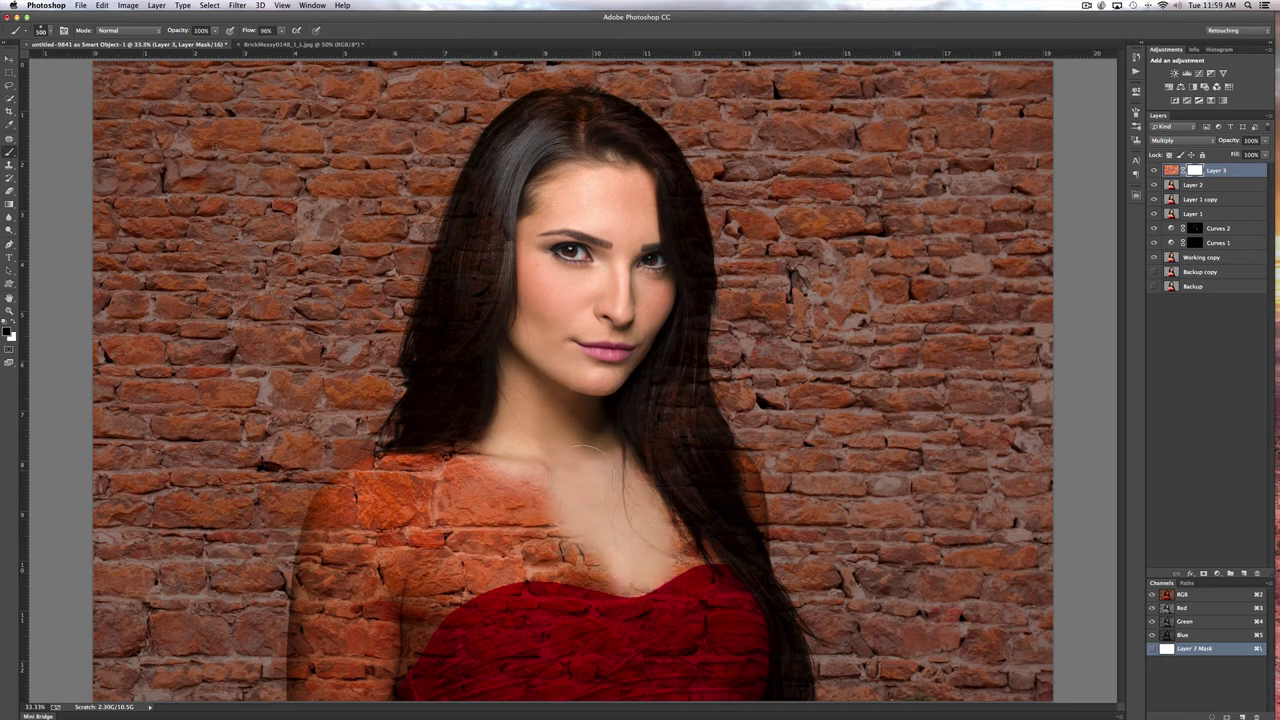
pyautogui.moveTo(513, 283)
pyautogui.mouseDown()
pyautogui.moveTo(493, 194)
pyautogui.moveTo(511, 157)
pyautogui.moveTo(558, 132)
pyautogui.moveTo(464, 395)
pyautogui.moveTo(471, 456)
pyautogui.moveTo(529, 470)
pyautogui.moveTo(543, 555)
pyautogui.moveTo(600, 600)
pyautogui.mouseUp()
pyautogui.moveTo(636, 345)
pyautogui.mouseDown()
pyautogui.moveTo(668, 424)
pyautogui.moveTo(641, 183)
pyautogui.moveTo(611, 141)
pyautogui.moveTo(577, 128)
pyautogui.moveTo(593, 124)
pyautogui.moveTo(553, 136)
pyautogui.mouseUp()
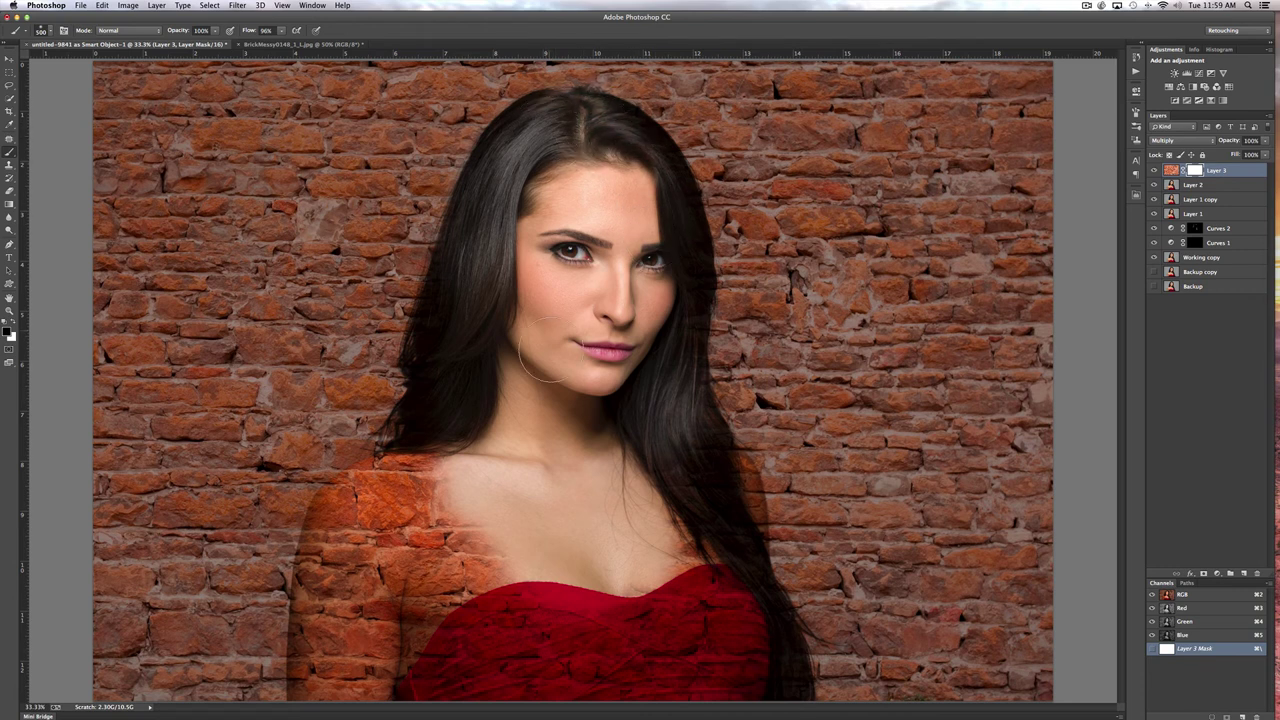
pyautogui.moveTo(462, 515)
pyautogui.mouseDown()
pyautogui.moveTo(450, 462)
pyautogui.moveTo(400, 500)
pyautogui.moveTo(457, 582)
pyautogui.moveTo(497, 588)
pyautogui.moveTo(571, 671)
pyautogui.moveTo(670, 545)
pyautogui.moveTo(720, 634)
pyautogui.moveTo(734, 634)
pyautogui.moveTo(731, 674)
pyautogui.moveTo(628, 670)
pyautogui.moveTo(520, 629)
pyautogui.moveTo(457, 663)
pyautogui.moveTo(443, 657)
pyautogui.moveTo(360, 510)
pyautogui.moveTo(365, 480)
pyautogui.moveTo(328, 552)
pyautogui.moveTo(372, 626)
pyautogui.moveTo(358, 611)
pyautogui.moveTo(325, 645)
pyautogui.moveTo(335, 680)
pyautogui.moveTo(390, 665)
pyautogui.moveTo(351, 616)
pyautogui.moveTo(320, 685)
pyautogui.moveTo(349, 548)
pyautogui.mouseUp()
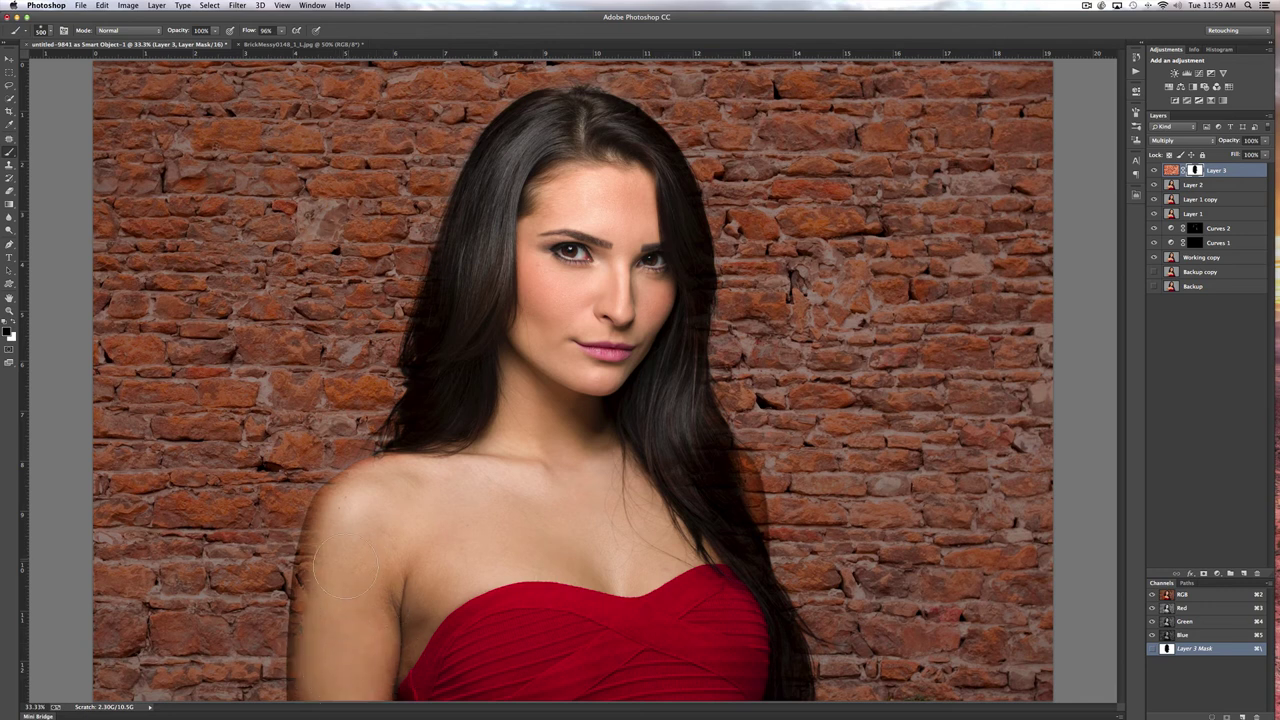
pyautogui.moveTo(628, 476)
pyautogui.mouseDown()
pyautogui.moveTo(683, 492)
pyautogui.moveTo(728, 476)
pyautogui.moveTo(738, 574)
pyautogui.mouseUp()
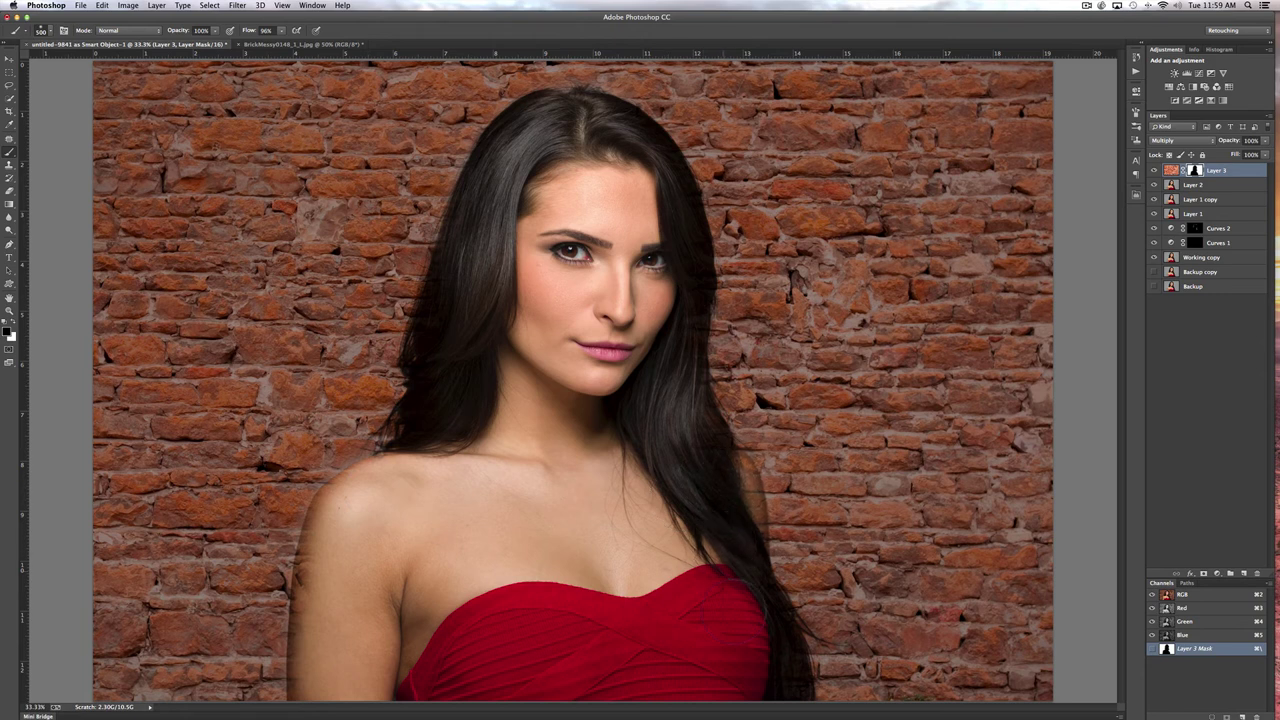
pyautogui.moveTo(772, 642); pyautogui.dragTo(775, 678)
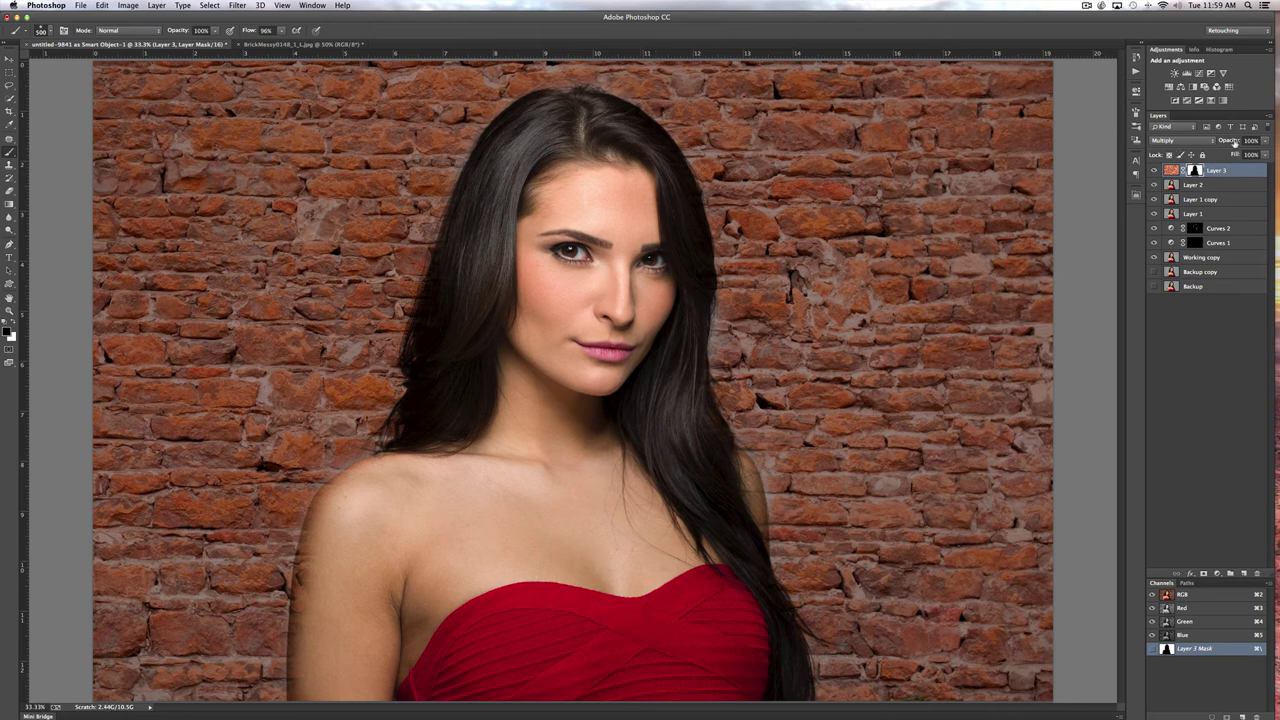
# Add a Curves adjustment clipped to the brick layer and darken the bricks with a curve point at input 81, output 52.
pyautogui.moveTo(1236, 141)
pyautogui.mouseDown()
pyautogui.moveTo(1222, 142)
pyautogui.moveTo(1246, 137)
pyautogui.mouseUp()
pyautogui.press('super+2')
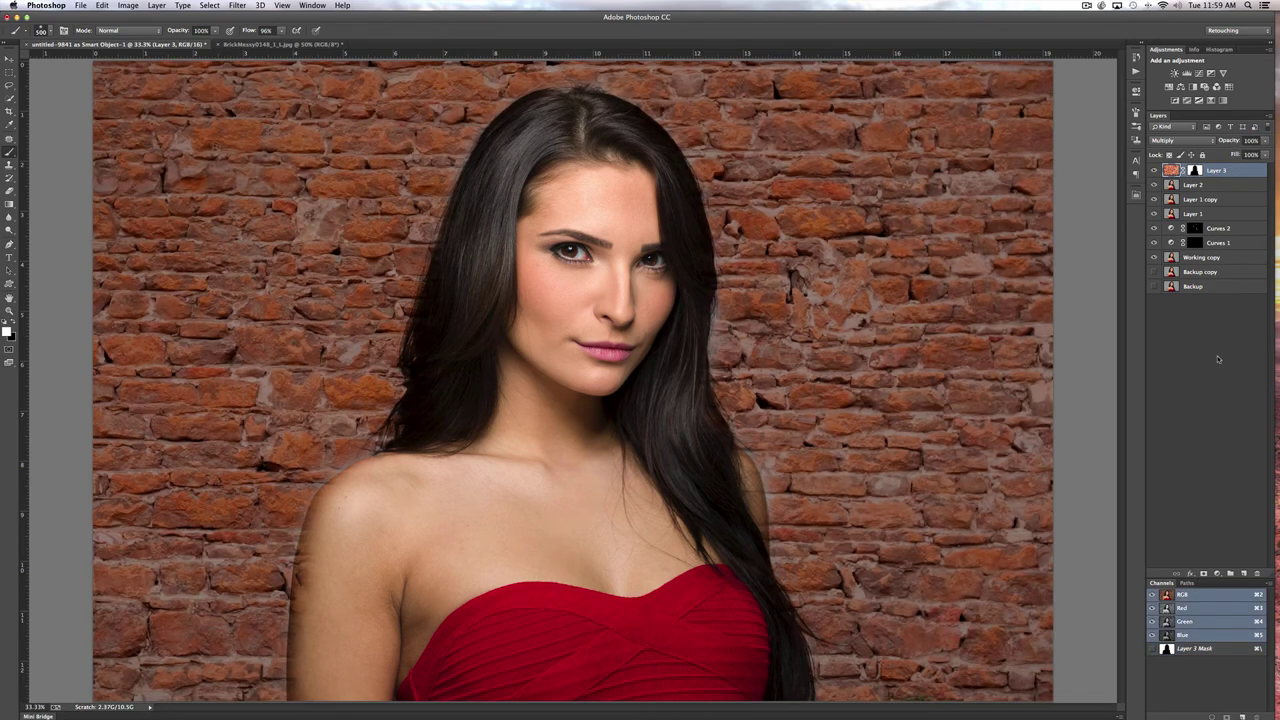
pyautogui.click(1218, 573)
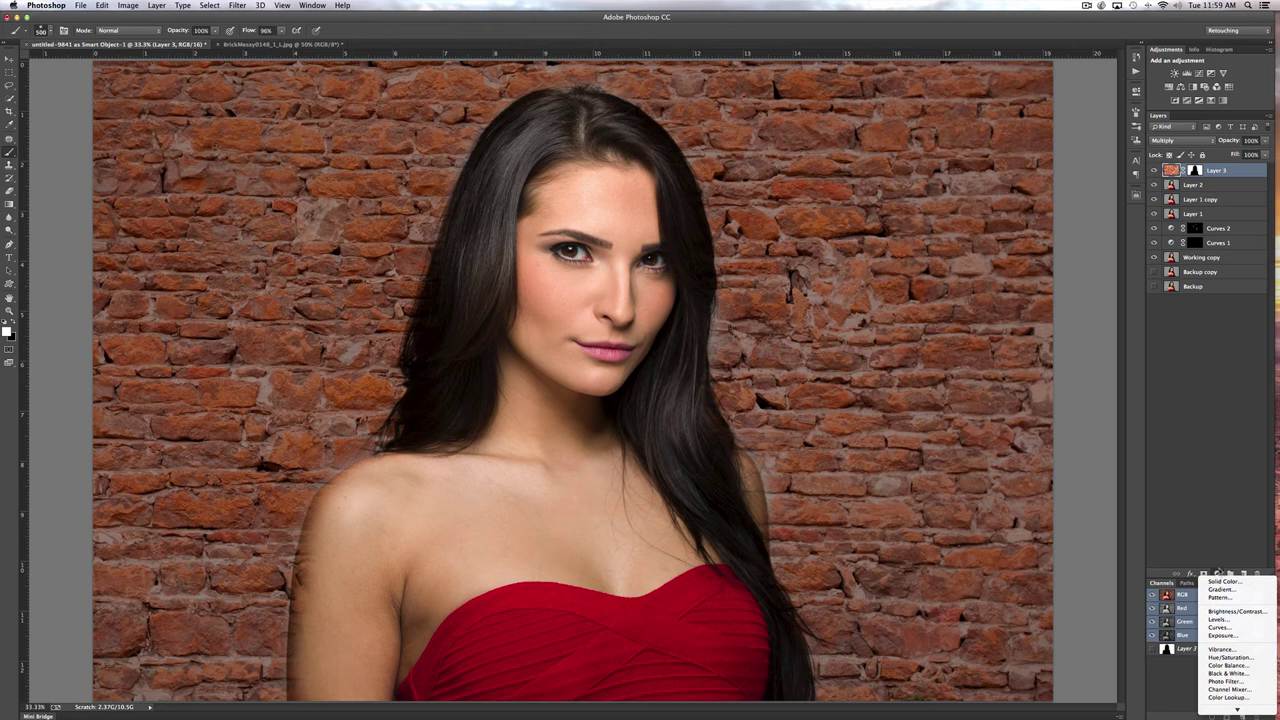
pyautogui.click(1228, 628)
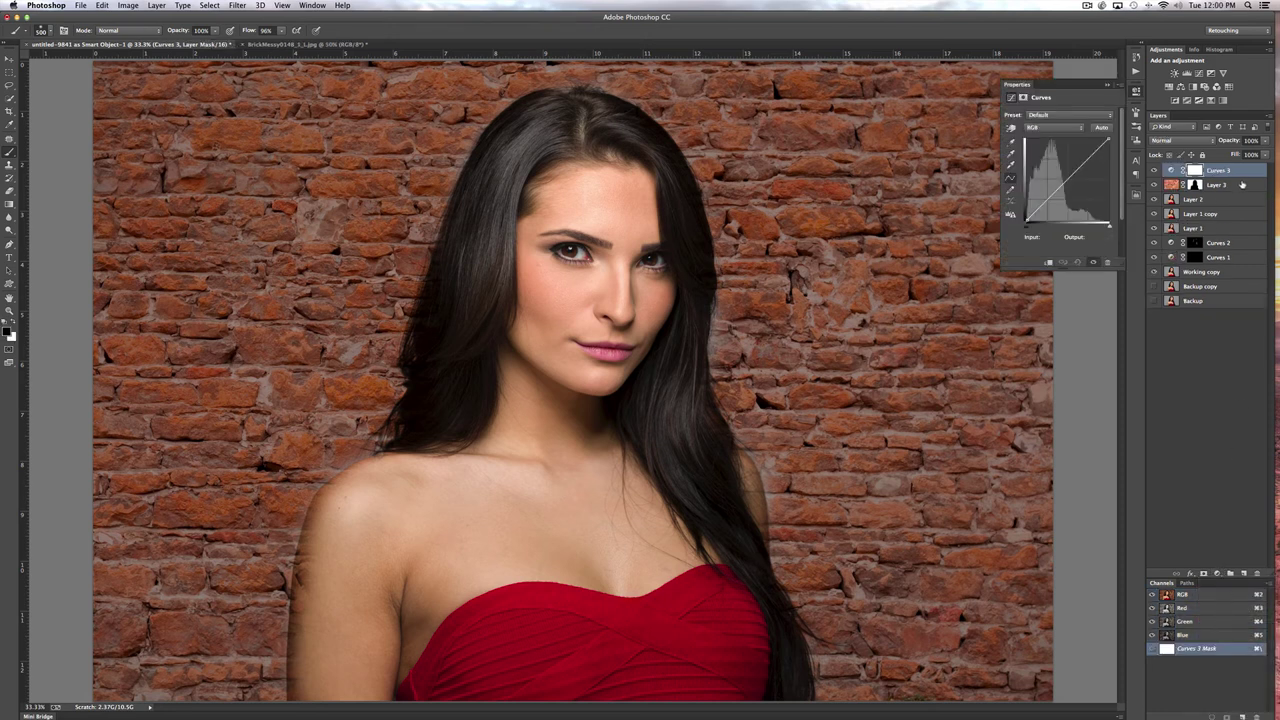
pyautogui.keyDown('alt'); pyautogui.click(1236, 177); pyautogui.keyUp('alt')
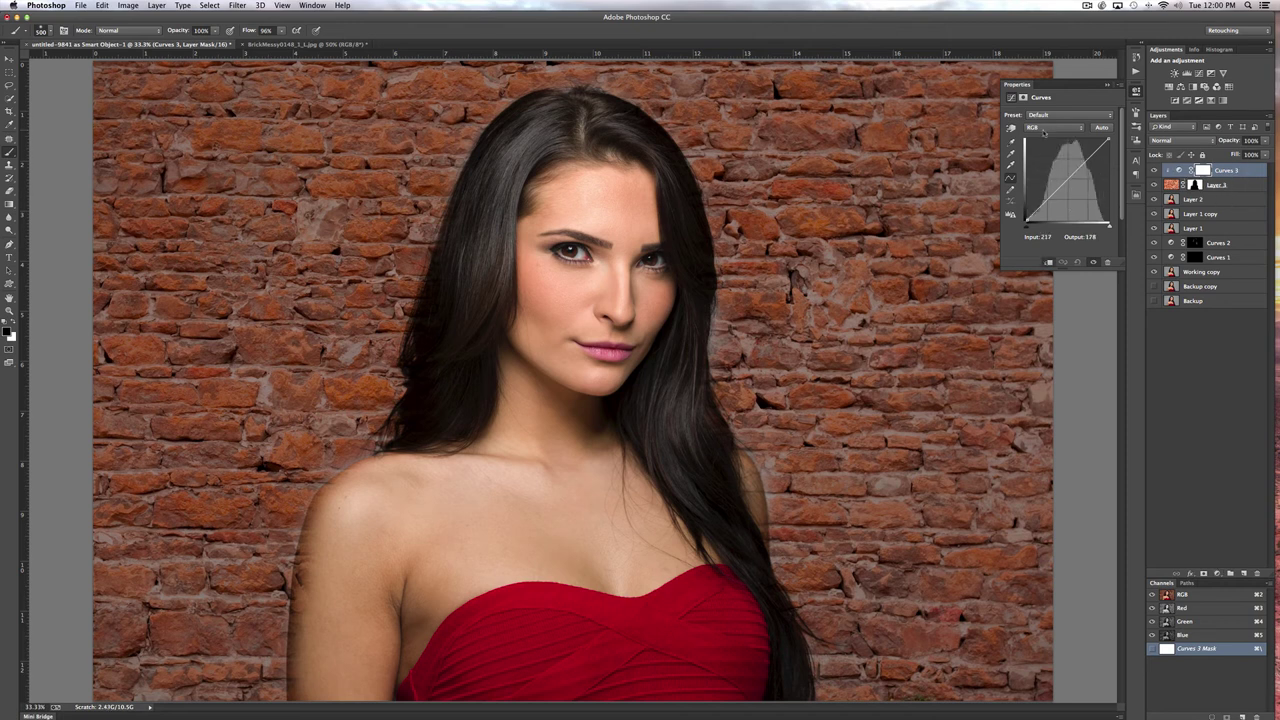
pyautogui.moveTo(1047, 201); pyautogui.dragTo(1052, 205)
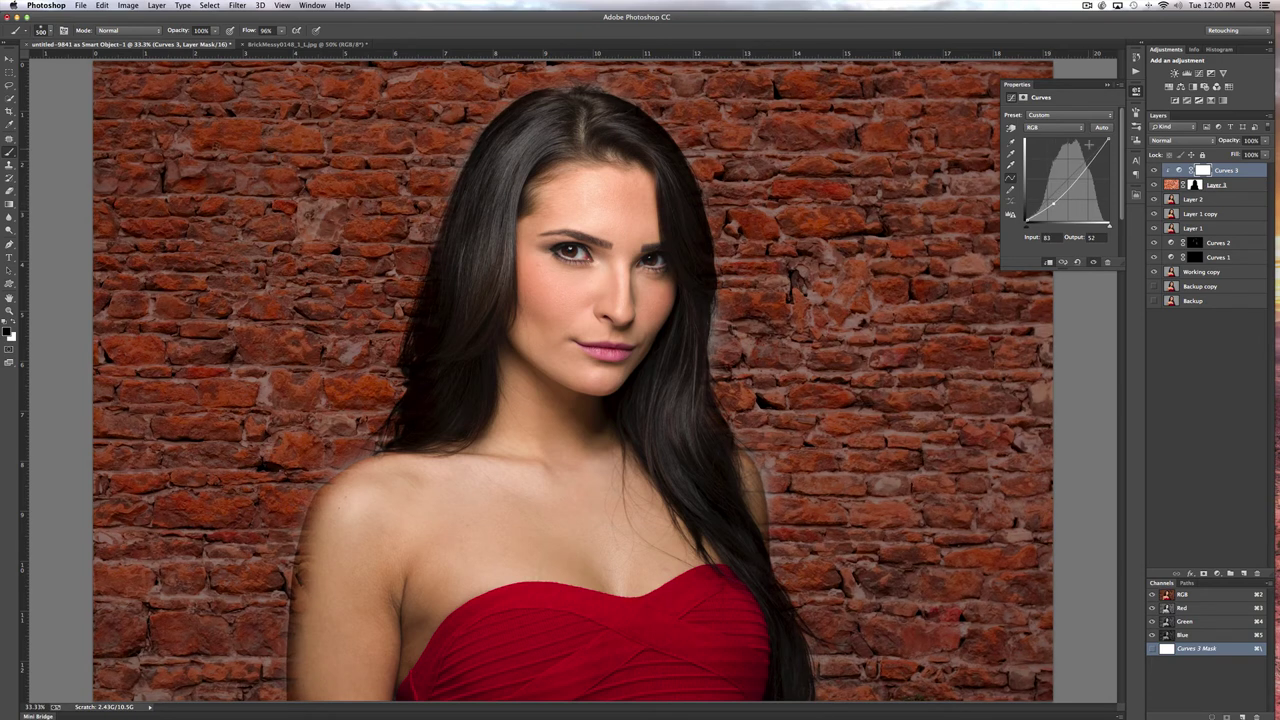
pyautogui.click(1107, 86)
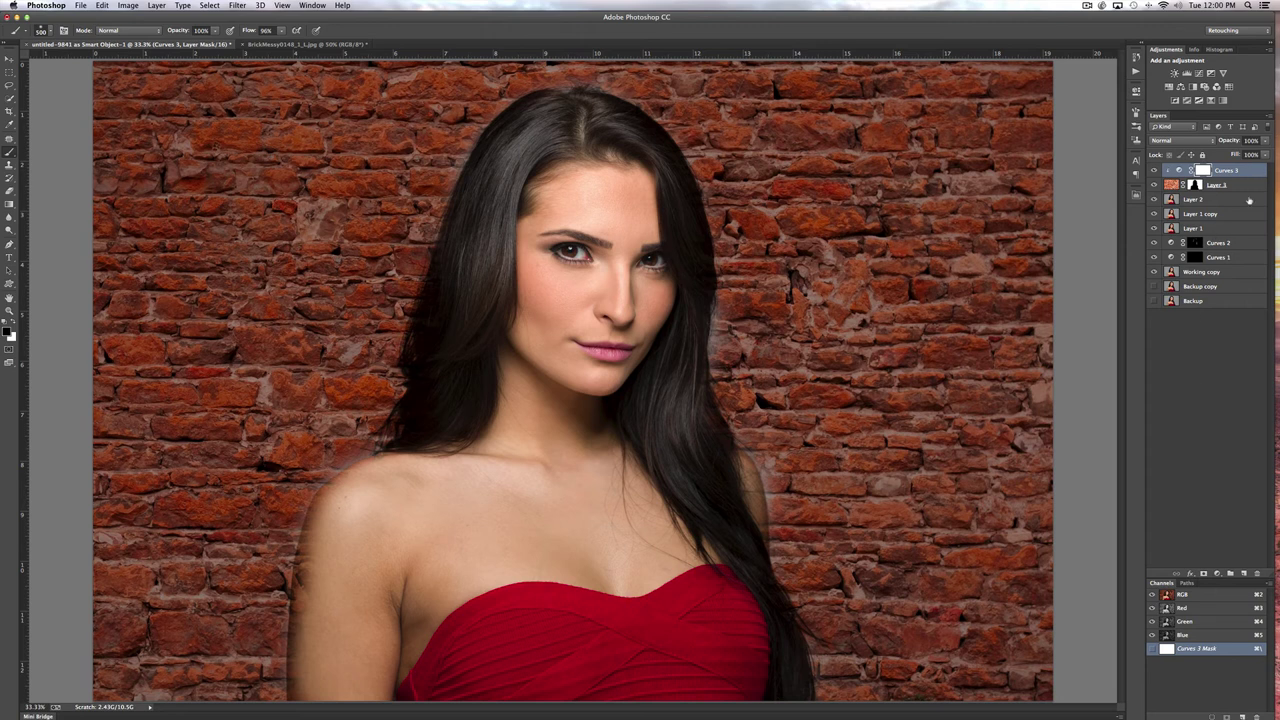
# Paint white on the brick layer's mask to restore the bricks beside the woman's hair.
pyautogui.moveTo(727, 324)
pyautogui.mouseDown()
pyautogui.moveTo(700, 337)
pyautogui.moveTo(775, 326)
pyautogui.moveTo(745, 330)
pyautogui.moveTo(746, 345)
pyautogui.moveTo(743, 335)
pyautogui.mouseUp()
pyautogui.click(1196, 186)
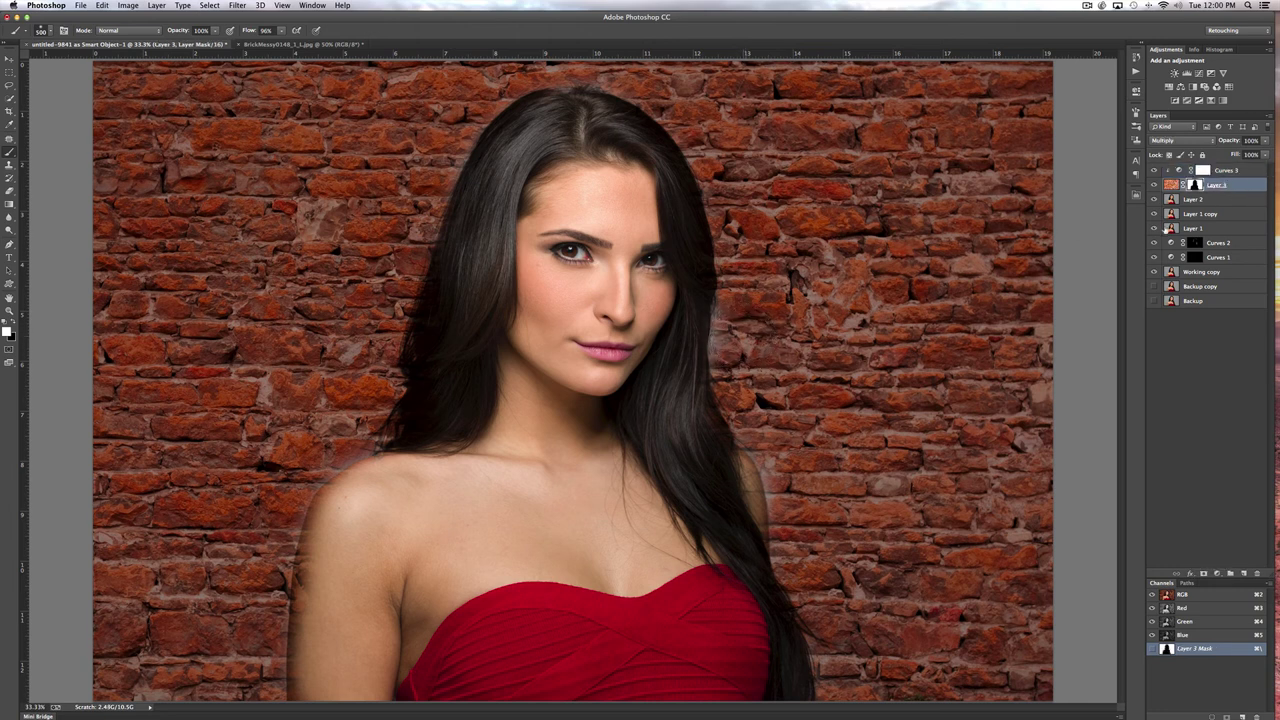
pyautogui.moveTo(748, 326); pyautogui.dragTo(740, 350)
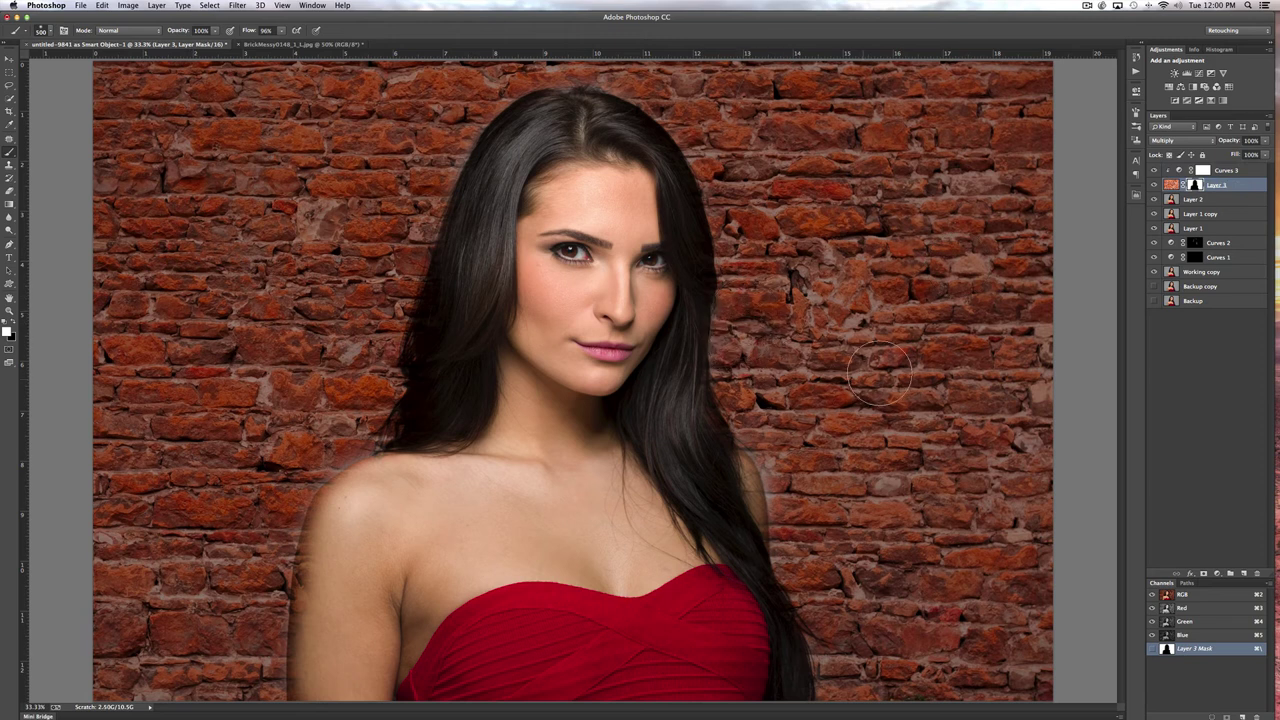
# Compare the portrait with and without the masked brick layer.
pyautogui.click(1154, 186)
pyautogui.click(1154, 186)
pyautogui.click(1155, 186)
pyautogui.click(1155, 186)
# Hide the Curves 3 adjustment and the brick layer, and make Layer 2 the active layer.
pyautogui.click(1155, 171)
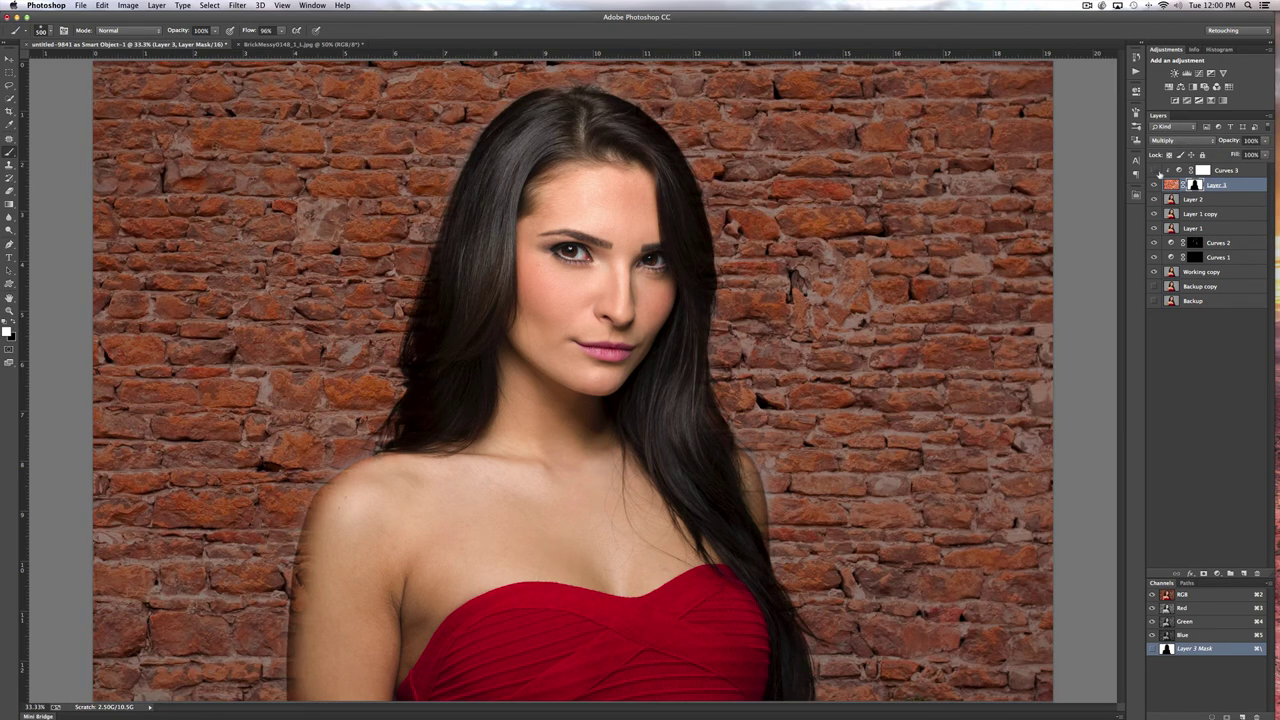
pyautogui.click(1154, 186)
pyautogui.click(1224, 201)
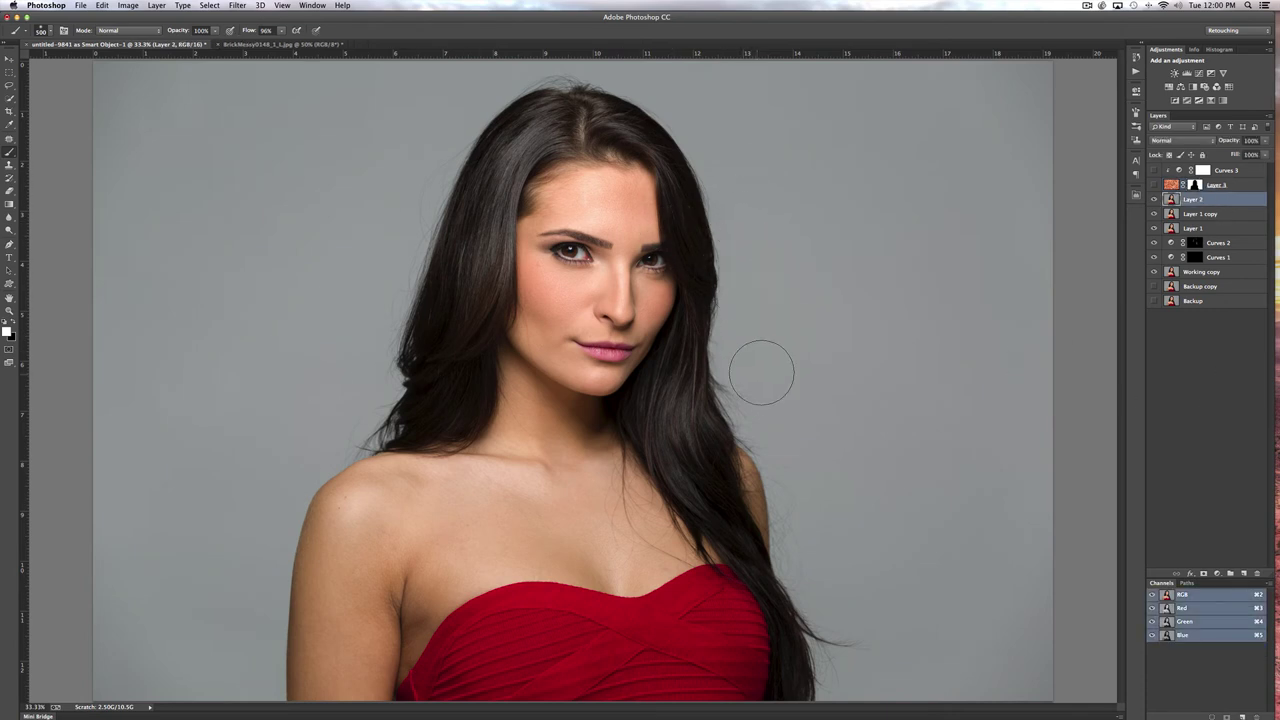
# Select the woman's hair, body and dress on Layer 2 with the Quick Selection tool.
pyautogui.click(9, 99)
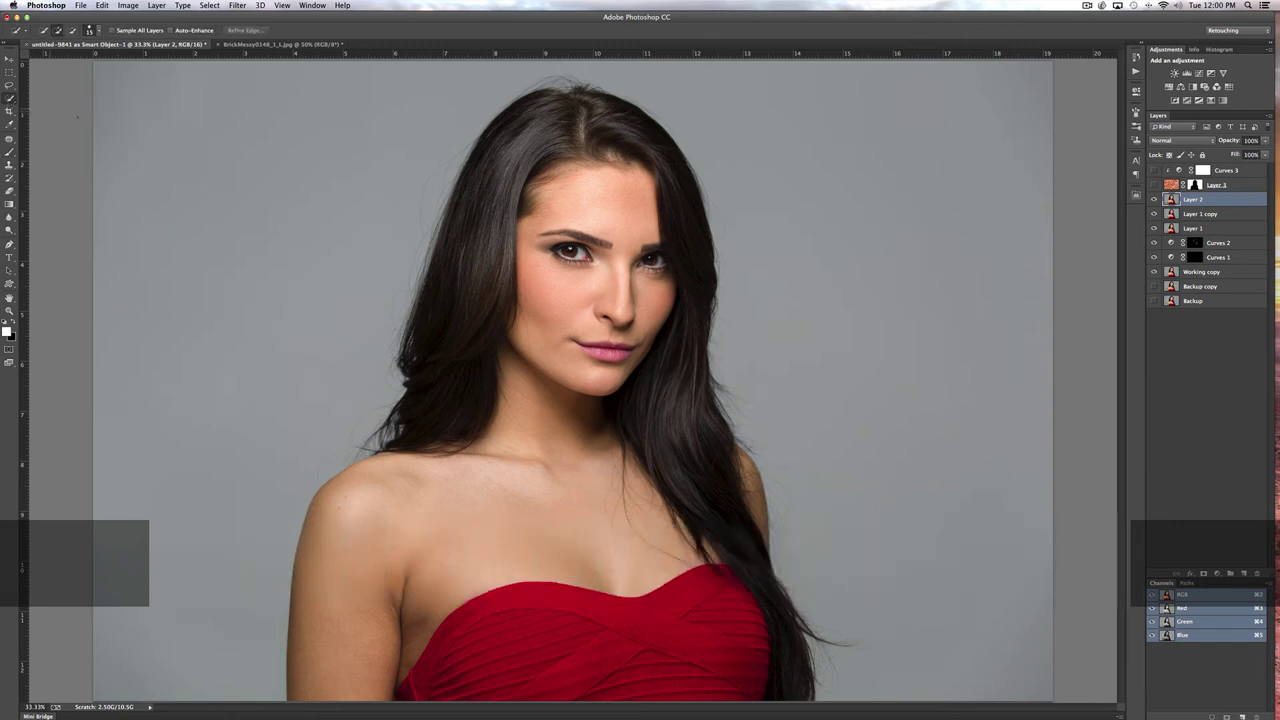
pyautogui.moveTo(520, 104)
pyautogui.mouseDown()
pyautogui.moveTo(575, 123)
pyautogui.moveTo(640, 110)
pyautogui.moveTo(650, 186)
pyautogui.moveTo(700, 292)
pyautogui.moveTo(660, 388)
pyautogui.moveTo(722, 518)
pyautogui.moveTo(728, 578)
pyautogui.moveTo(775, 610)
pyautogui.moveTo(663, 415)
pyautogui.mouseUp()
pyautogui.moveTo(480, 140)
pyautogui.mouseDown()
pyautogui.moveTo(441, 364)
pyautogui.moveTo(600, 300)
pyautogui.moveTo(520, 456)
pyautogui.moveTo(480, 640)
pyautogui.moveTo(546, 518)
pyautogui.mouseUp()
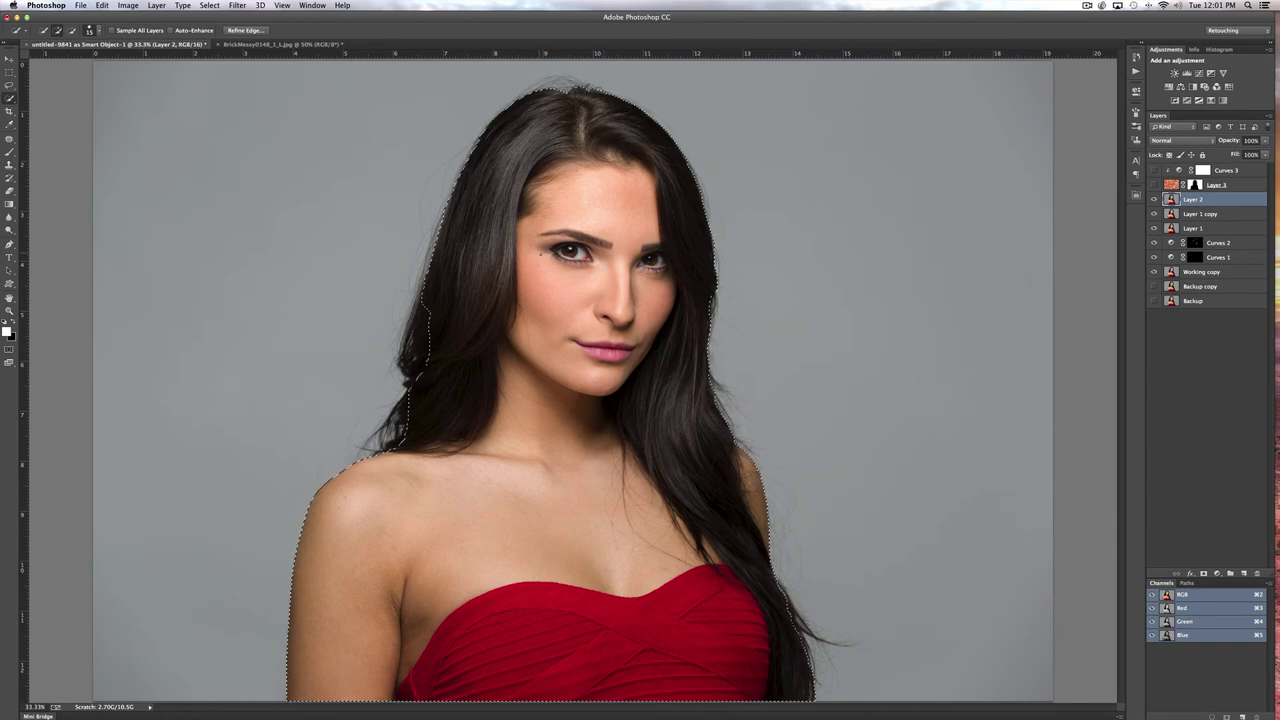
# Open Refine Edge for the selection of the woman and preview it On Black.
pyautogui.click(244, 30)
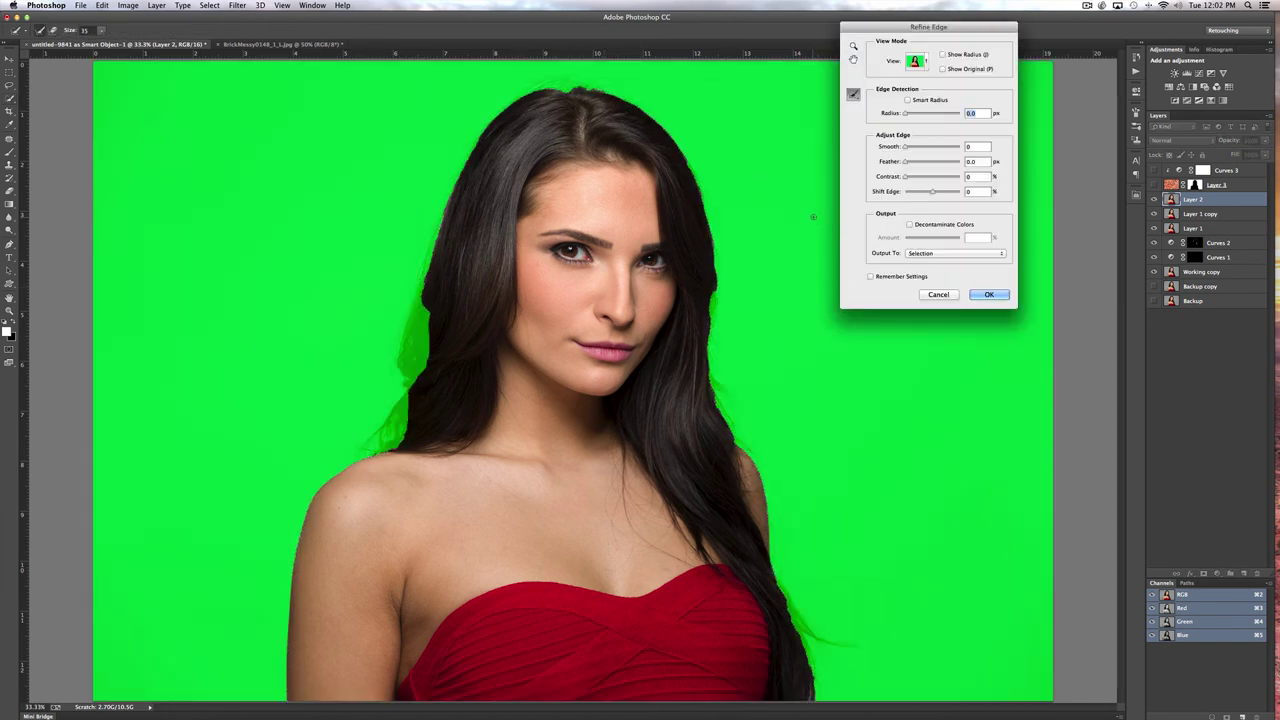
pyautogui.click(926, 64)
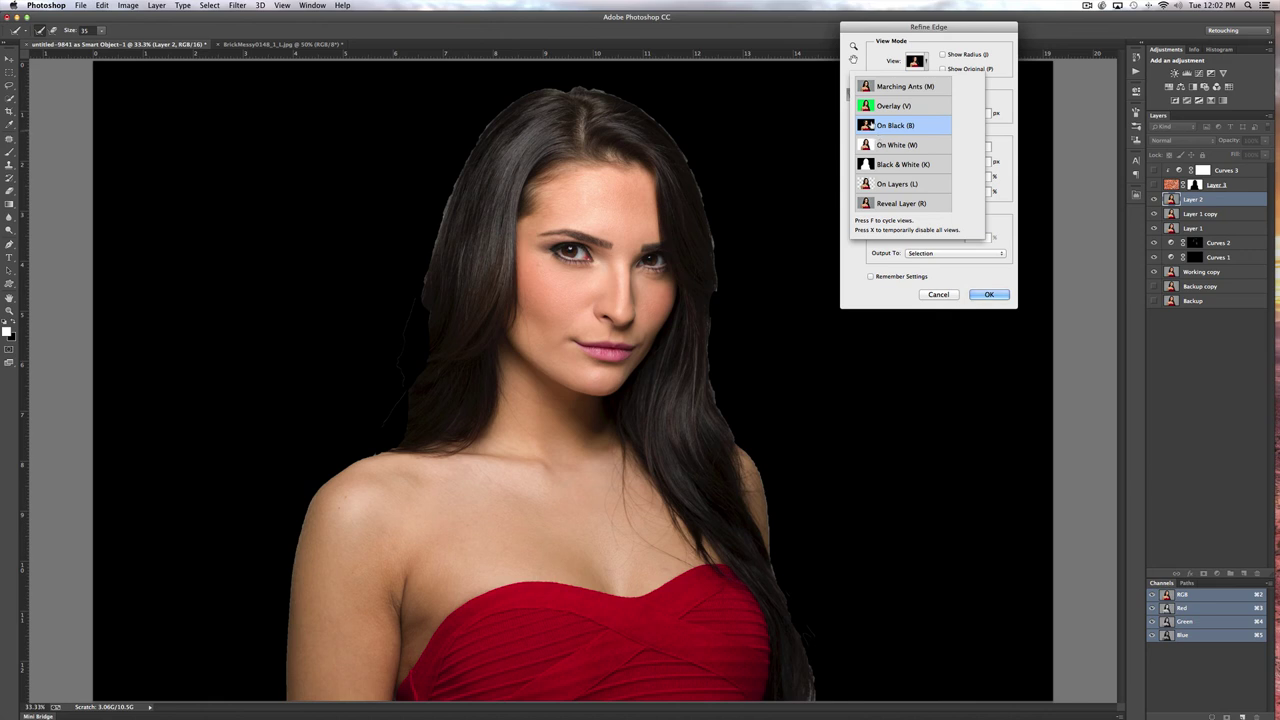
pyautogui.click(984, 33)
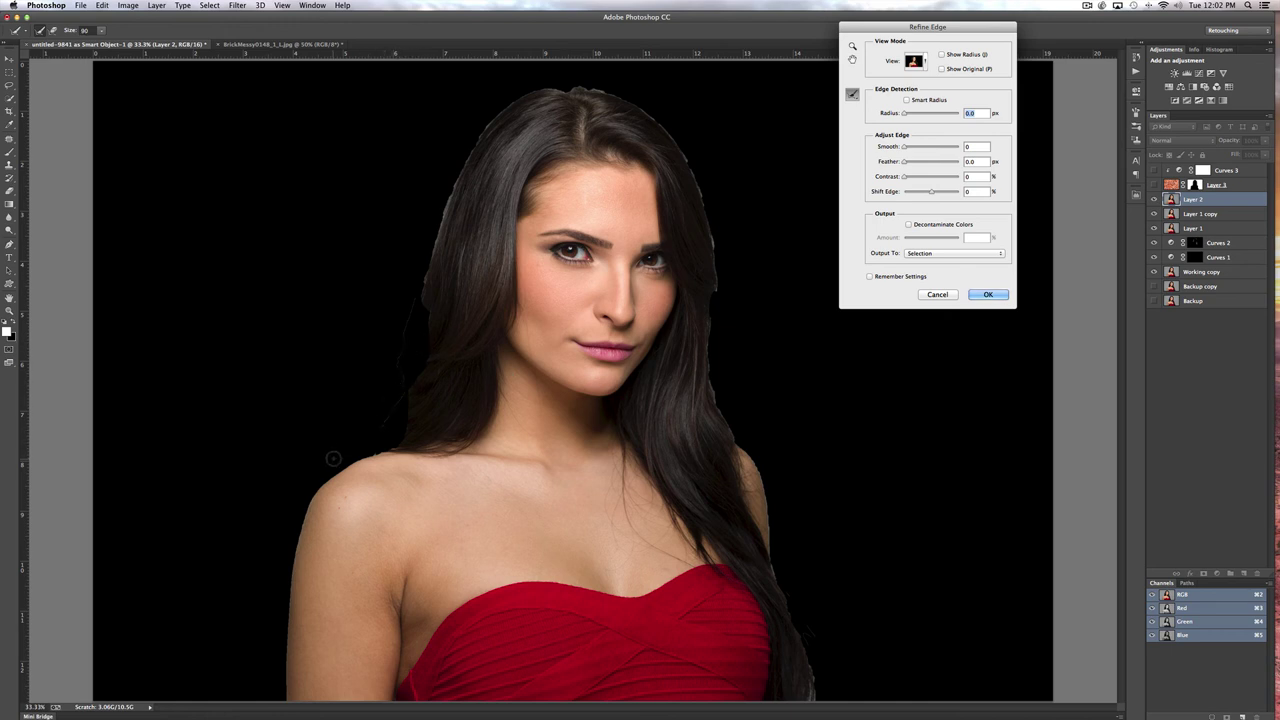
# Brush around the outer edges of the hair with the Refine Radius tool at size 100 and apply the refined selection.
pyautogui.press(']')
pyautogui.press(']')
pyautogui.moveTo(375, 450)
pyautogui.mouseDown()
pyautogui.moveTo(400, 438)
pyautogui.moveTo(407, 400)
pyautogui.moveTo(372, 440)
pyautogui.moveTo(390, 400)
pyautogui.moveTo(358, 452)
pyautogui.moveTo(410, 370)
pyautogui.moveTo(414, 325)
pyautogui.moveTo(392, 380)
pyautogui.moveTo(394, 330)
pyautogui.moveTo(430, 278)
pyautogui.moveTo(425, 322)
pyautogui.moveTo(455, 158)
pyautogui.moveTo(472, 130)
pyautogui.moveTo(548, 80)
pyautogui.moveTo(606, 86)
pyautogui.moveTo(646, 110)
pyautogui.moveTo(712, 210)
pyautogui.moveTo(716, 395)
pyautogui.moveTo(772, 530)
pyautogui.moveTo(770, 490)
pyautogui.moveTo(802, 636)
pyautogui.moveTo(816, 655)
pyautogui.moveTo(858, 650)
pyautogui.moveTo(818, 684)
pyautogui.moveTo(838, 688)
pyautogui.moveTo(850, 660)
pyautogui.moveTo(790, 578)
pyautogui.moveTo(755, 437)
pyautogui.mouseUp()
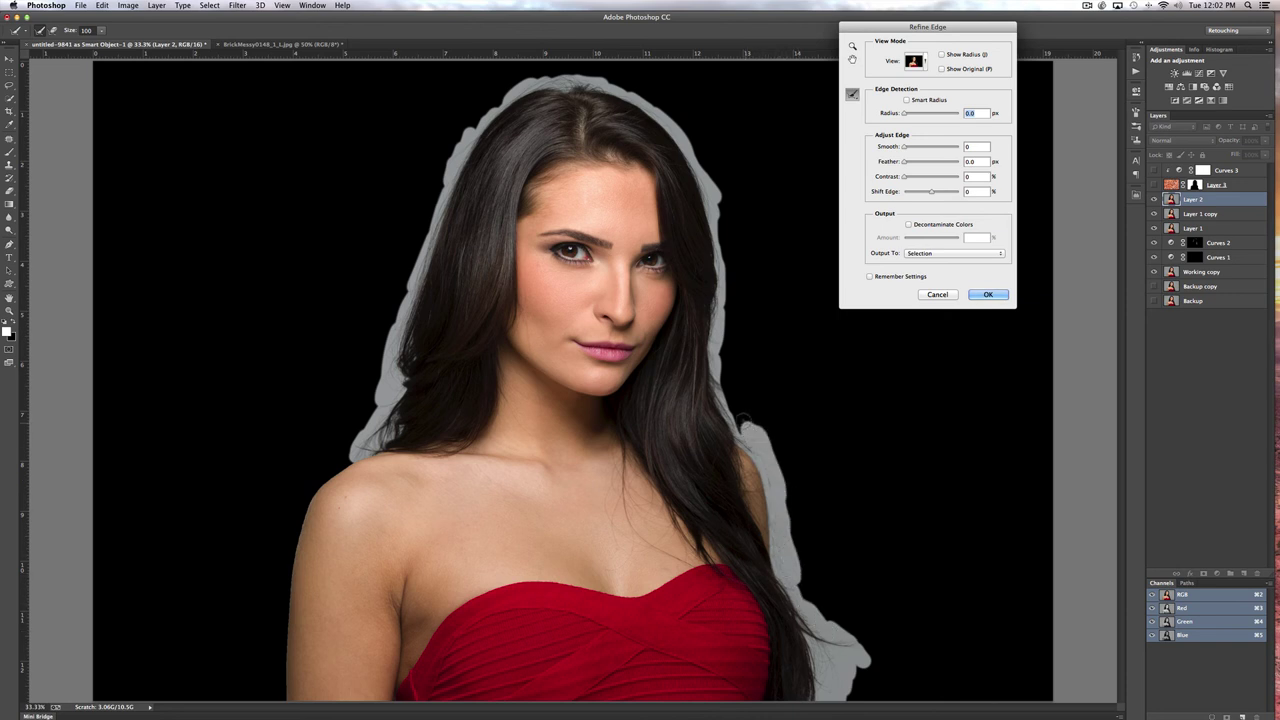
pyautogui.moveTo(741, 428)
pyautogui.mouseDown()
pyautogui.moveTo(723, 370)
pyautogui.moveTo(716, 173)
pyautogui.moveTo(612, 85)
pyautogui.mouseUp()
pyautogui.moveTo(513, 92)
pyautogui.mouseDown()
pyautogui.moveTo(440, 179)
pyautogui.moveTo(406, 300)
pyautogui.mouseUp()
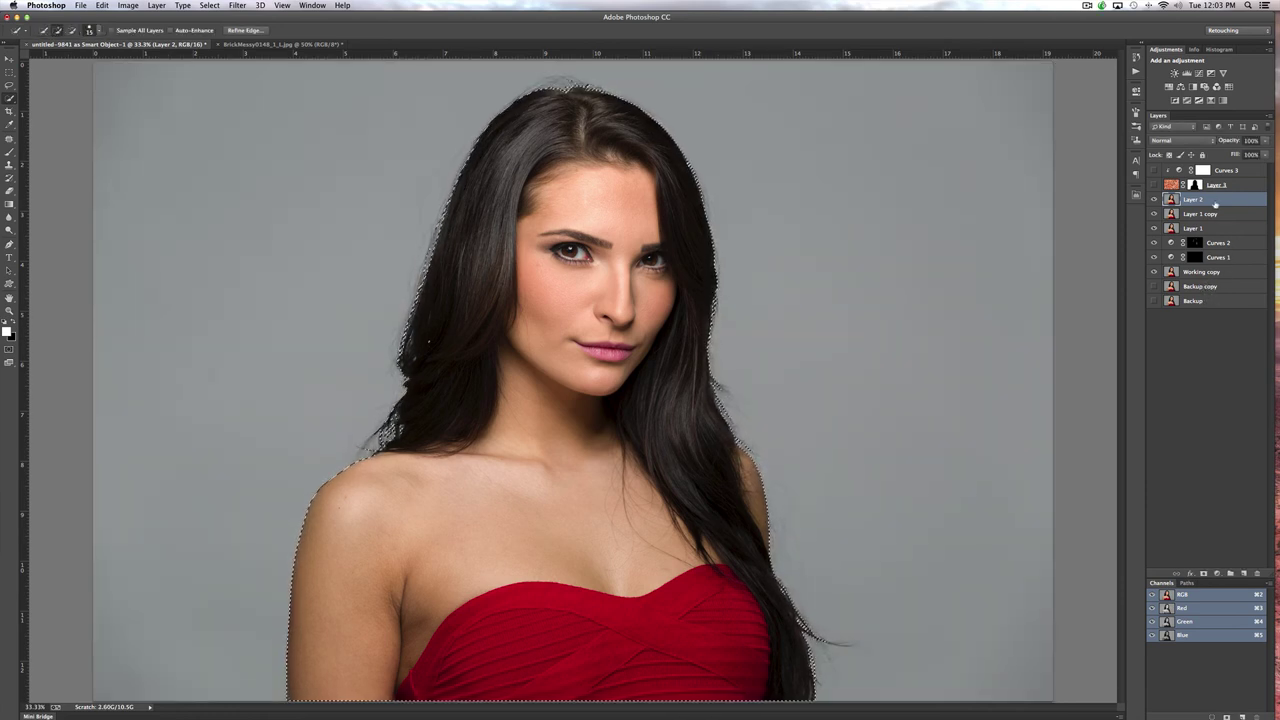
# Output the refined selection of the woman from Refine Edge as a New Layer with Layer Mask.
pyautogui.click(246, 31)
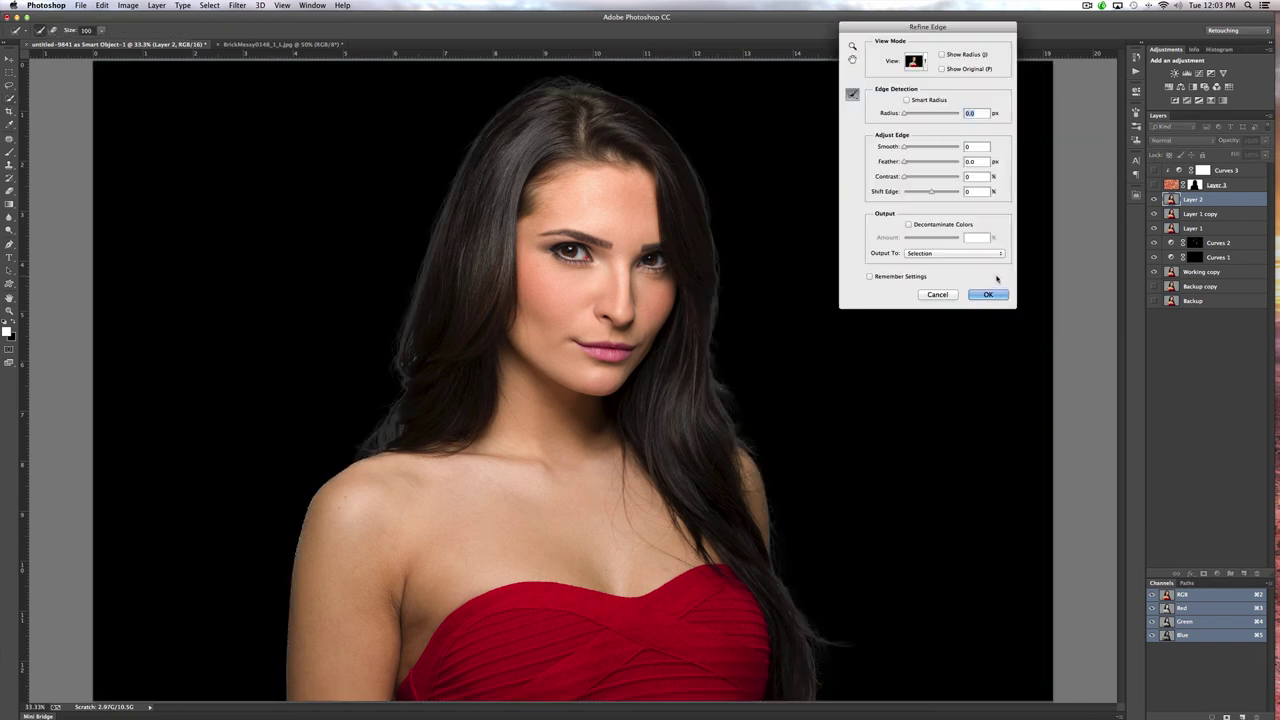
pyautogui.click(933, 255)
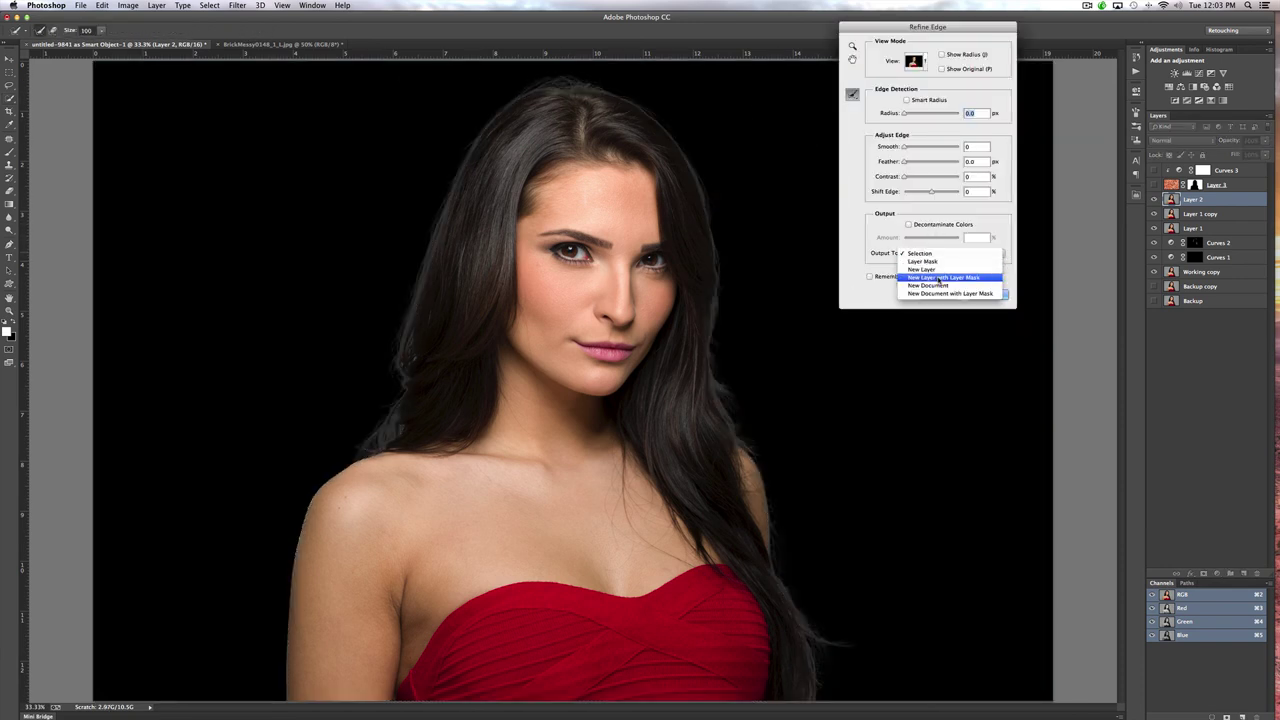
pyautogui.click(943, 277)
pyautogui.click(988, 294)
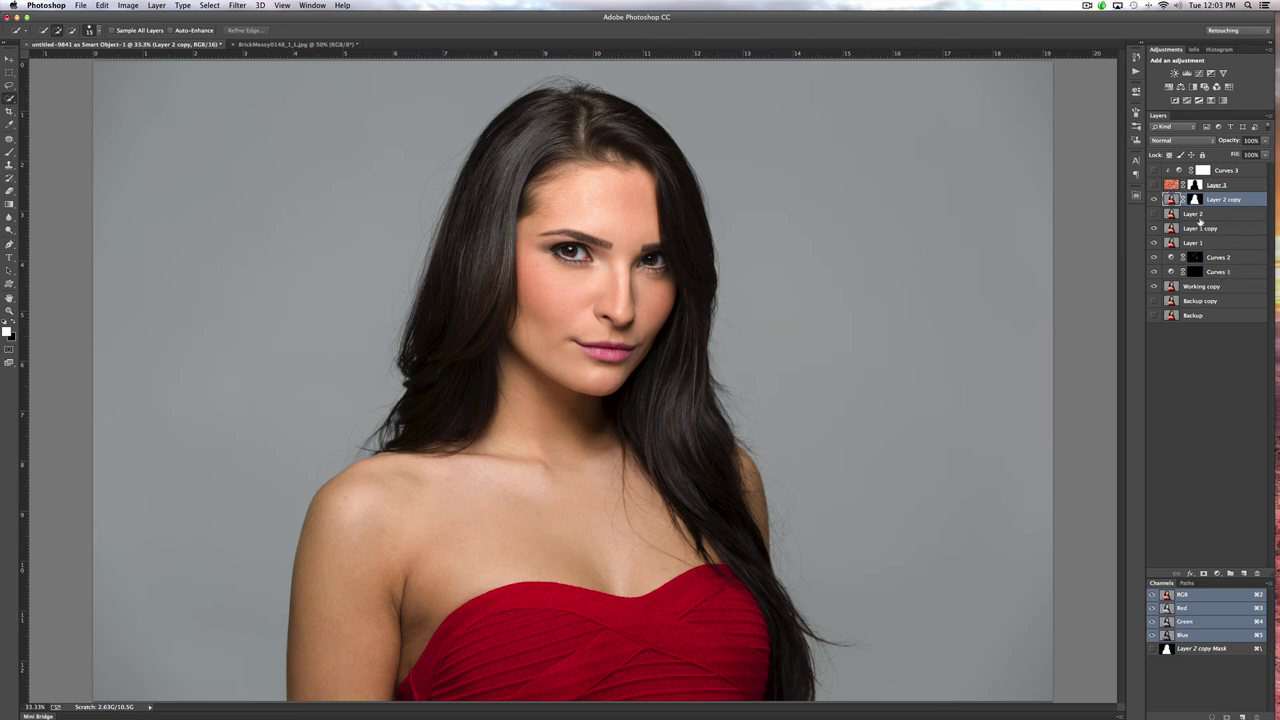
# Add a new layer above Layer 2 and paste the copied brick texture into it without converting its color profile.
pyautogui.click(1205, 216)
pyautogui.click(1244, 572)
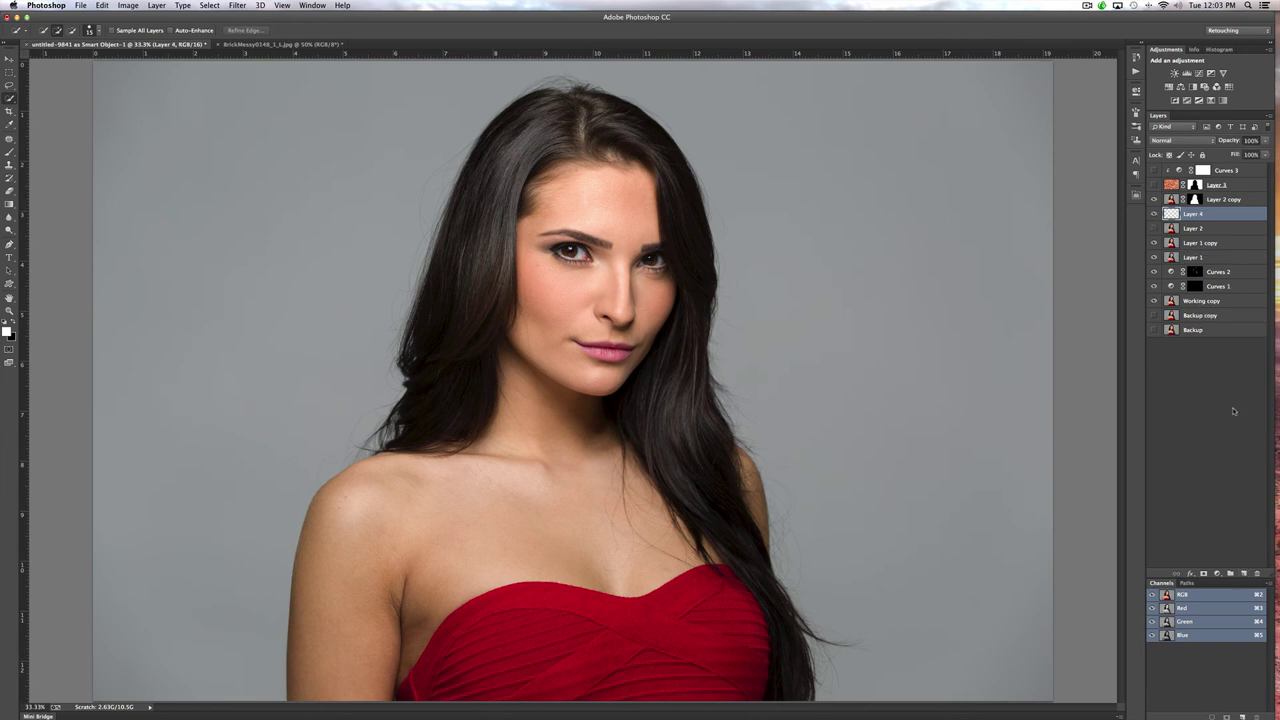
pyautogui.press('super+v')
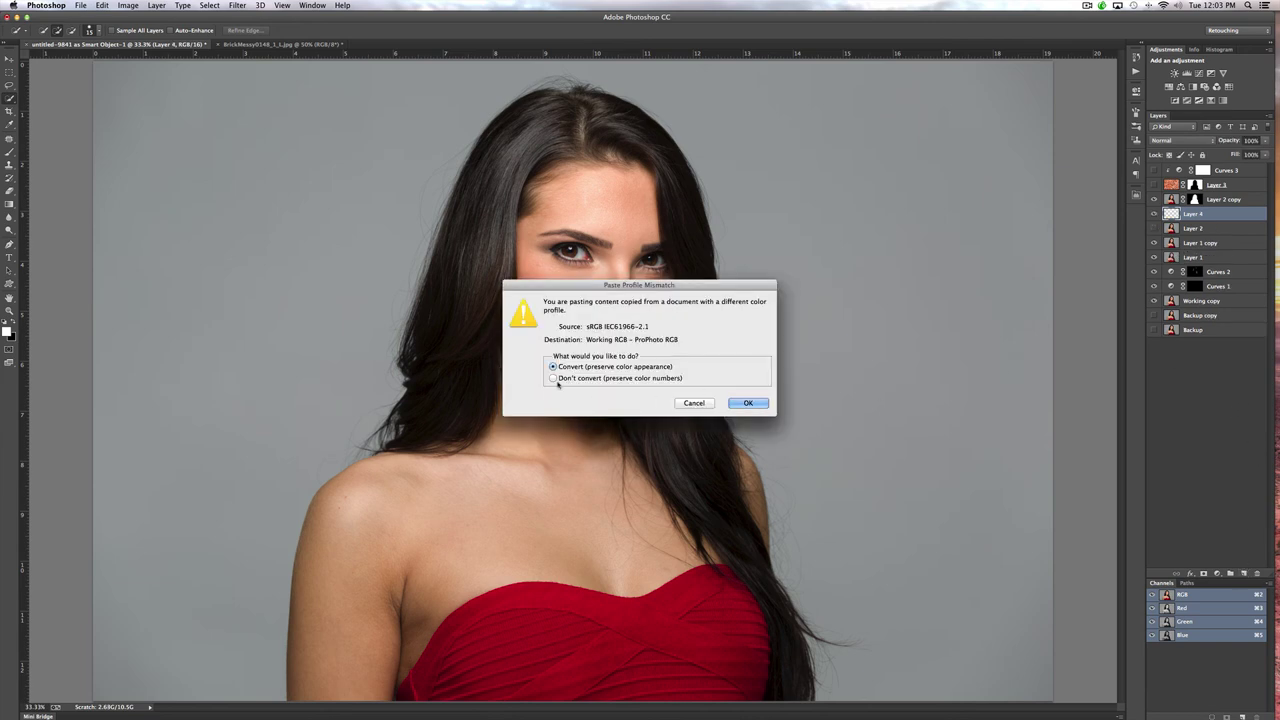
pyautogui.click(553, 378)
pyautogui.click(746, 403)
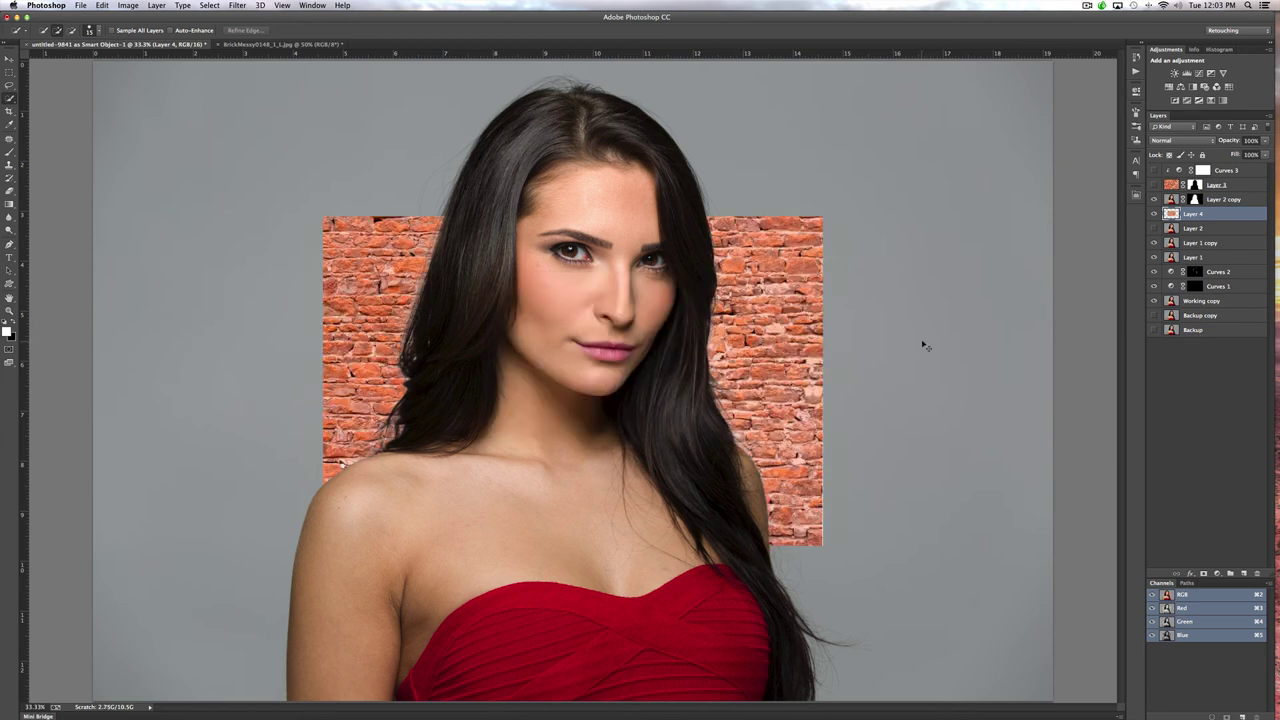
# Scale the pasted brick texture with Free Transform to about 205% so it covers the whole canvas behind the woman.
pyautogui.press('super+t')
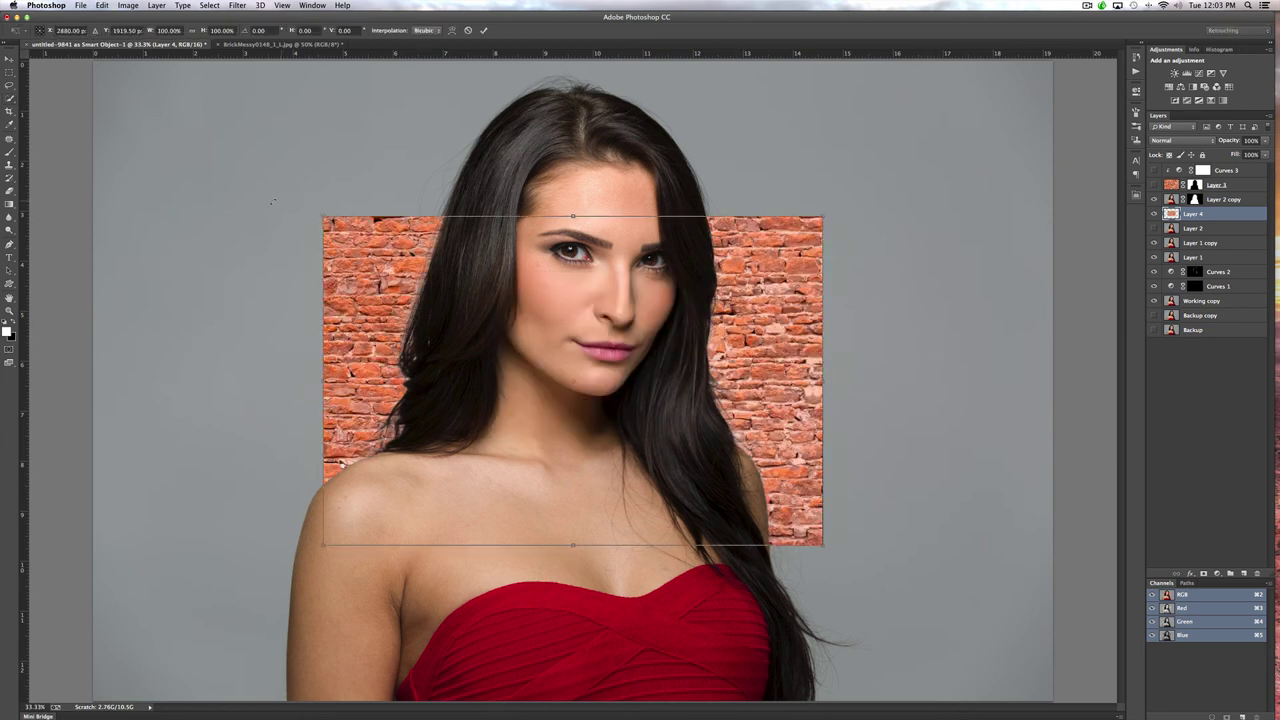
pyautogui.moveTo(322, 214); pyautogui.dragTo(95, 66)
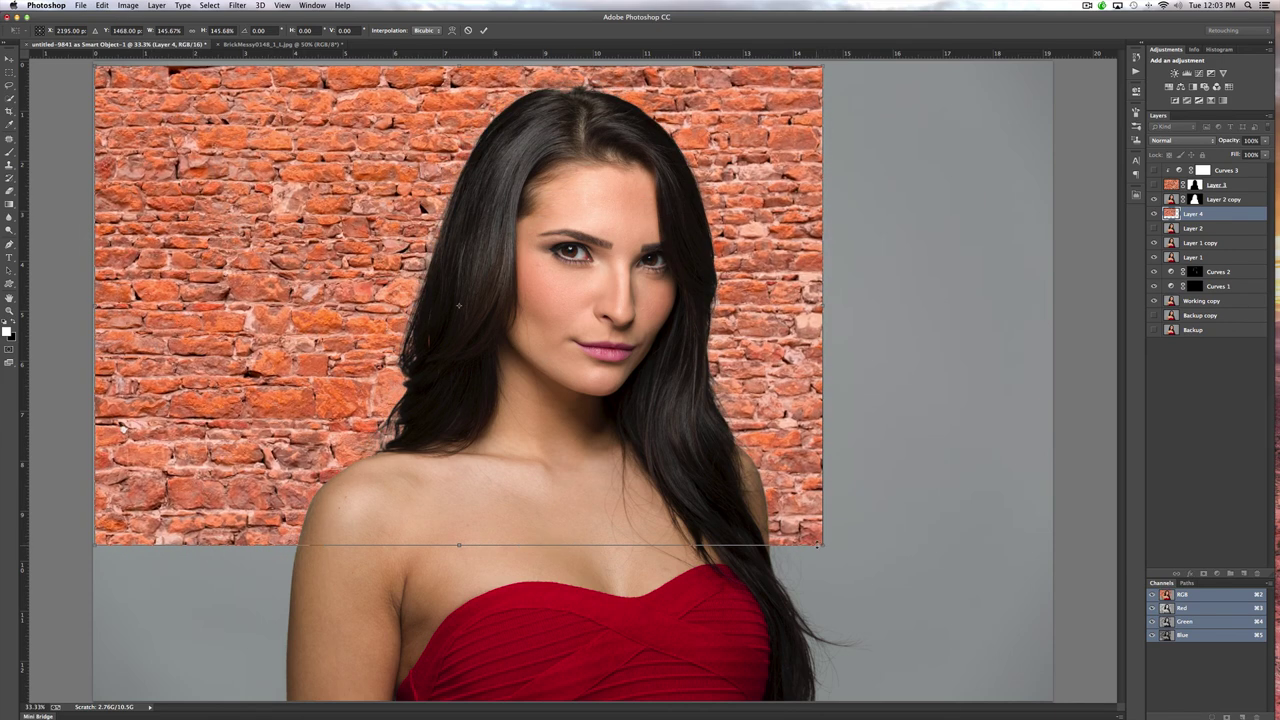
pyautogui.moveTo(822, 545); pyautogui.dragTo(1131, 700)
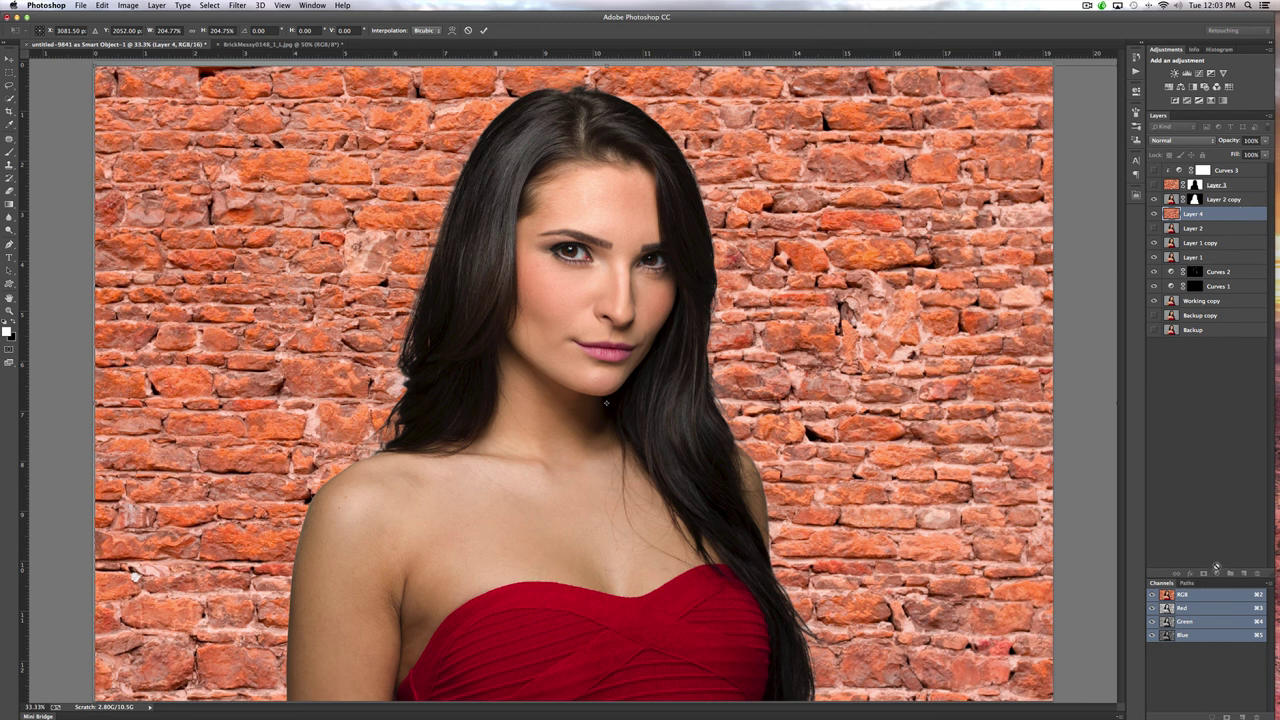
pyautogui.press('Return')
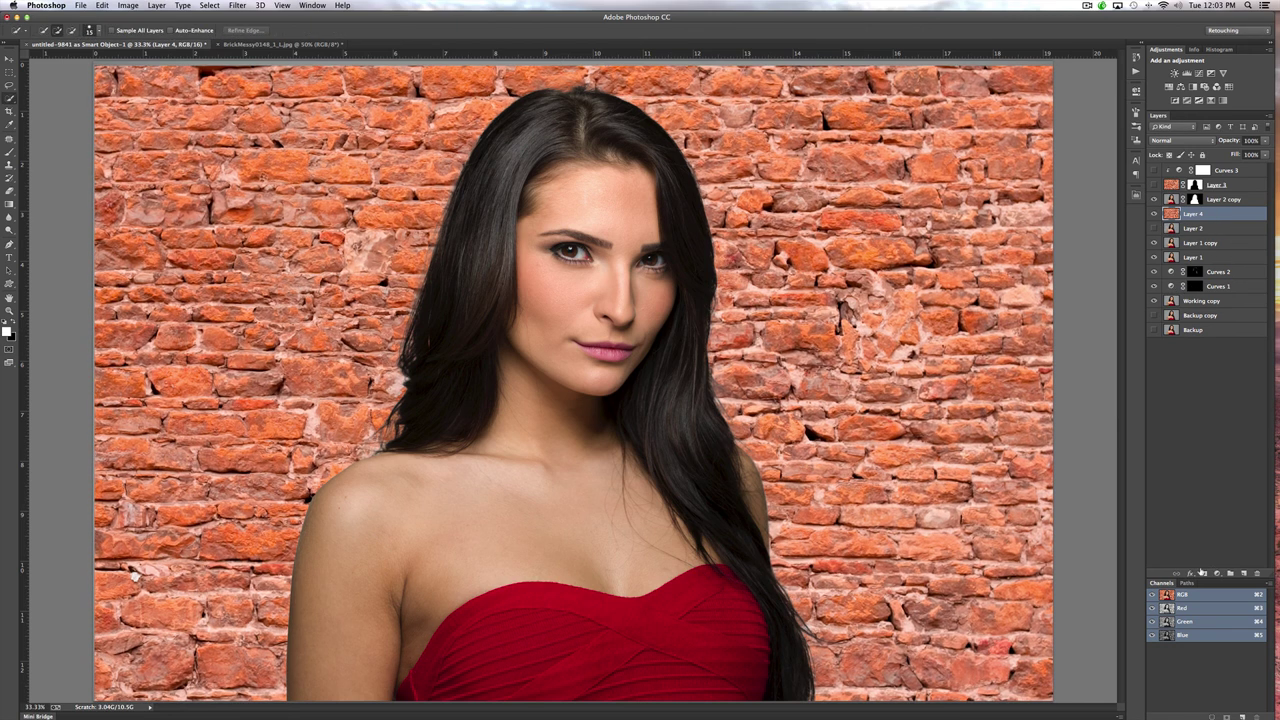
# Add a Levels adjustment above the brick texture on Layer 4 and clip it to that layer.
pyautogui.click(1217, 573)
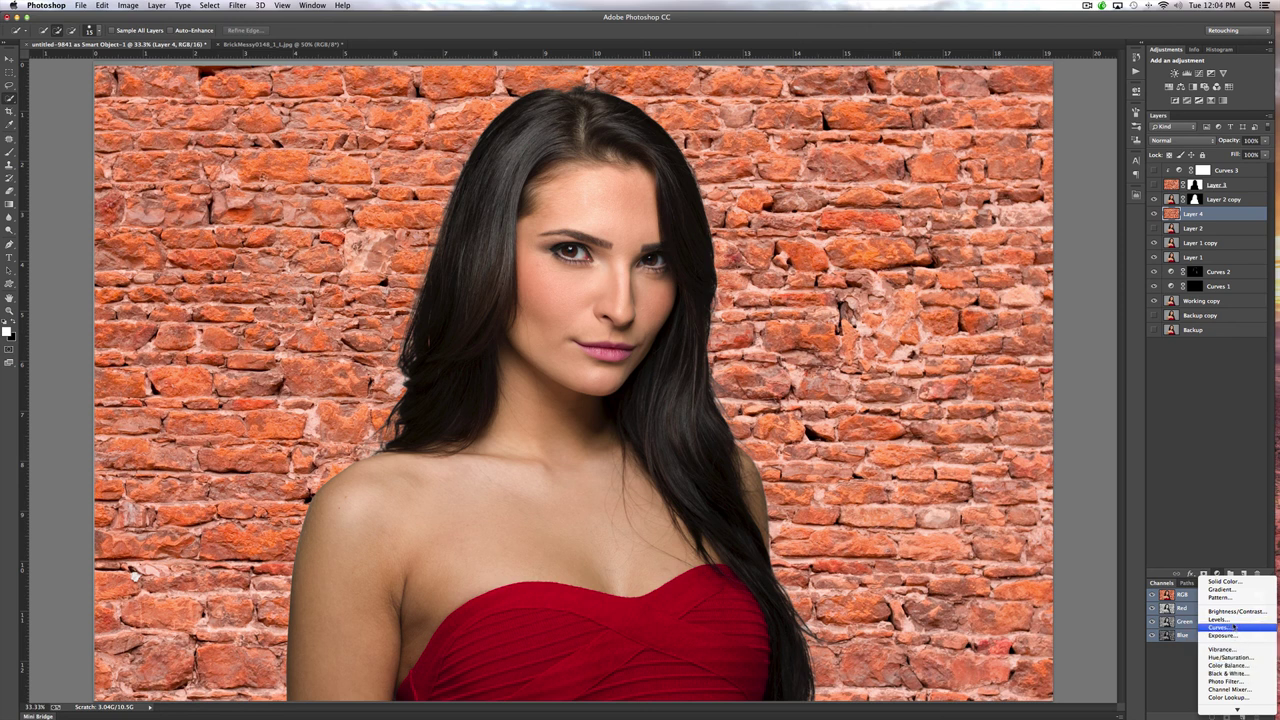
pyautogui.click(1233, 620)
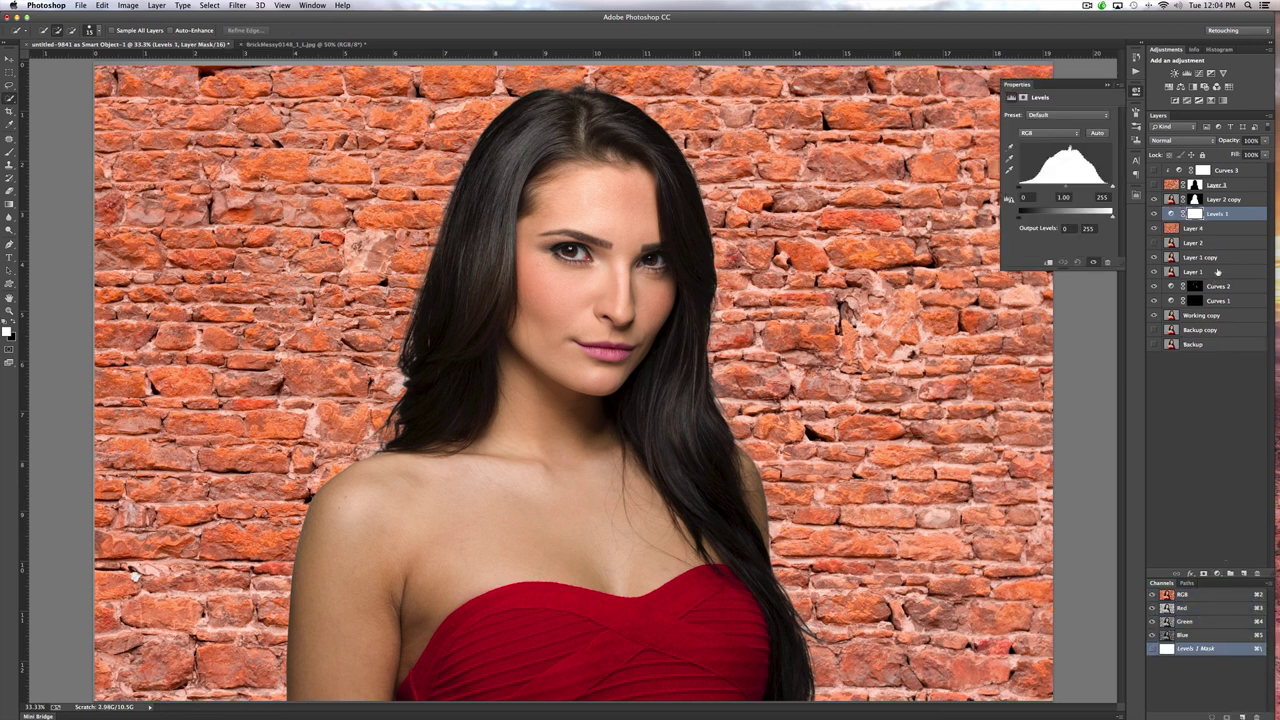
pyautogui.doubleClick(1226, 215)
pyautogui.press('Return')
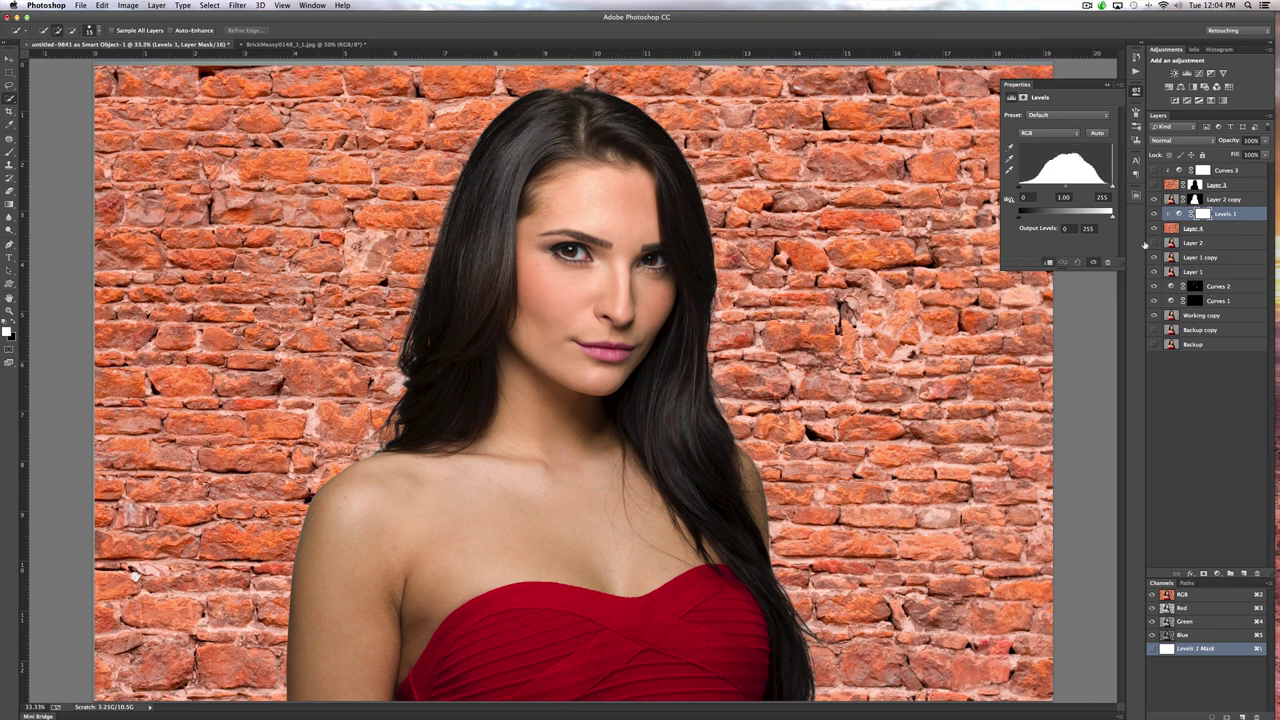
# Darken the bricks by setting the Levels midtone input to 0.72 and the black input to 39.
pyautogui.moveTo(1066, 188); pyautogui.dragTo(1076, 188)
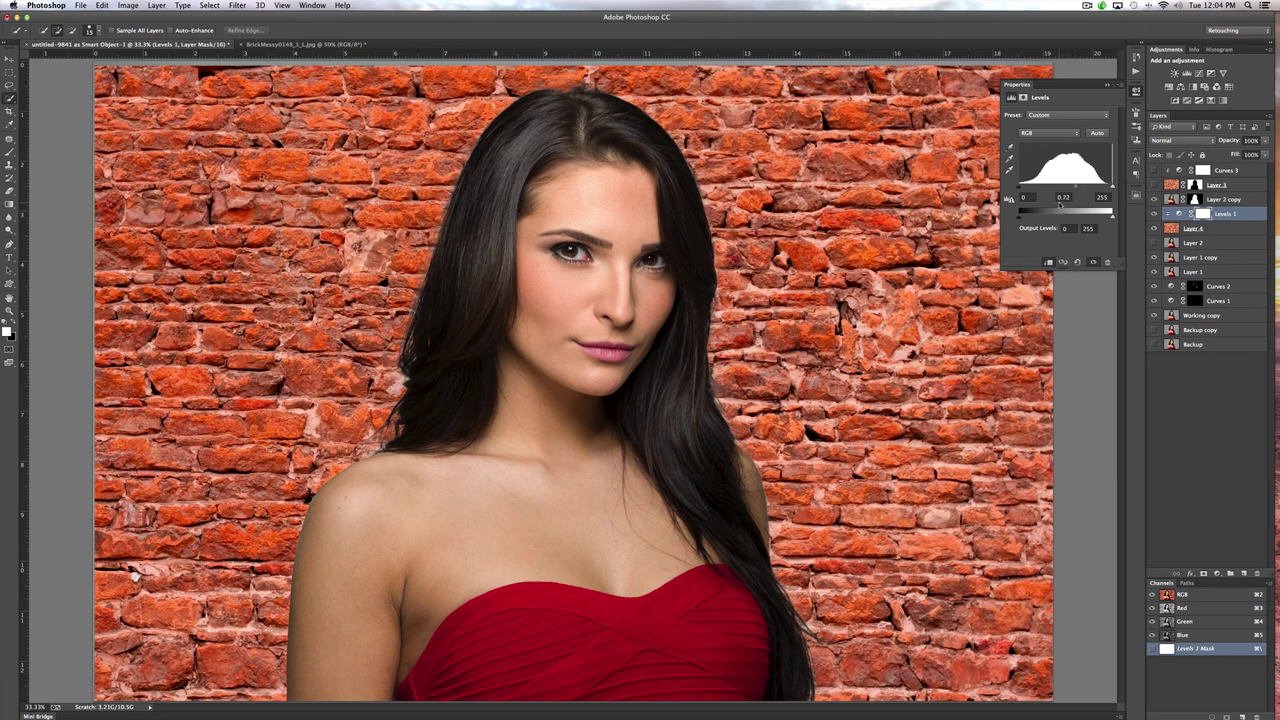
pyautogui.moveTo(1021, 190); pyautogui.dragTo(1035, 190)
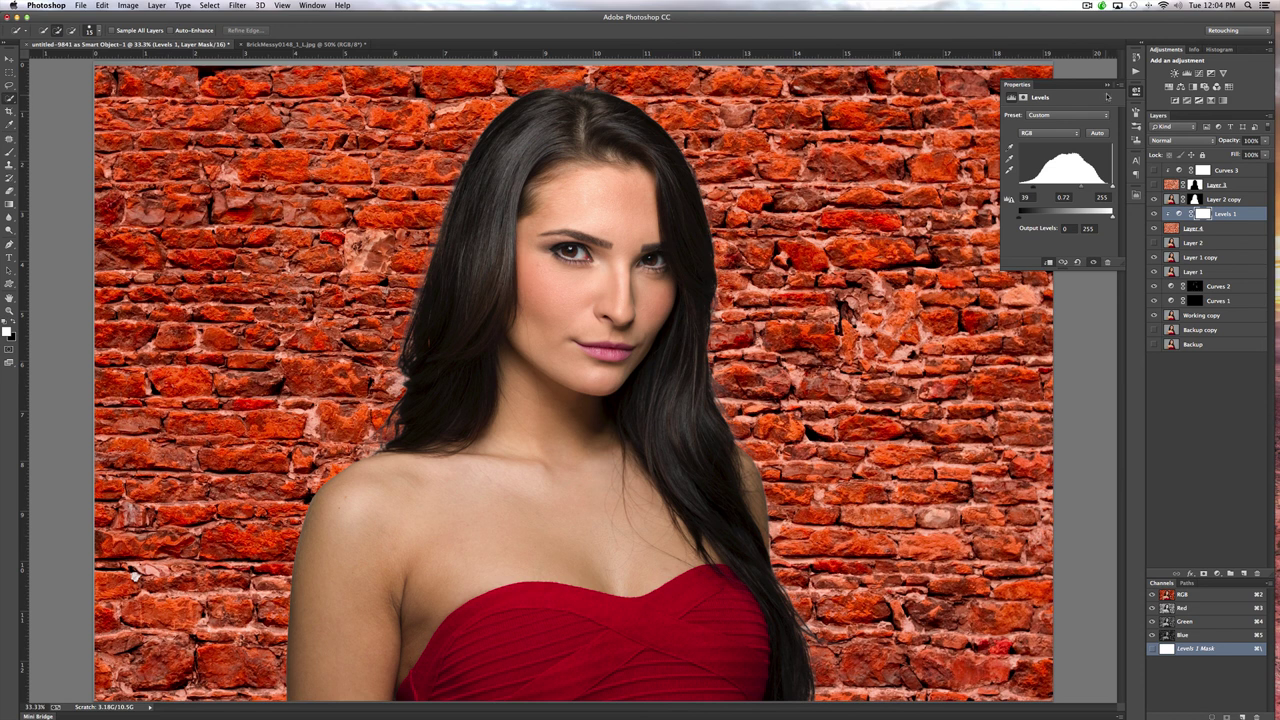
pyautogui.click(1106, 85)
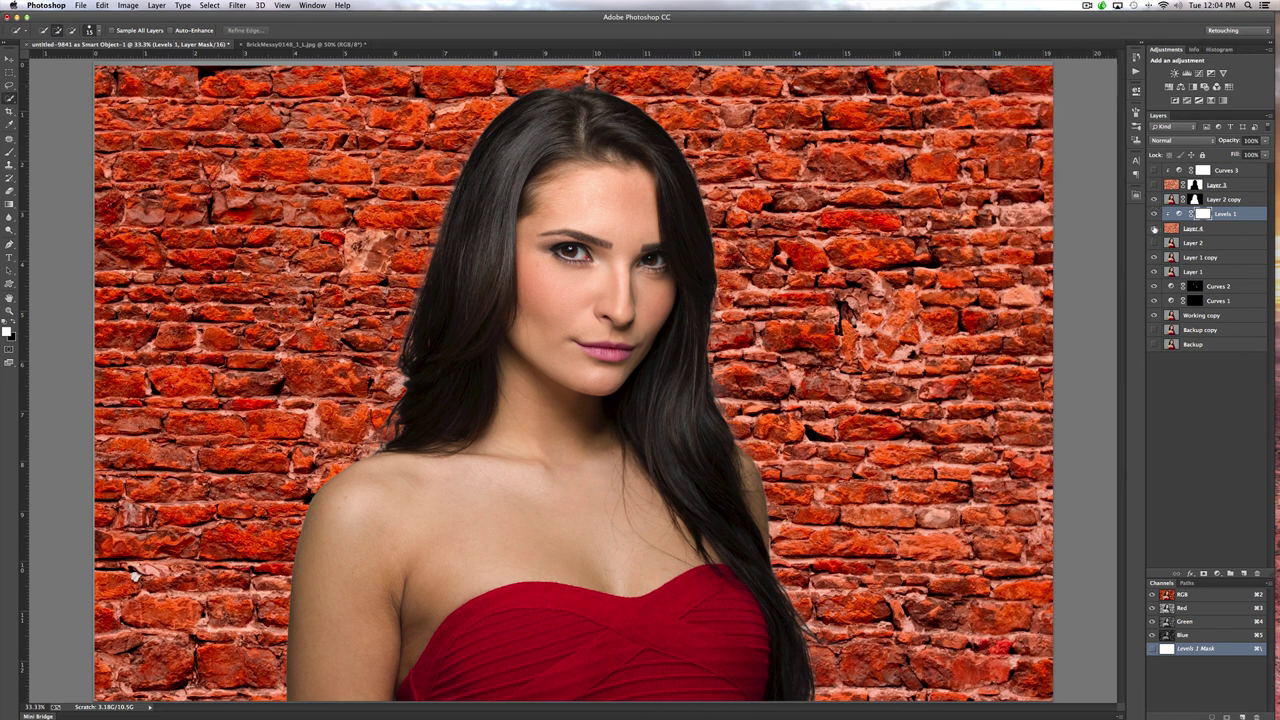
# Hide the brick texture on Layer 4 and add an empty layer directly above the Levels 1 adjustment.
pyautogui.click(1153, 228)
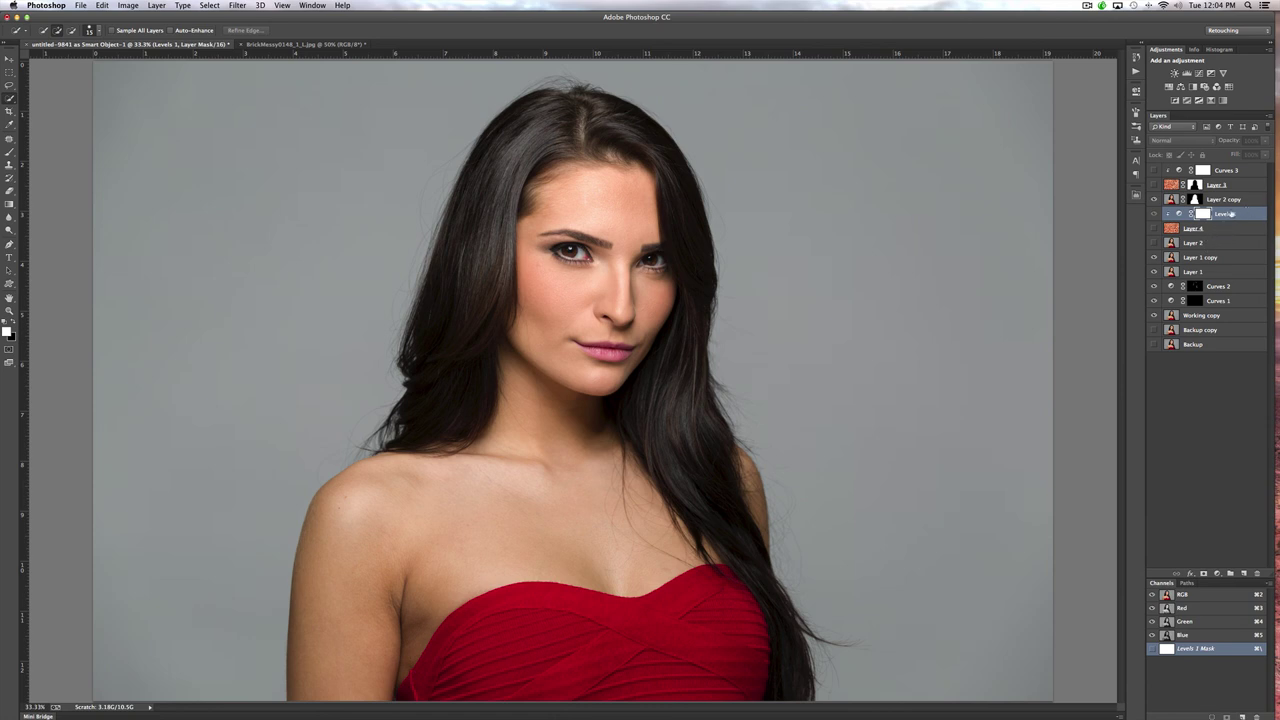
pyautogui.click(1243, 201)
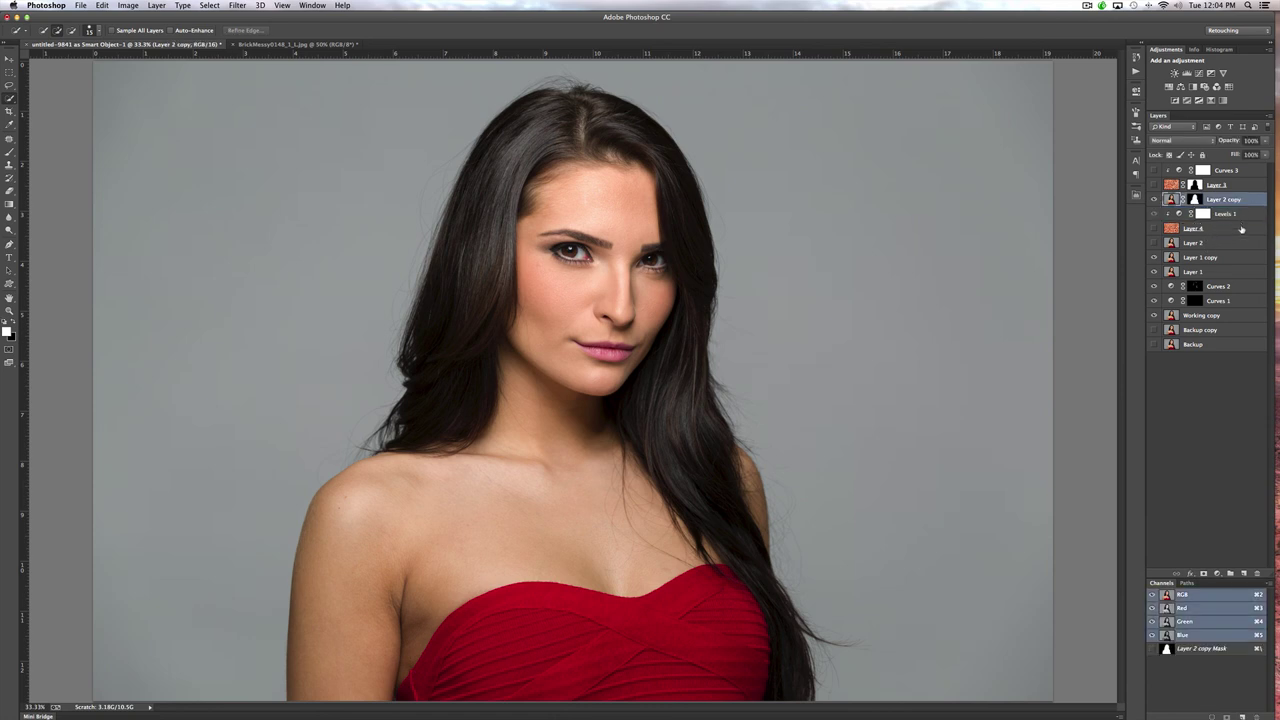
pyautogui.click(1242, 228)
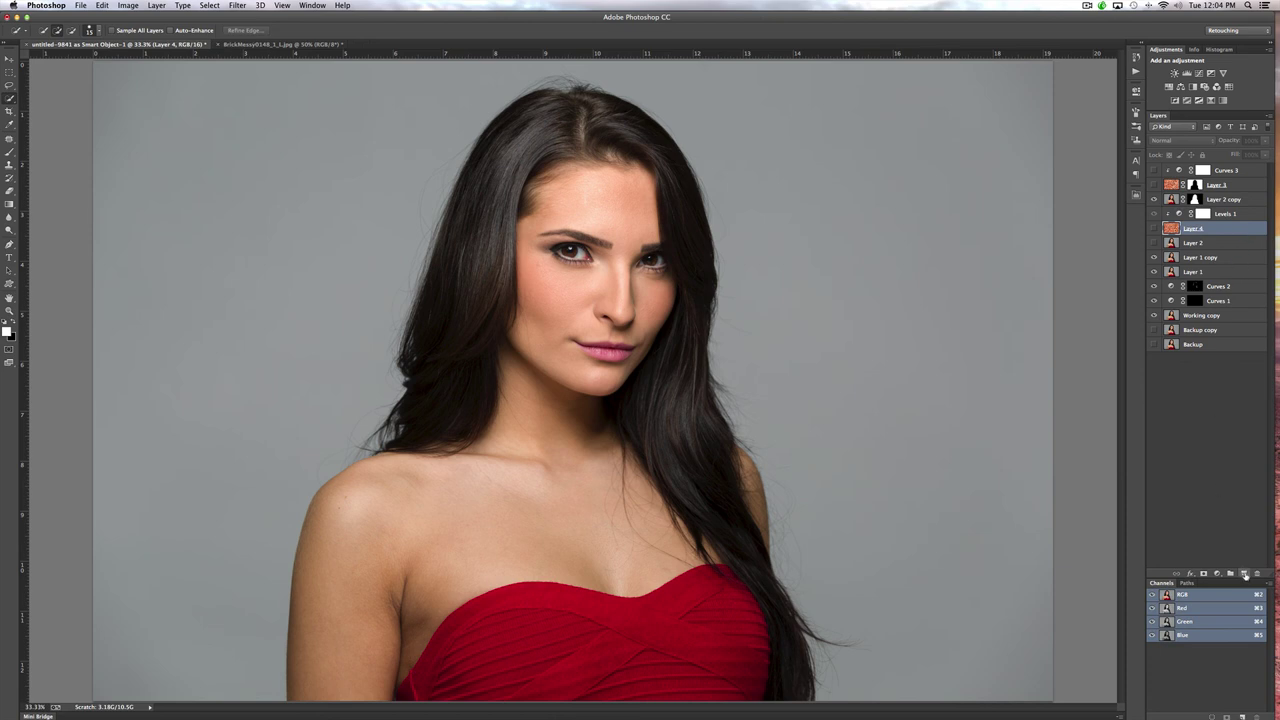
pyautogui.click(1243, 573)
pyautogui.moveTo(1234, 235); pyautogui.dragTo(1237, 210)
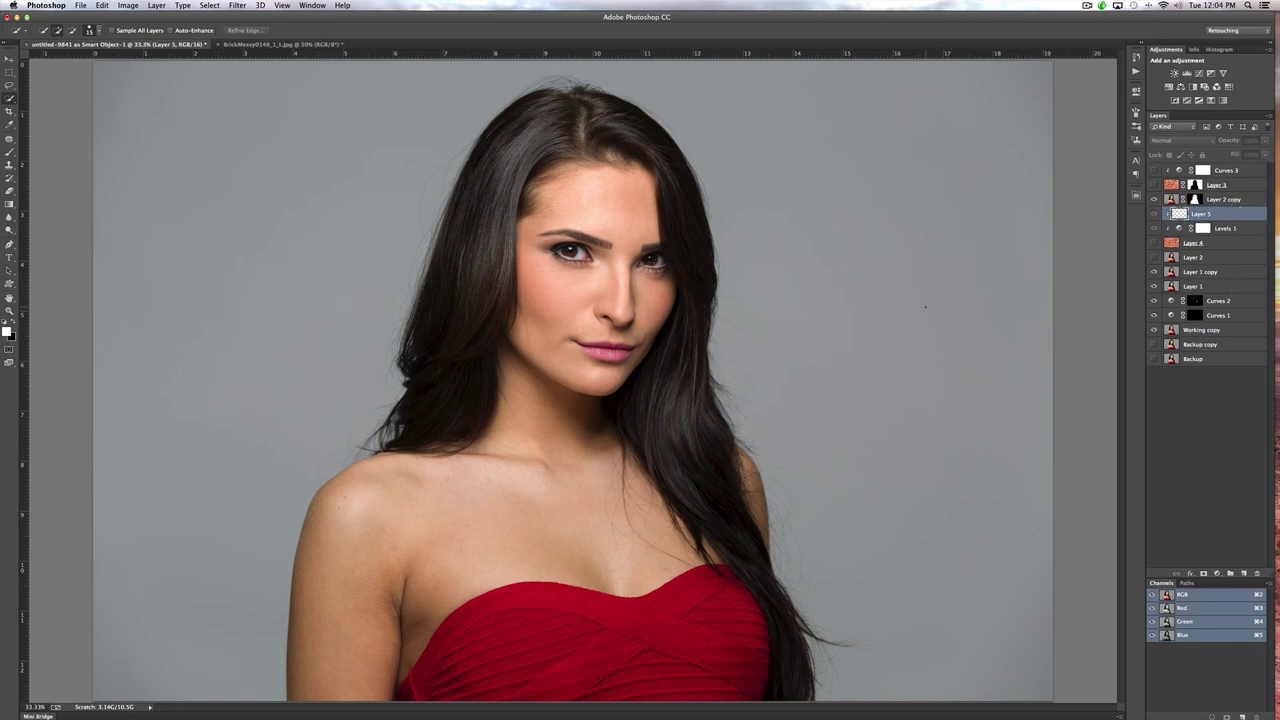
# Release Layer 5 from its clipping mask and fill it with white and then black to test the cutout.
pyautogui.hotkey('alt', 'BackSpace')
pyautogui.moveTo(1200, 214)
pyautogui.mouseDown()
pyautogui.moveTo(1208, 188)
pyautogui.moveTo(1215, 222)
pyautogui.mouseUp()
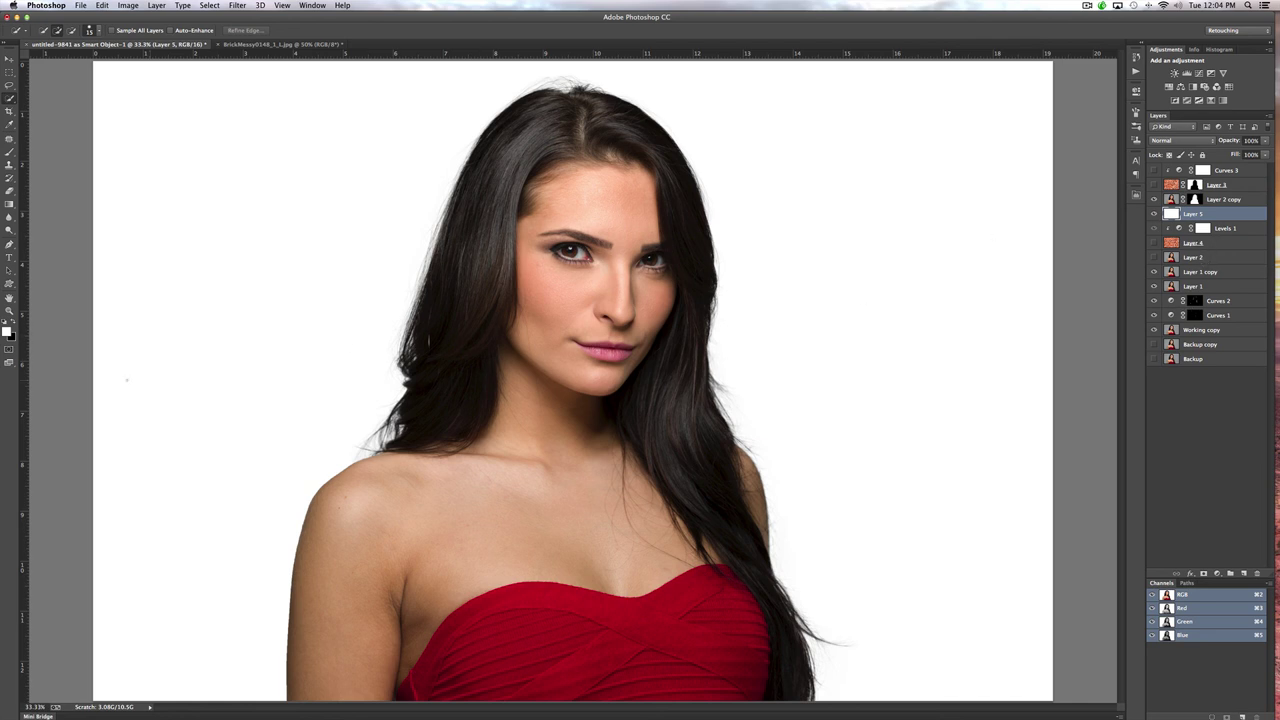
pyautogui.press('x')
pyautogui.hotkey('alt', 'BackSpace')
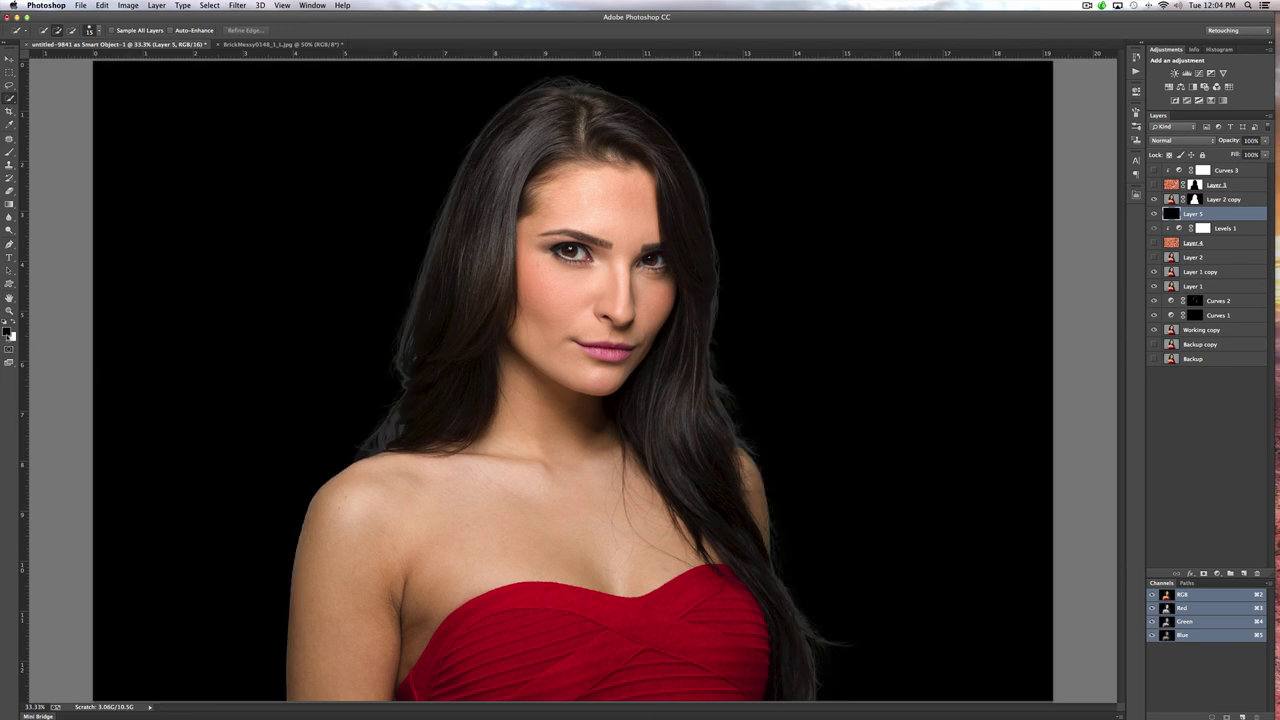
# Choose a bright turquoise foreground color and fill Layer 5 behind the woman with it.
pyautogui.click(8, 331)
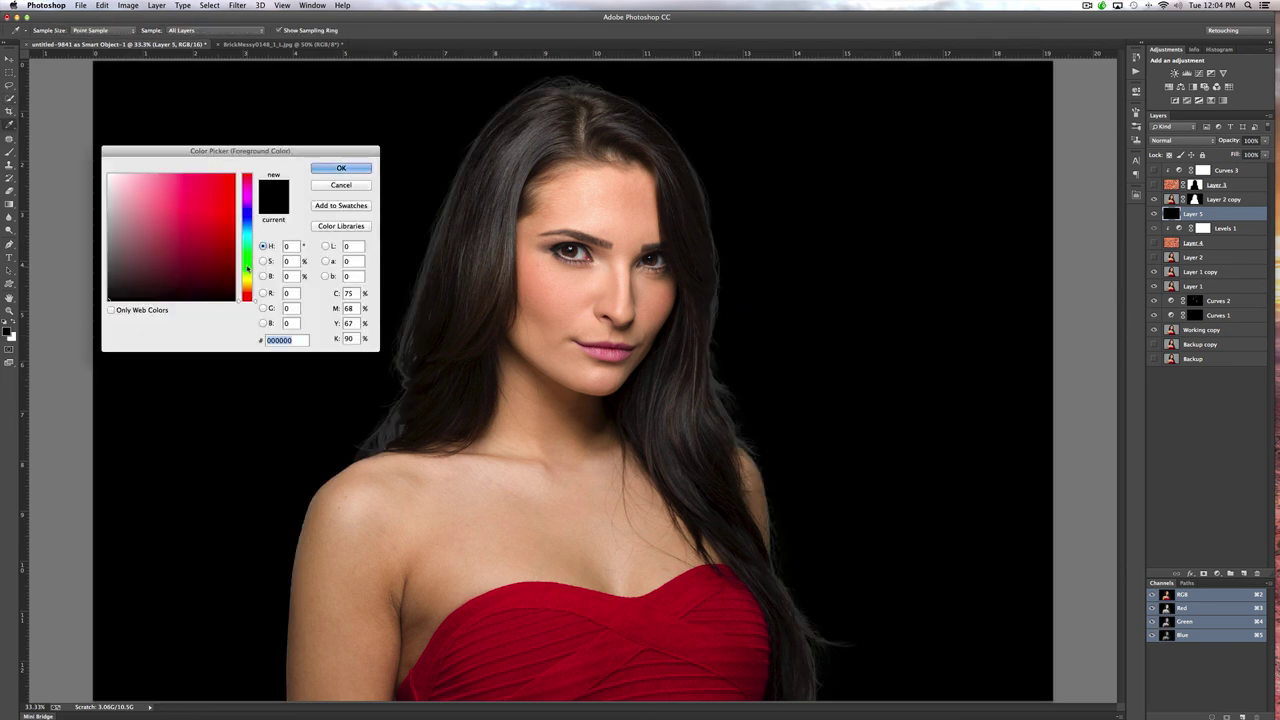
pyautogui.click(246, 268)
pyautogui.click(247, 237)
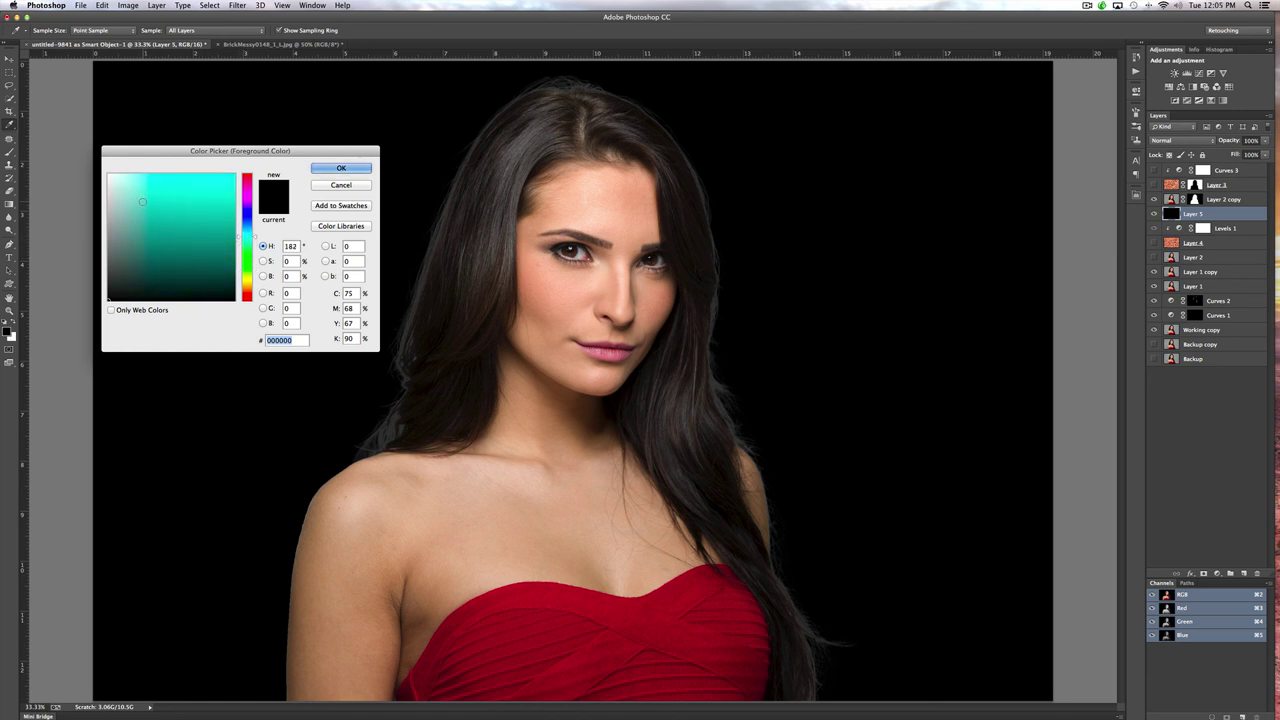
pyautogui.click(217, 197)
pyautogui.click(345, 168)
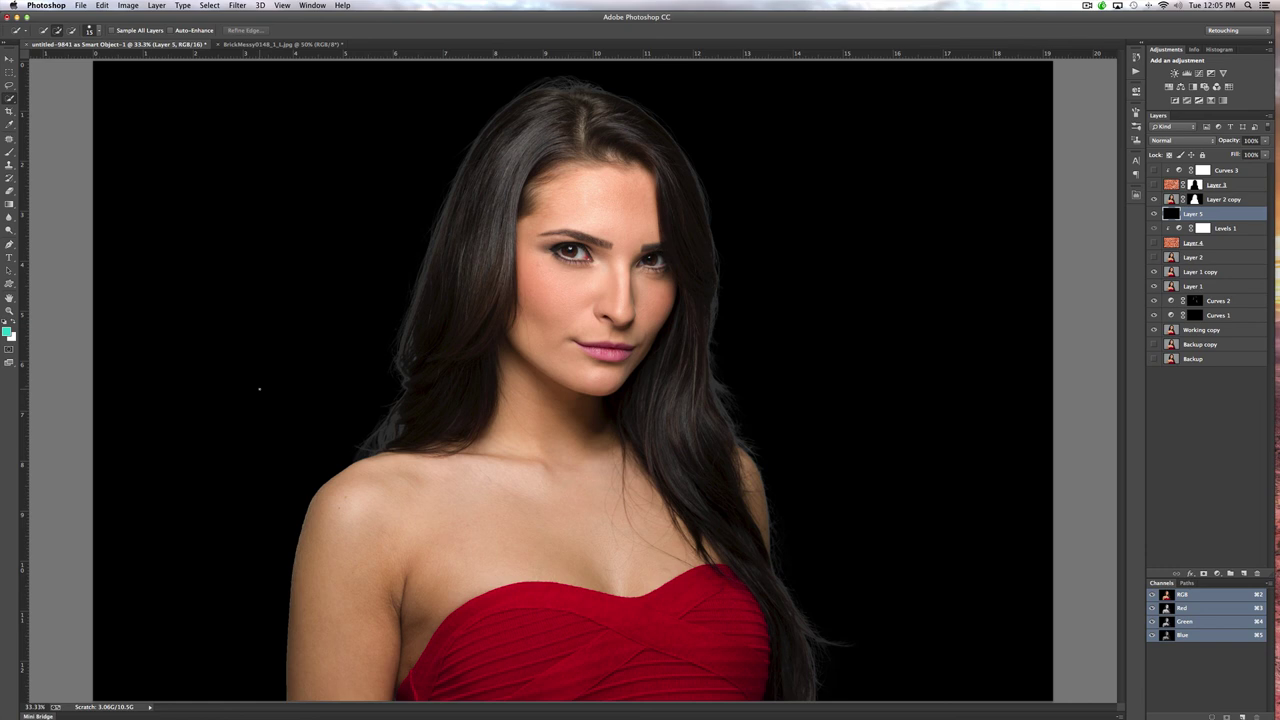
pyautogui.hotkey('alt', 'BackSpace')
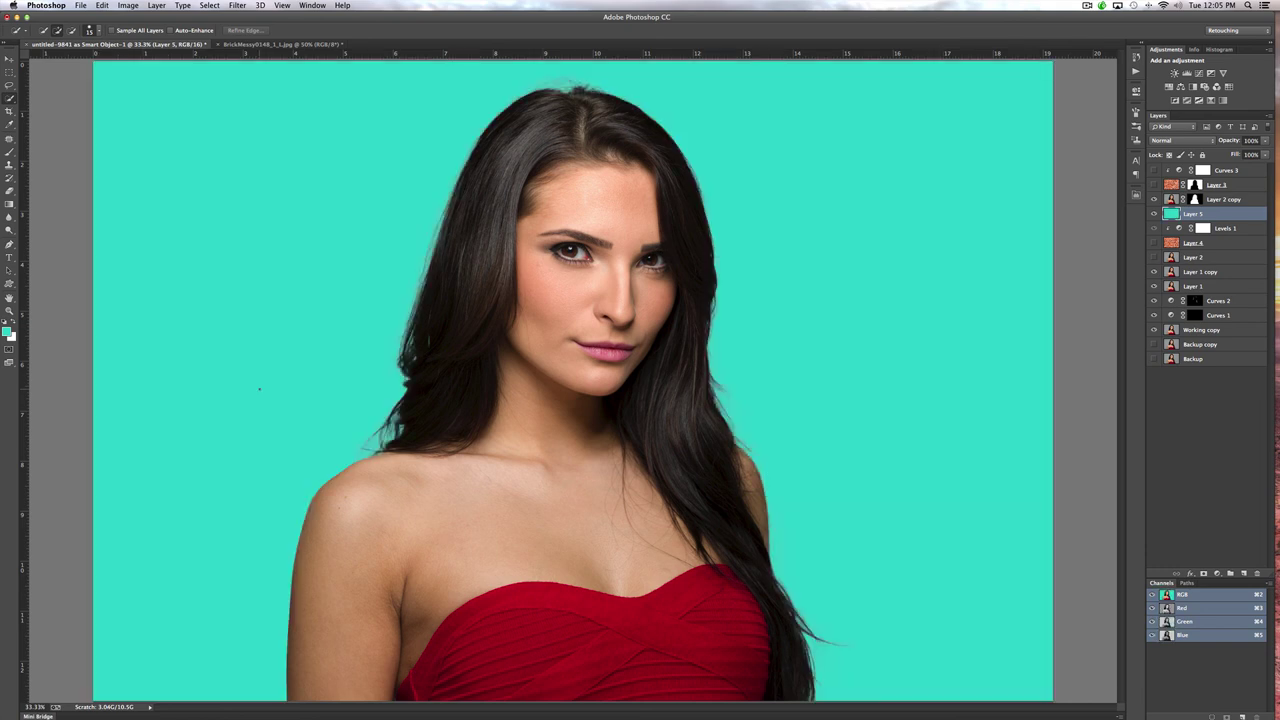